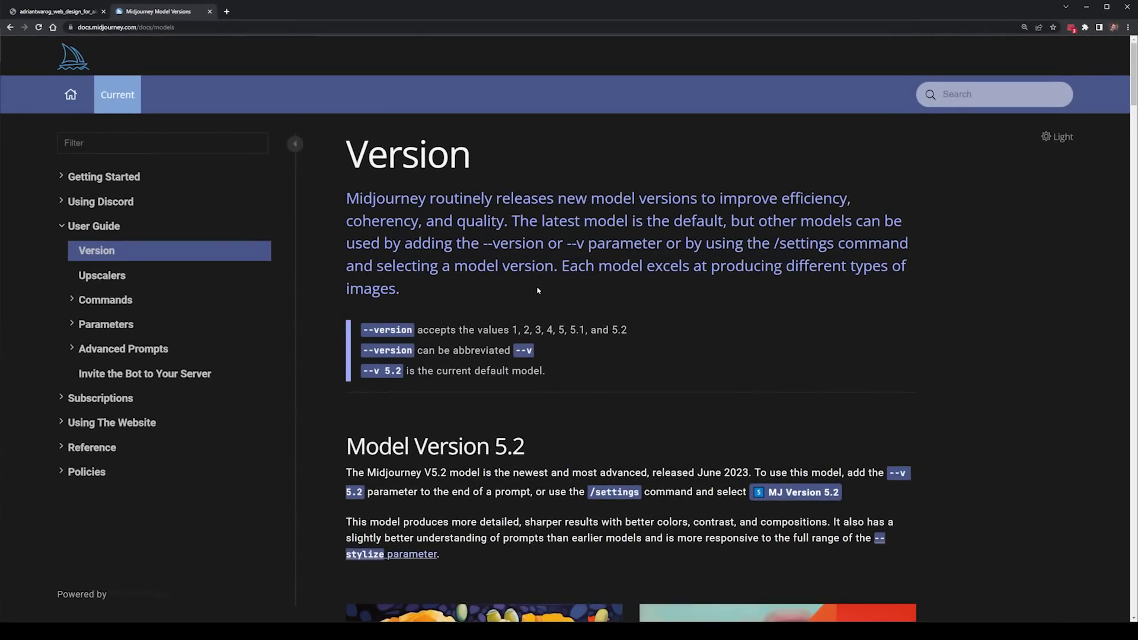
Highlight the Version page heading and the Model Version 5.2 heading in the Midjourney Docs.
{"action": "scroll", "coordinate": [486, 313], "scroll_direction": "down", "scroll_amount": 2}
{"action": "scroll", "coordinate": [371, 318], "scroll_direction": "up", "scroll_amount": 2}
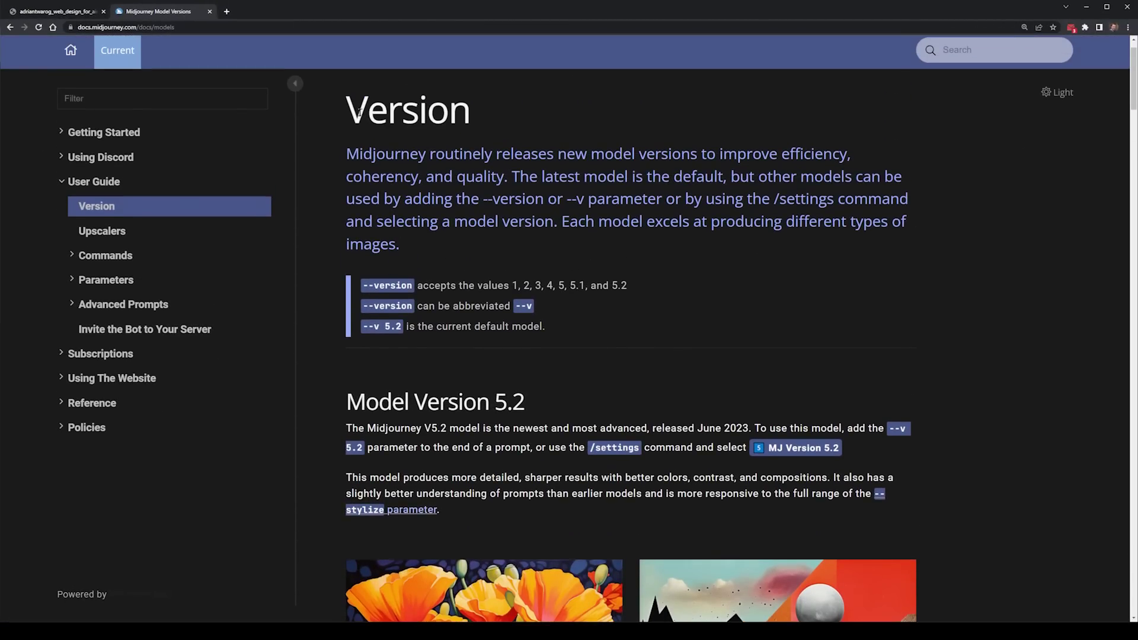
{"action": "left_click_drag", "start_coordinate": [358, 111], "coordinate": [495, 168]}
{"action": "left_click", "coordinate": [452, 299]}
{"action": "scroll", "coordinate": [541, 344], "scroll_direction": "down", "scroll_amount": 2}
{"action": "left_click_drag", "start_coordinate": [347, 313], "coordinate": [513, 315]}
{"action": "left_click", "coordinate": [530, 318]}
Underline the 5.2 notes on better colors, contrast and stylize, and the California poppies caption.
{"action": "scroll", "coordinate": [660, 282], "scroll_direction": "down", "scroll_amount": 1}
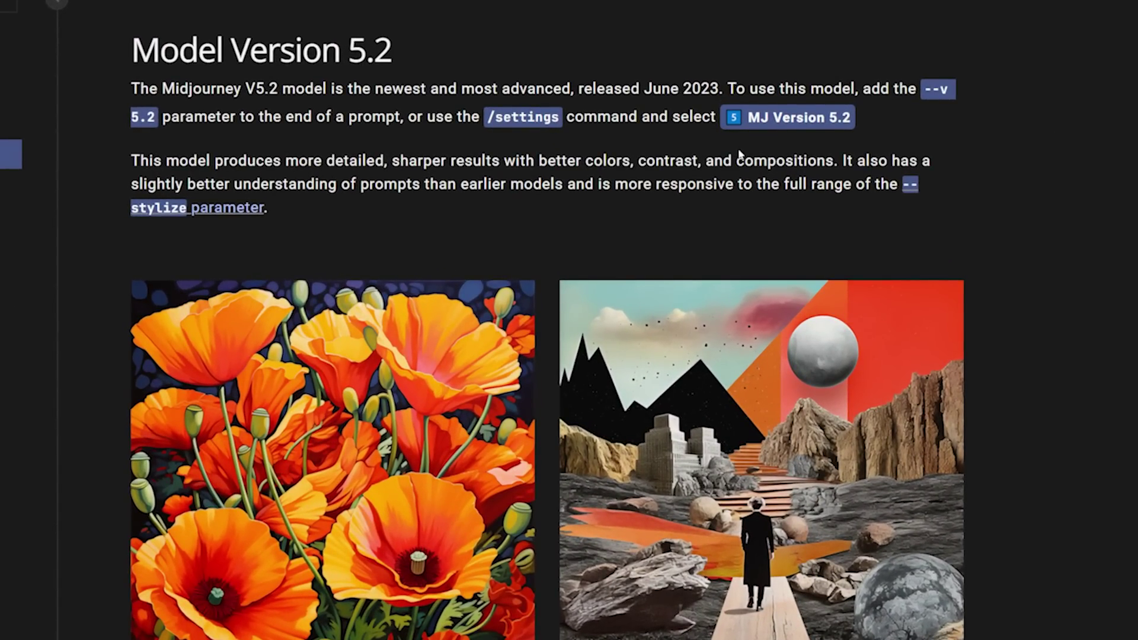
{"action": "left_click_drag", "start_coordinate": [541, 179], "coordinate": [827, 190]}
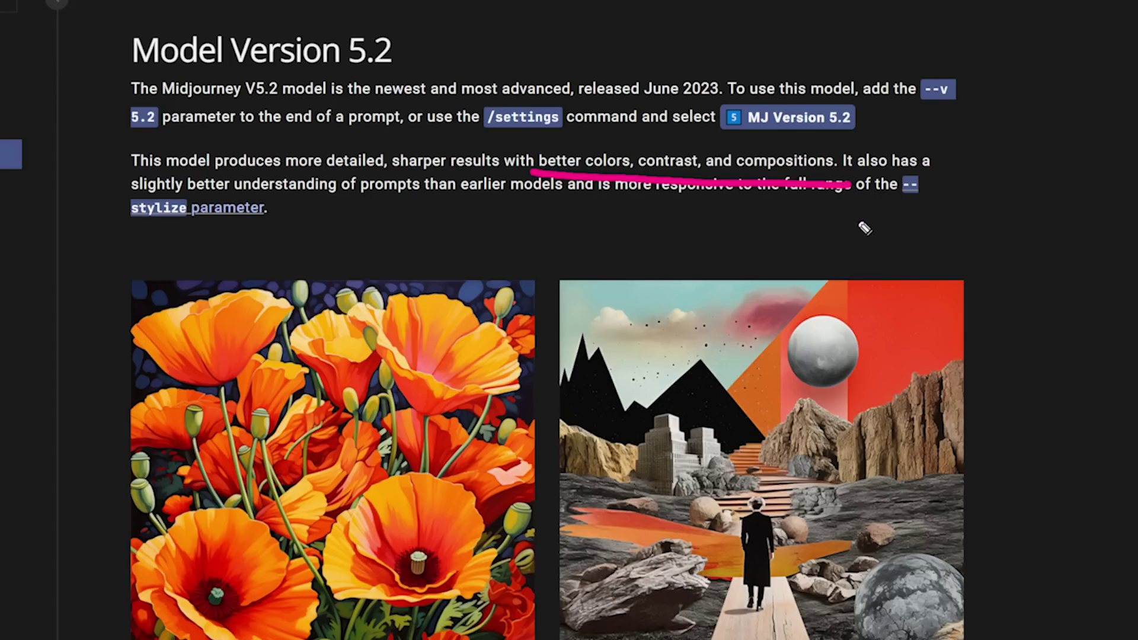
{"action": "left_click_drag", "start_coordinate": [292, 205], "coordinate": [891, 224]}
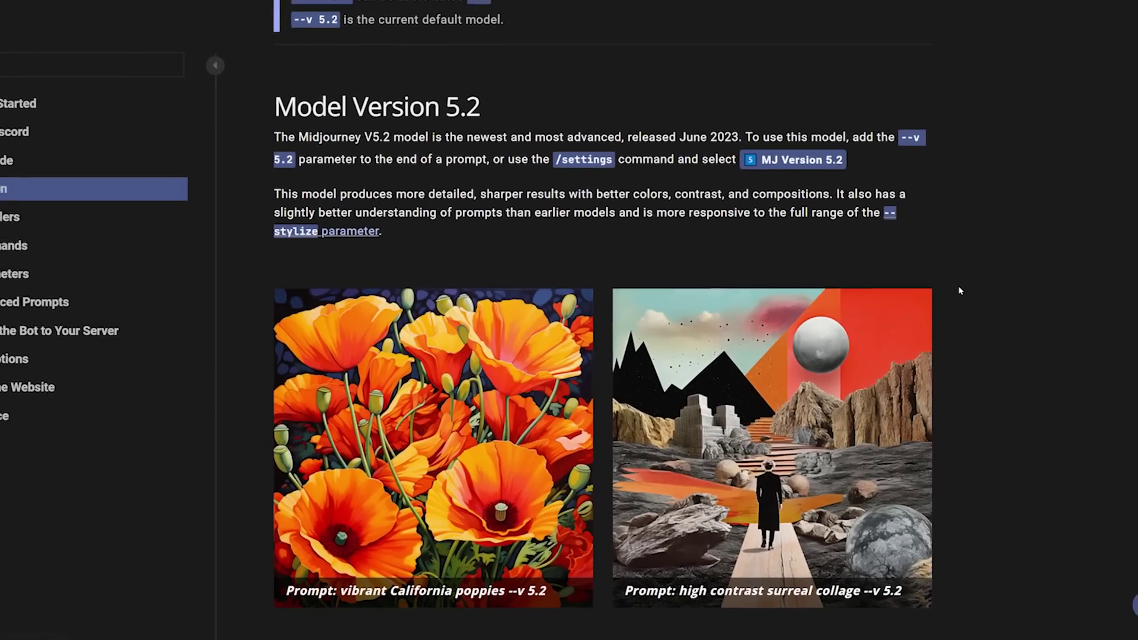
{"action": "scroll", "coordinate": [593, 356], "scroll_direction": "down", "scroll_amount": 3}
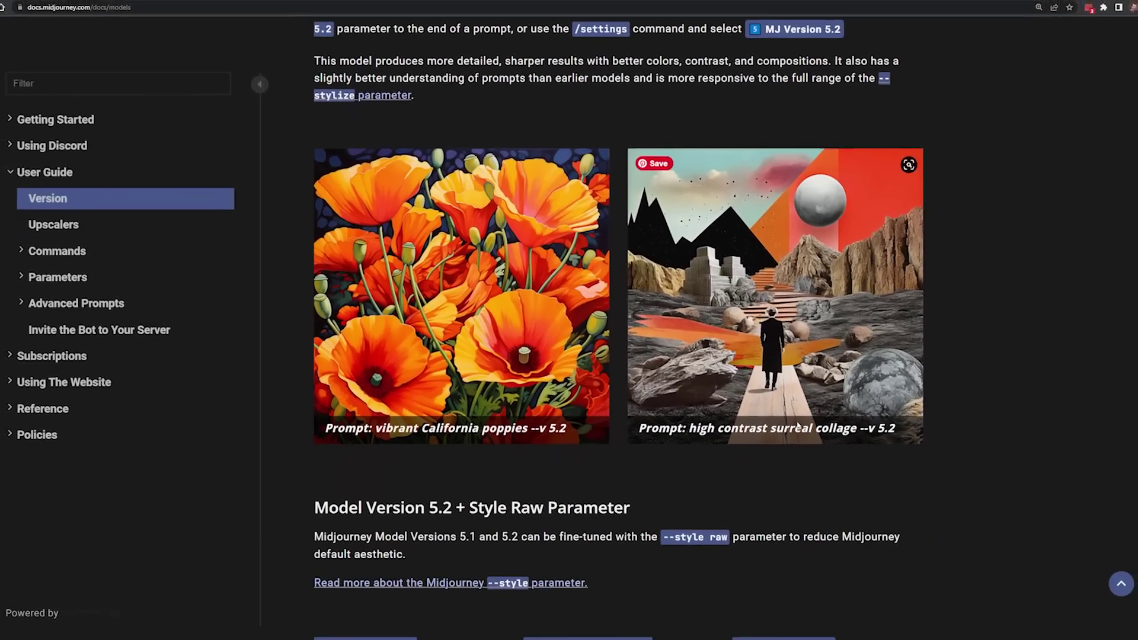
{"action": "left_click_drag", "start_coordinate": [359, 422], "coordinate": [582, 422]}
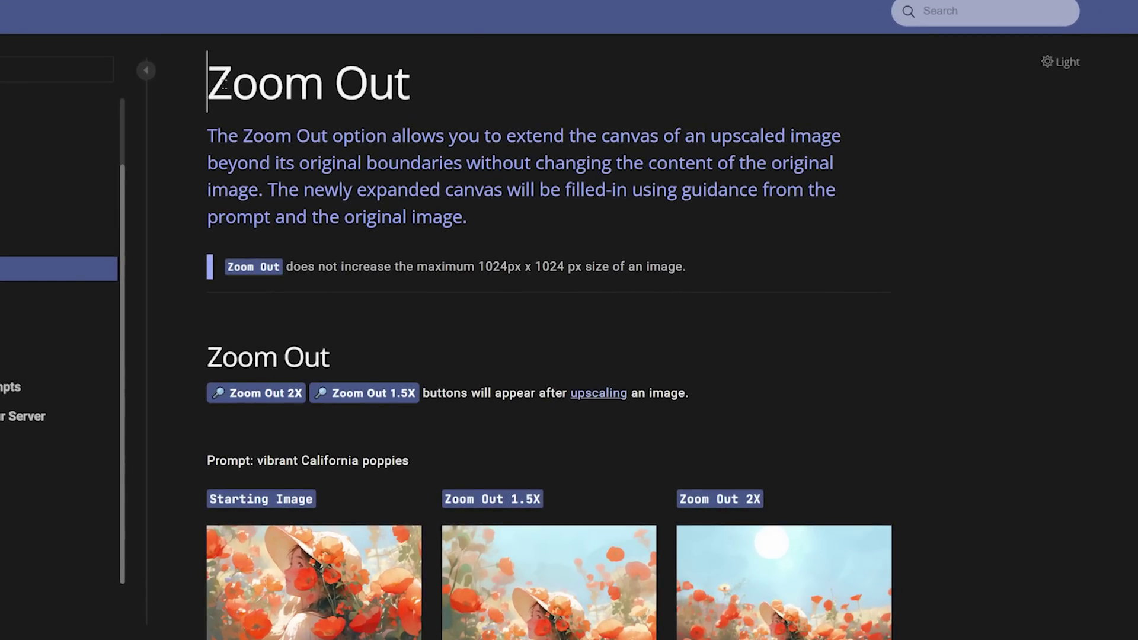
Highlight the Zoom Out page heading and the start of its description.
{"action": "left_click_drag", "start_coordinate": [346, 155], "coordinate": [414, 156]}
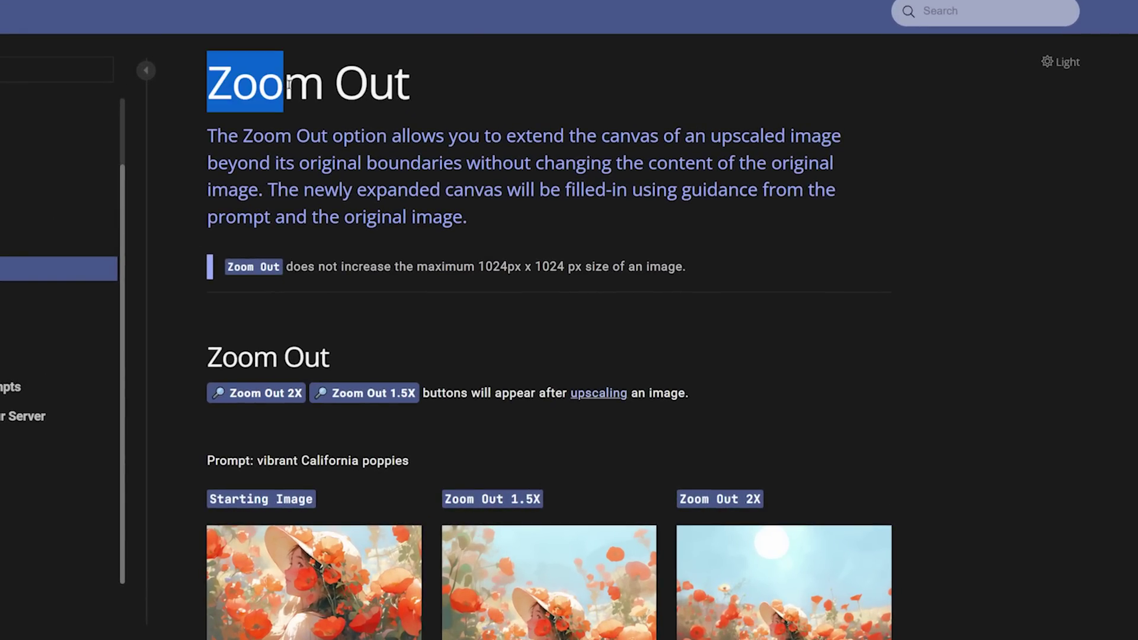
{"action": "left_click_drag", "start_coordinate": [323, 85], "coordinate": [432, 89]}
{"action": "left_click", "coordinate": [432, 89]}
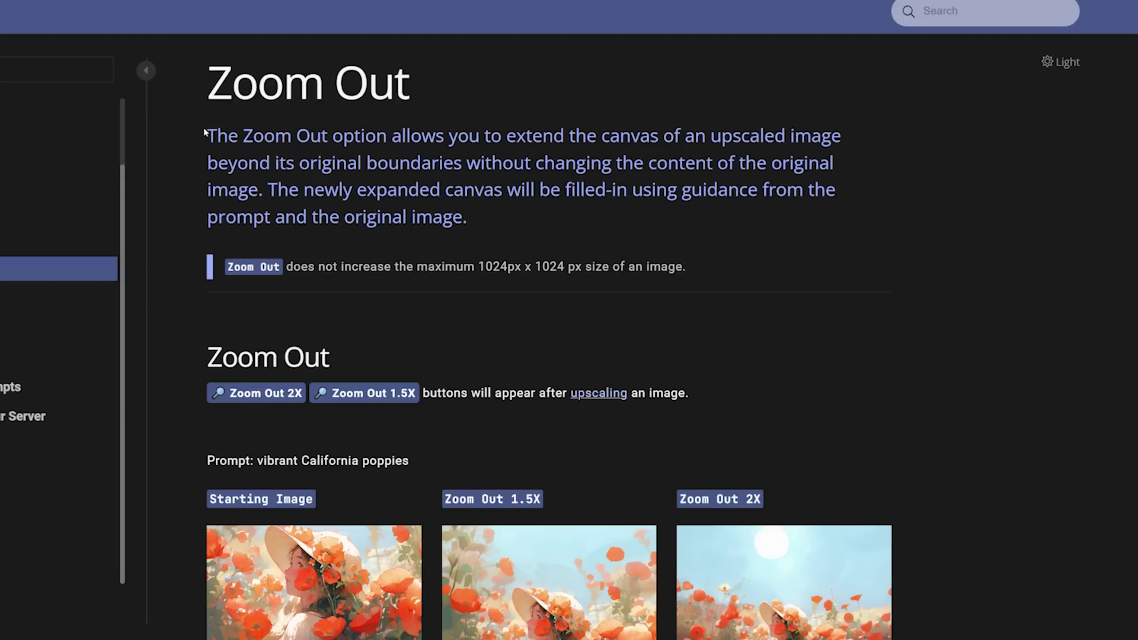
{"action": "left_click_drag", "start_coordinate": [205, 132], "coordinate": [335, 160]}
{"action": "left_click", "coordinate": [336, 160]}
Scroll past Make Square to Custom Zoom and mark the poppies framed-picture result.
{"action": "scroll", "coordinate": [451, 253], "scroll_direction": "down", "scroll_amount": 2}
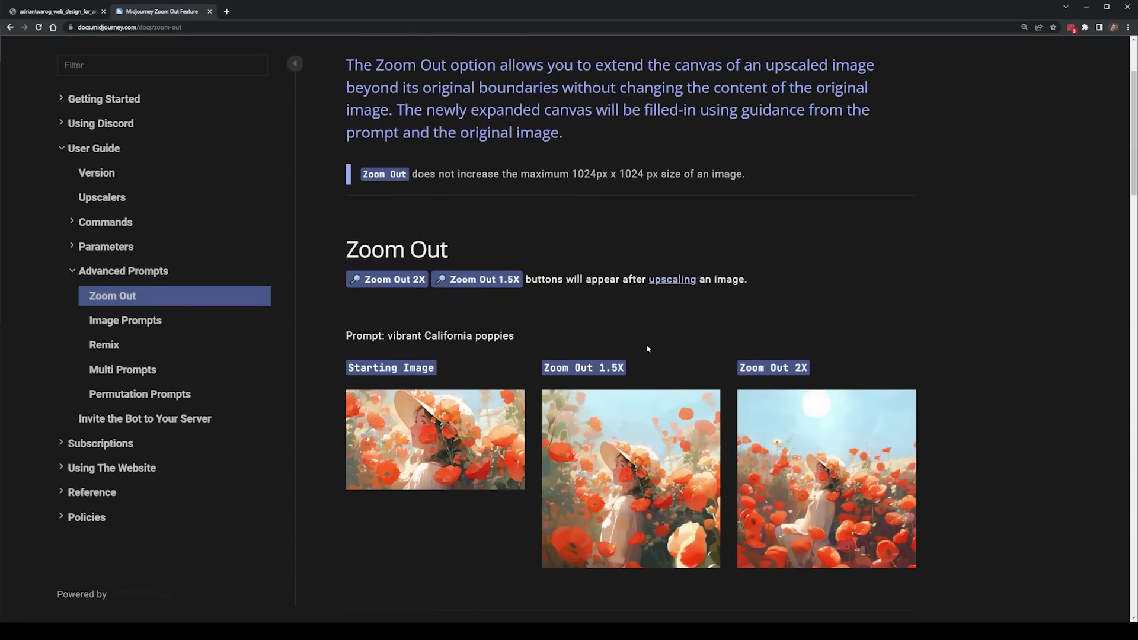
{"action": "scroll", "coordinate": [632, 348], "scroll_direction": "down", "scroll_amount": 6}
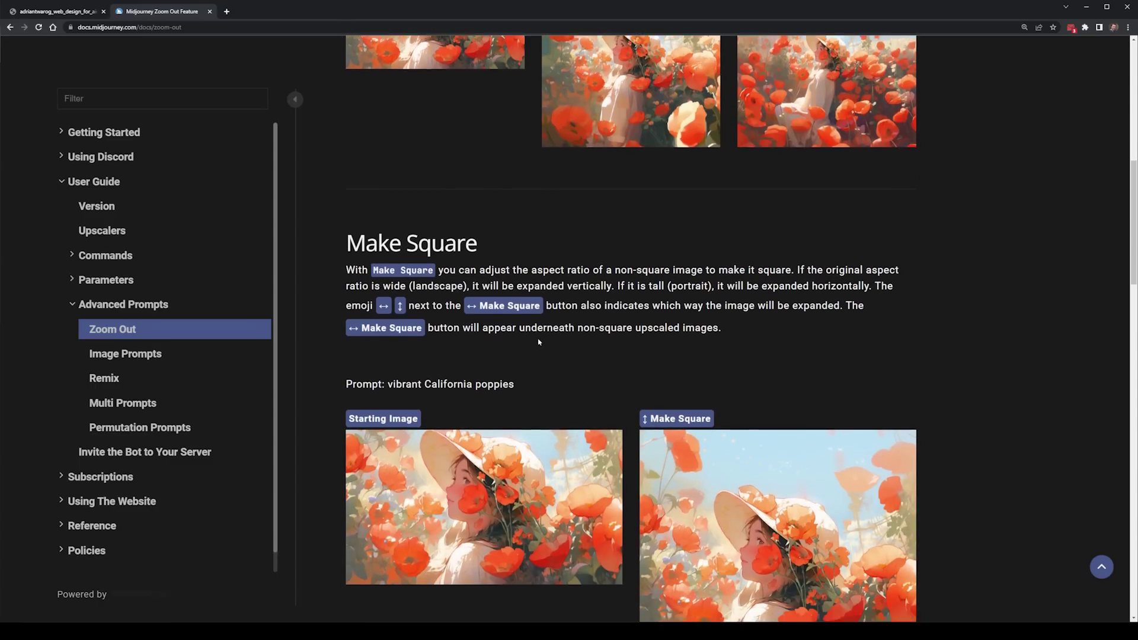
{"action": "scroll", "coordinate": [516, 335], "scroll_direction": "down", "scroll_amount": 1}
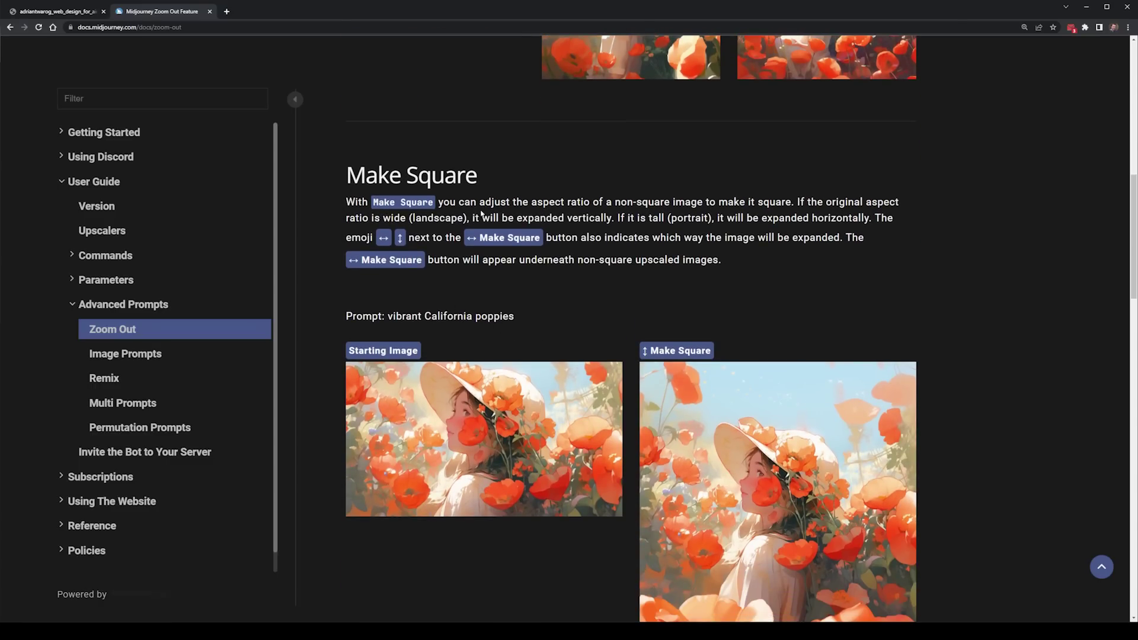
{"action": "scroll", "coordinate": [615, 231], "scroll_direction": "down", "scroll_amount": 2}
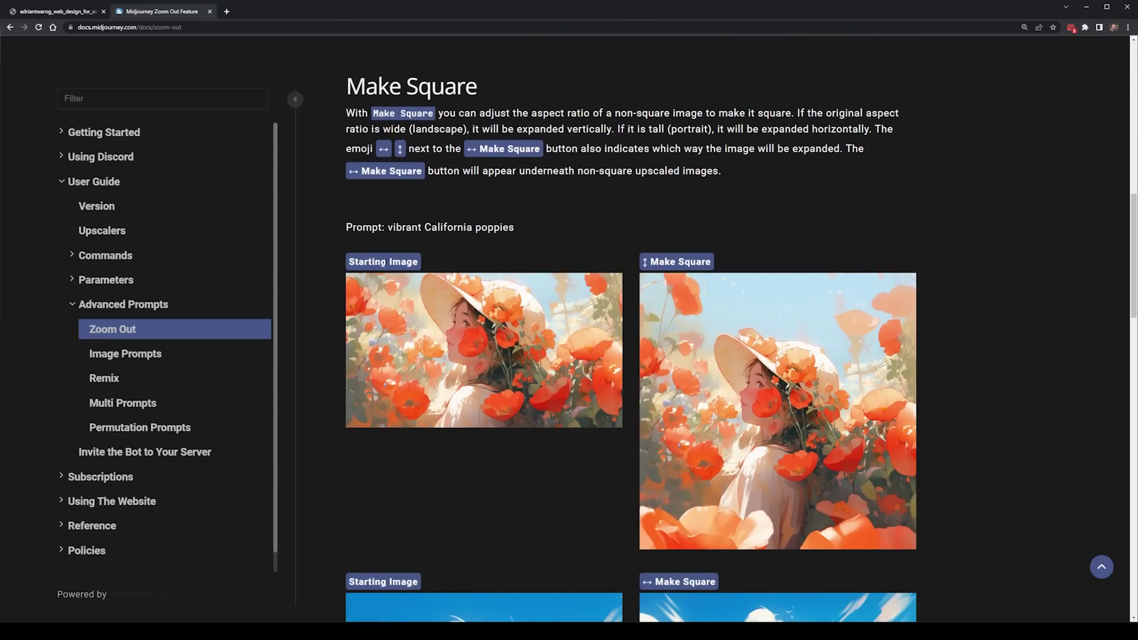
{"action": "scroll", "coordinate": [899, 221], "scroll_direction": "down", "scroll_amount": 7}
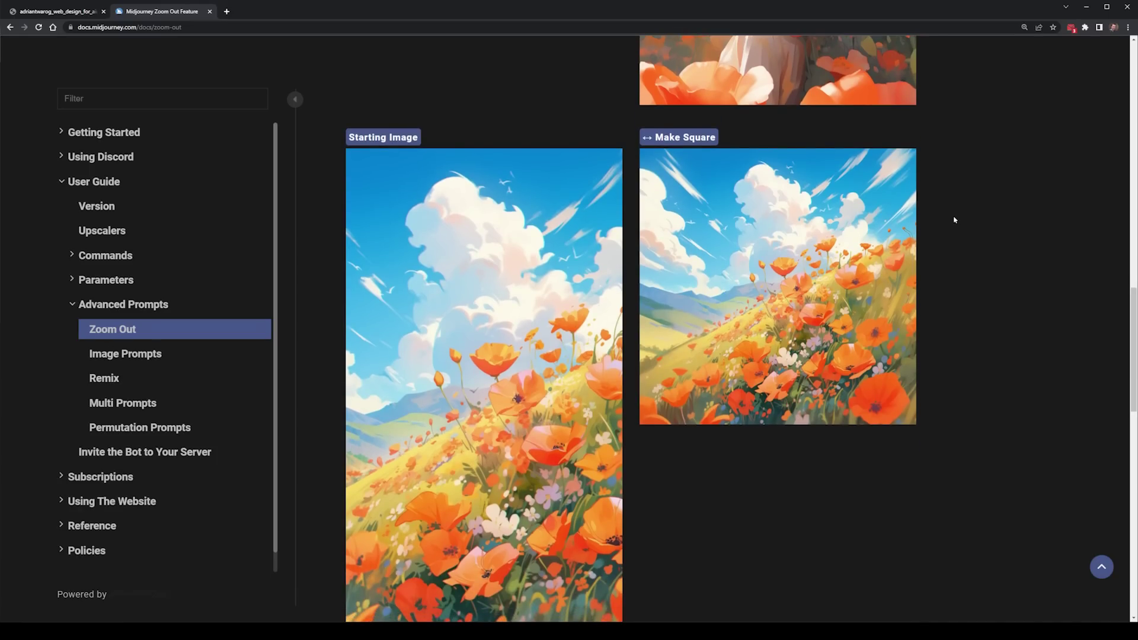
{"action": "scroll", "coordinate": [954, 220], "scroll_direction": "down", "scroll_amount": 9}
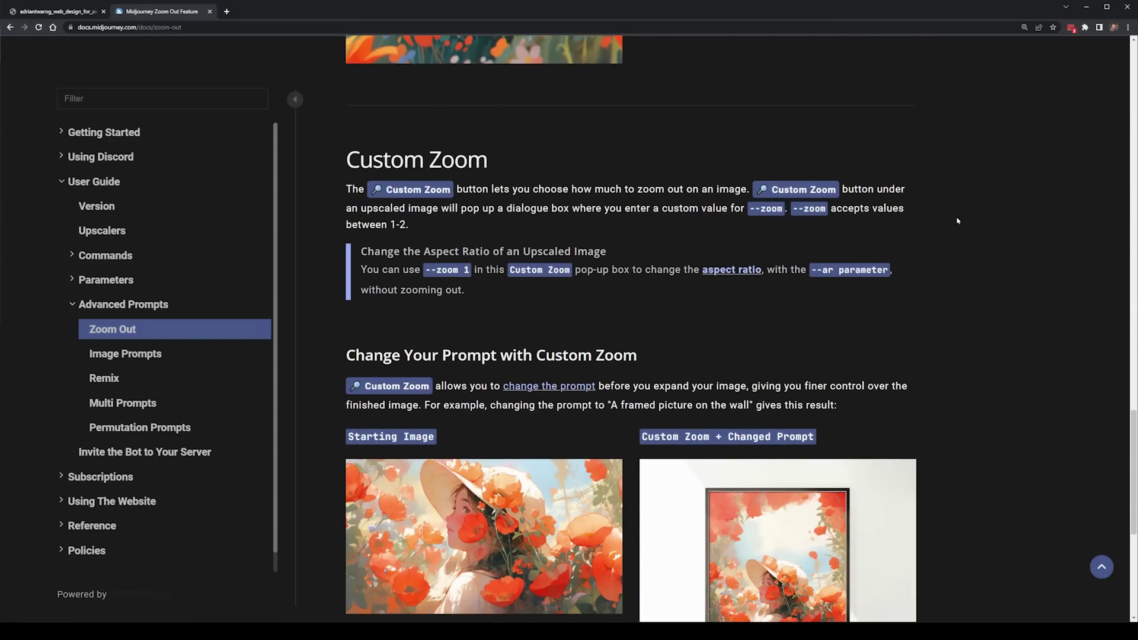
{"action": "scroll", "coordinate": [957, 221], "scroll_direction": "down", "scroll_amount": 3}
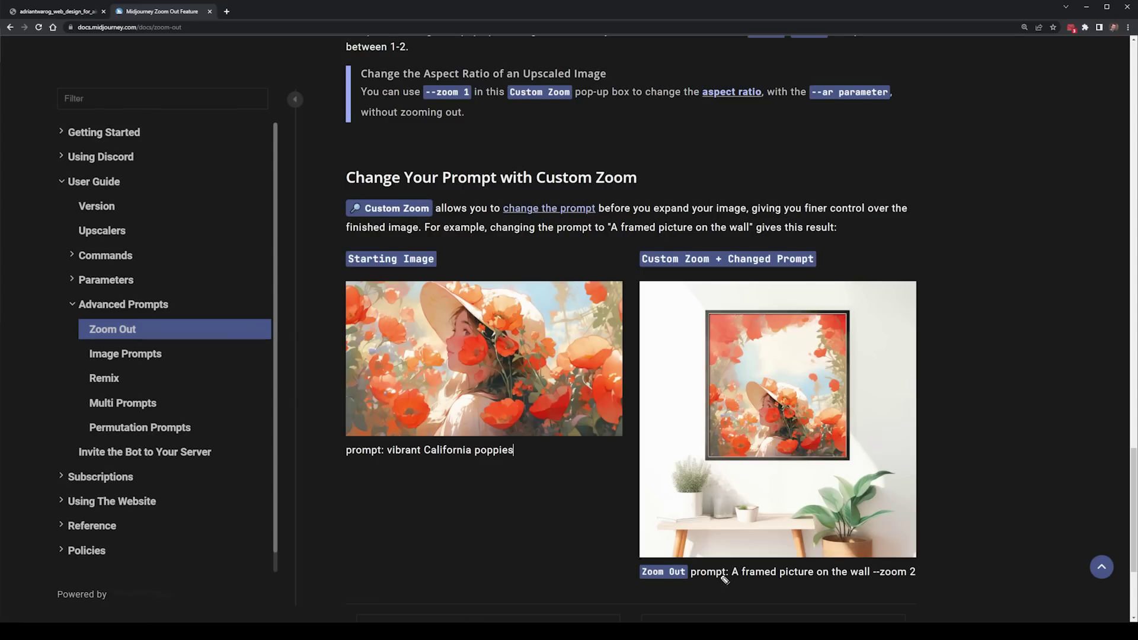
{"action": "mouse_move", "coordinate": [558, 458]}
{"action": "left_mouse_down"}
{"action": "mouse_move", "coordinate": [708, 454]}
{"action": "mouse_move", "coordinate": [679, 469]}
{"action": "left_mouse_up"}
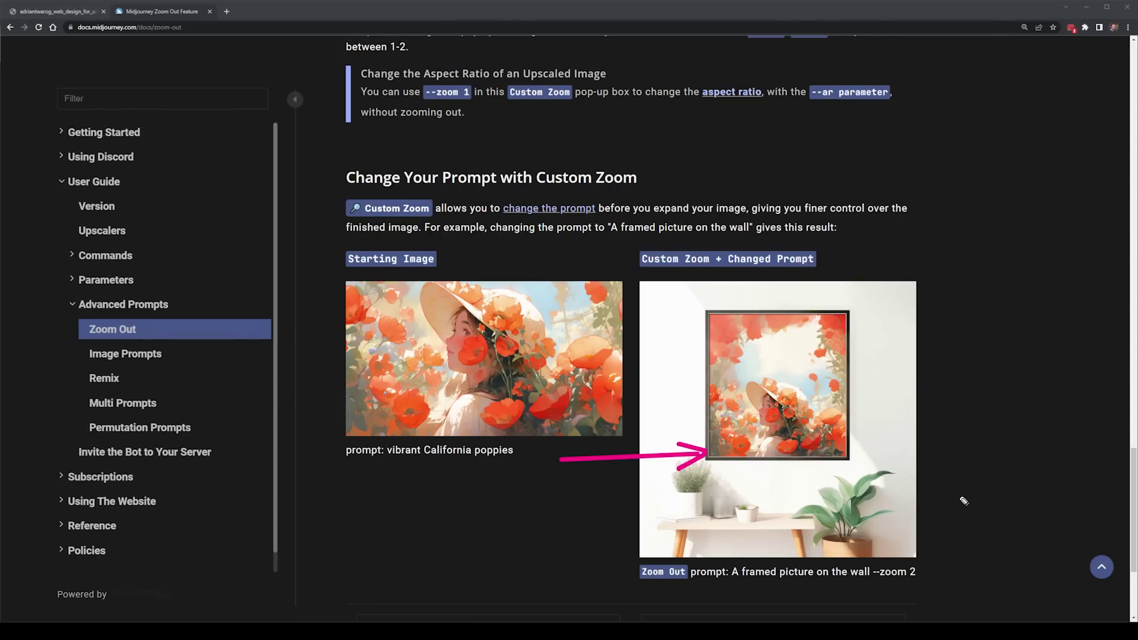
{"action": "scroll", "coordinate": [960, 492], "scroll_direction": "down", "scroll_amount": 1}
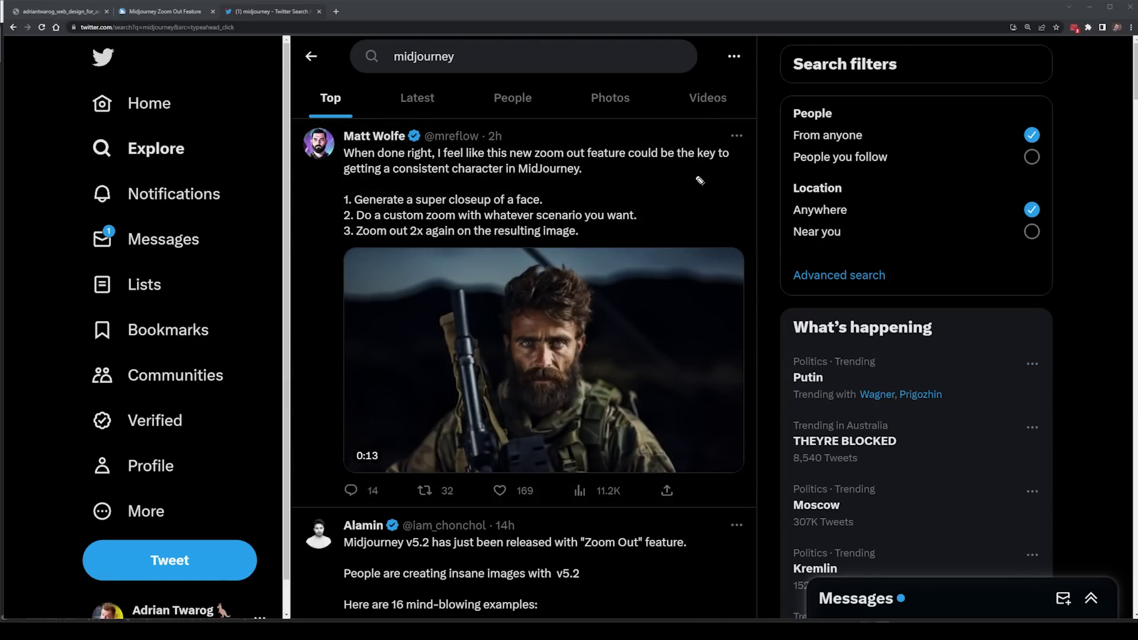
Point out the zoom-out video and the subway monks video in the midjourney search results.
{"action": "mouse_move", "coordinate": [700, 180]}
{"action": "left_mouse_down"}
{"action": "mouse_move", "coordinate": [656, 214]}
{"action": "mouse_move", "coordinate": [641, 245]}
{"action": "mouse_move", "coordinate": [692, 222]}
{"action": "left_mouse_up"}
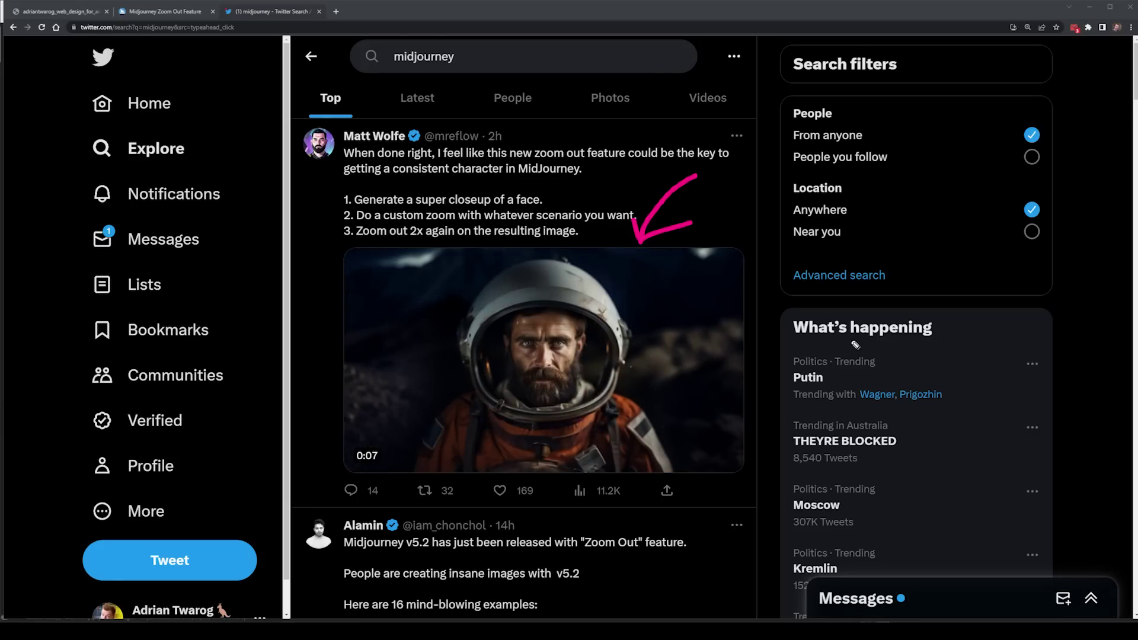
{"action": "scroll", "coordinate": [794, 352], "scroll_direction": "down", "scroll_amount": 6}
{"action": "mouse_move", "coordinate": [744, 167]}
{"action": "left_mouse_down"}
{"action": "mouse_move", "coordinate": [666, 206]}
{"action": "mouse_move", "coordinate": [707, 210]}
{"action": "left_mouse_up"}
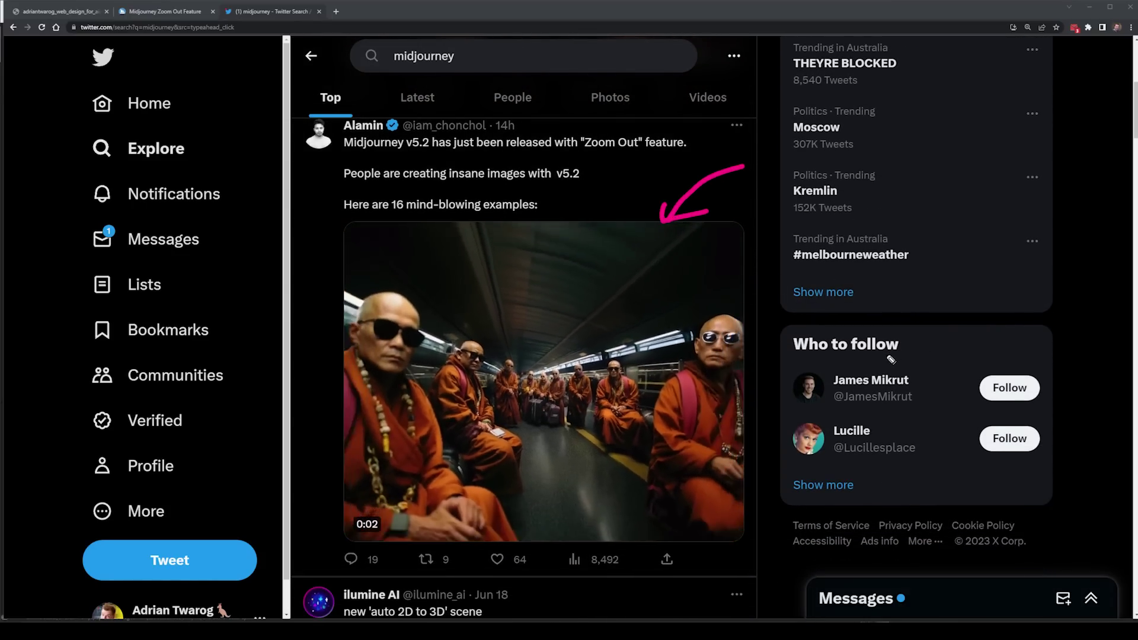
{"action": "key", "text": "Escape"}
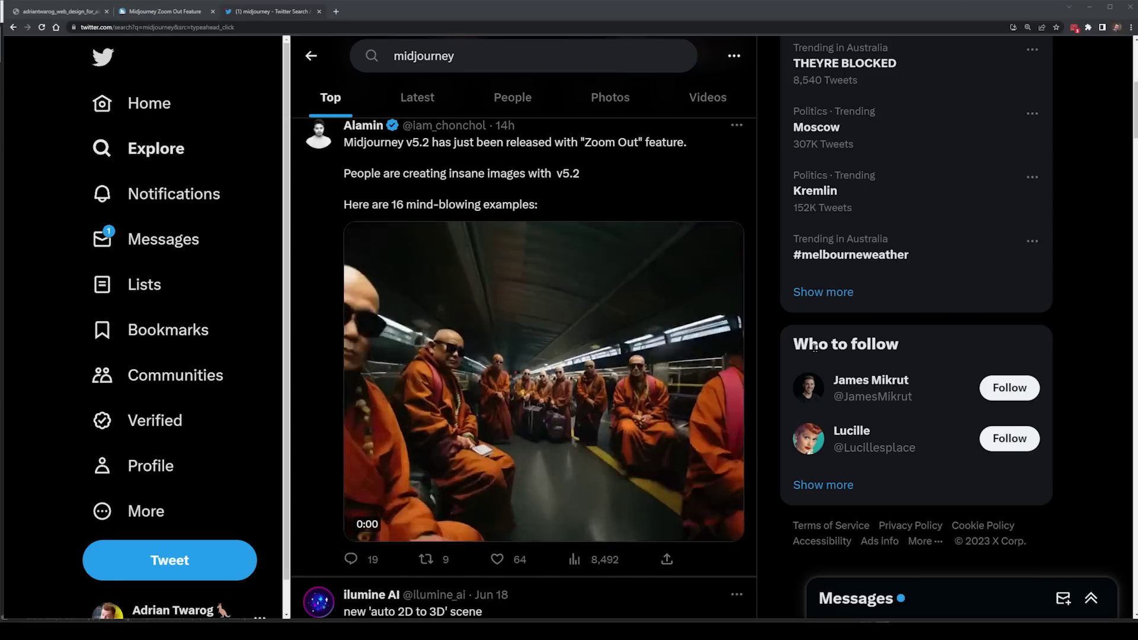
{"action": "scroll", "coordinate": [818, 317], "scroll_direction": "down", "scroll_amount": 10}
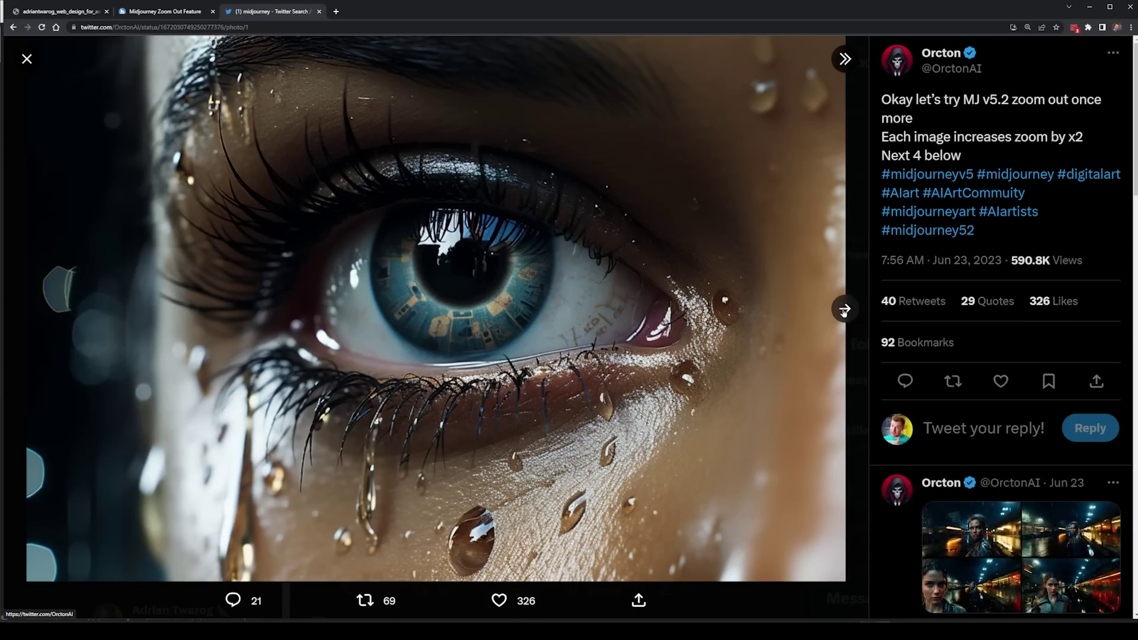
View the eye close-up photo set through its progressively zoomed-out images.
{"action": "left_click", "coordinate": [845, 309]}
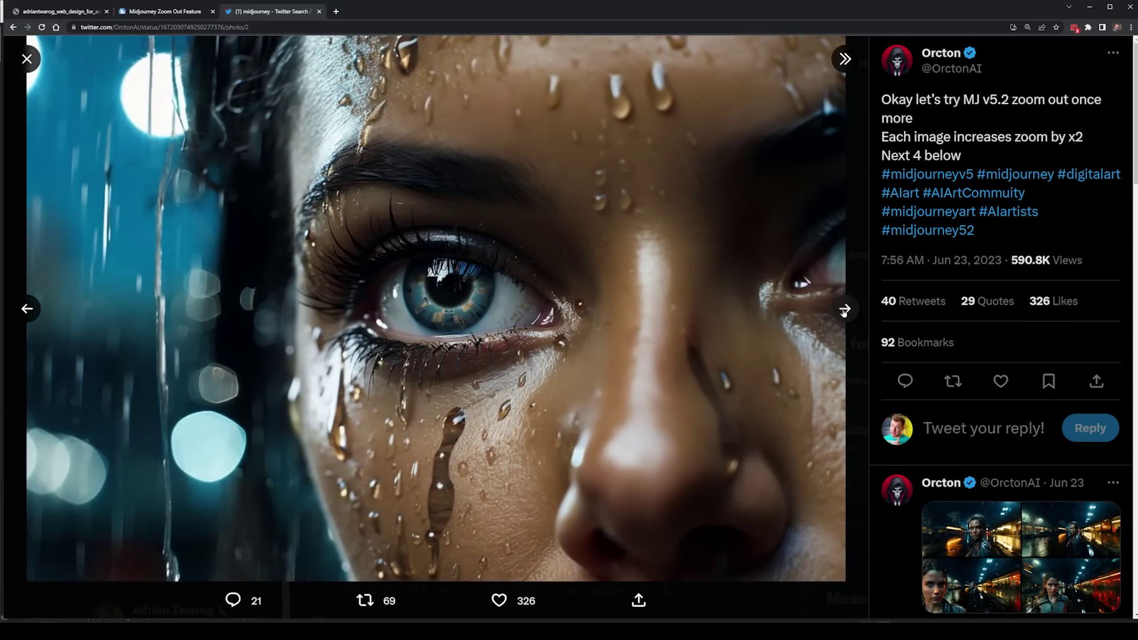
{"action": "left_click", "coordinate": [844, 308]}
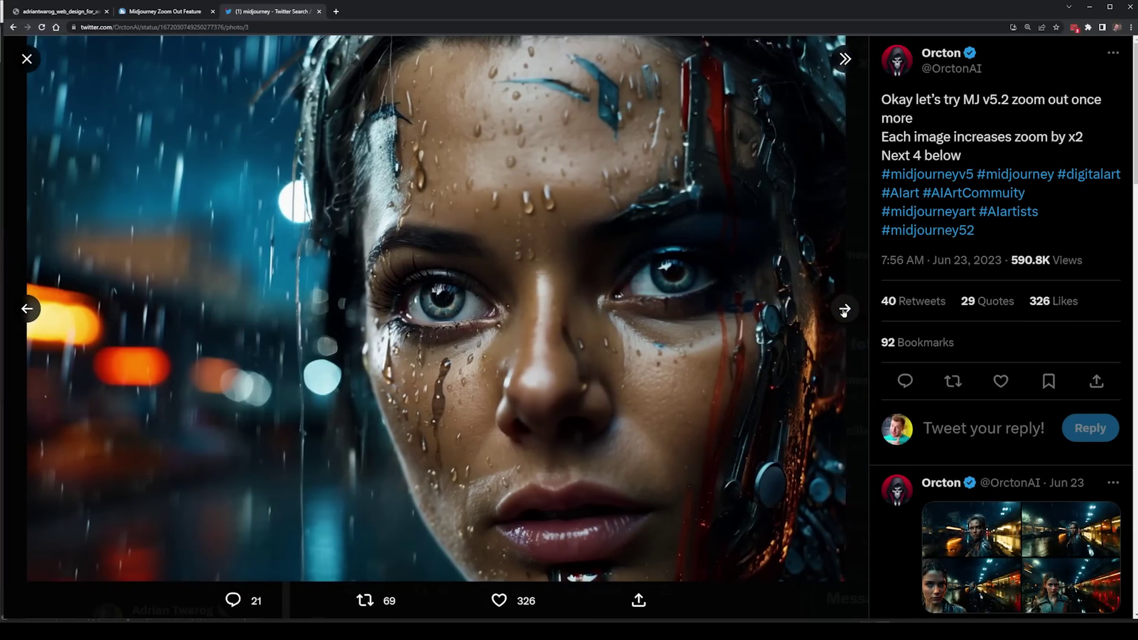
{"action": "left_click", "coordinate": [844, 309]}
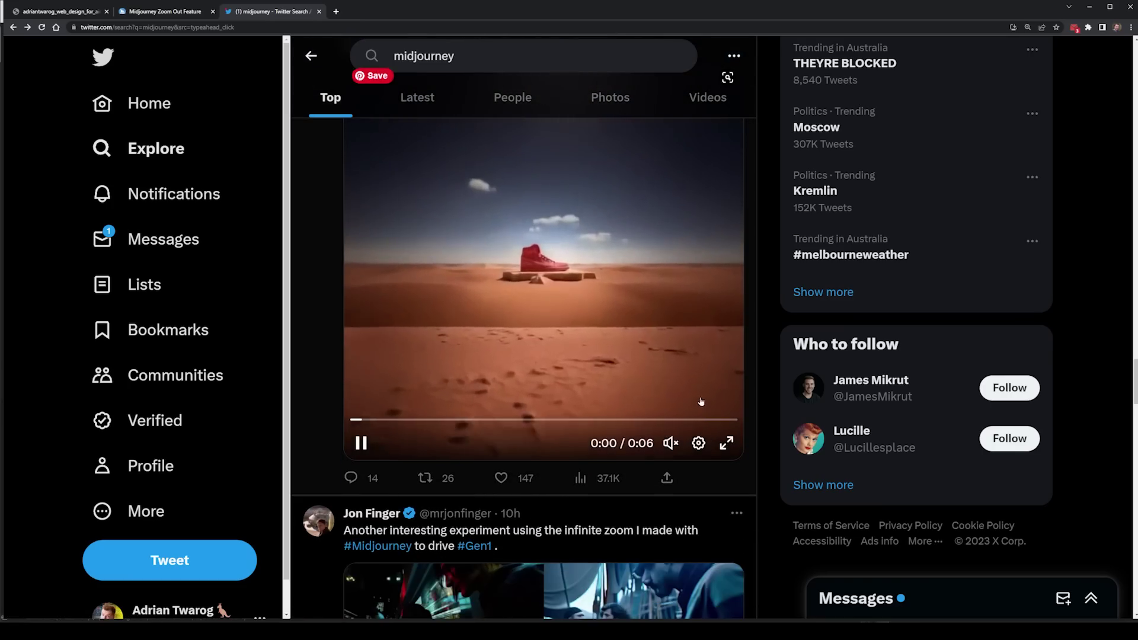
{"action": "scroll", "coordinate": [716, 411], "scroll_direction": "up", "scroll_amount": 1}
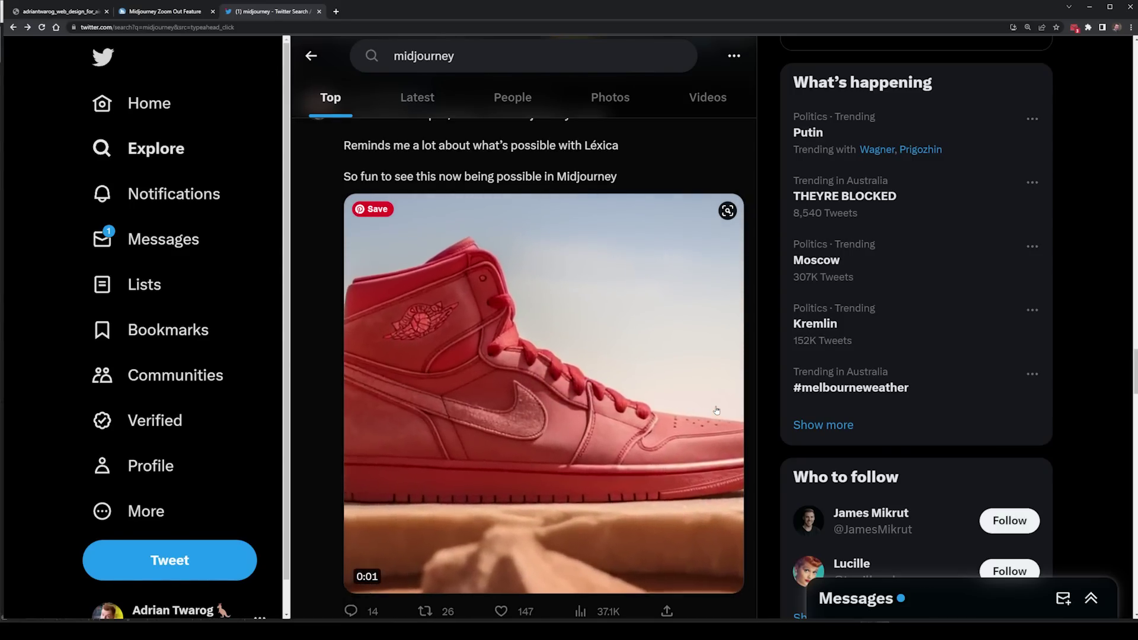
{"action": "scroll", "coordinate": [717, 410], "scroll_direction": "down", "scroll_amount": 6}
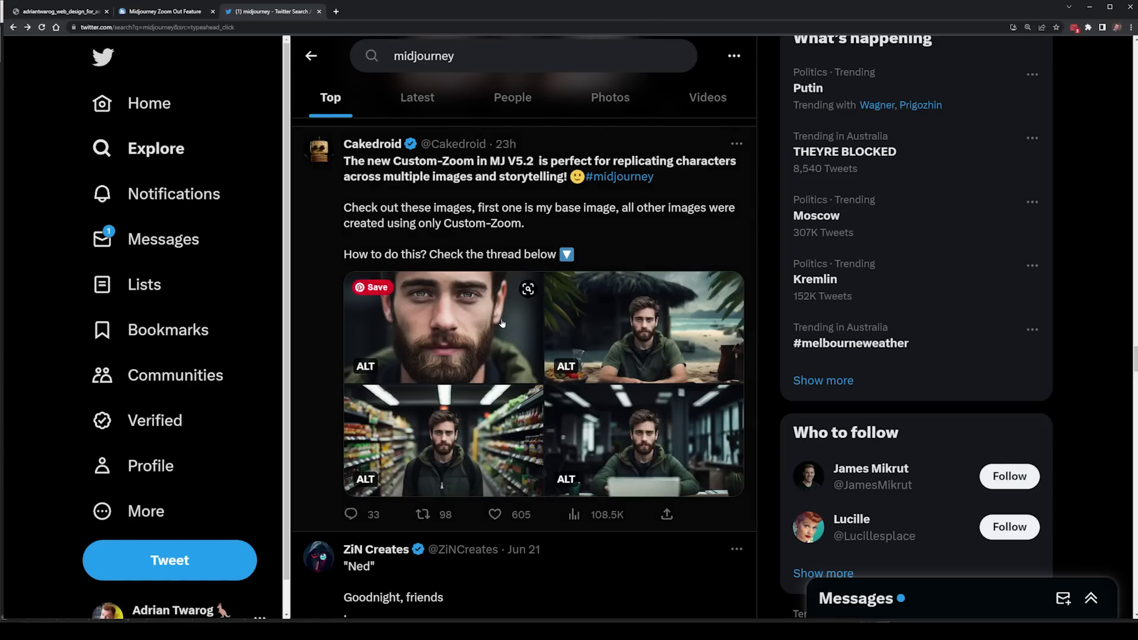
Step through the Custom-Zoom example images full size and return to the results feed.
{"action": "left_click", "coordinate": [443, 329]}
{"action": "left_click", "coordinate": [845, 309]}
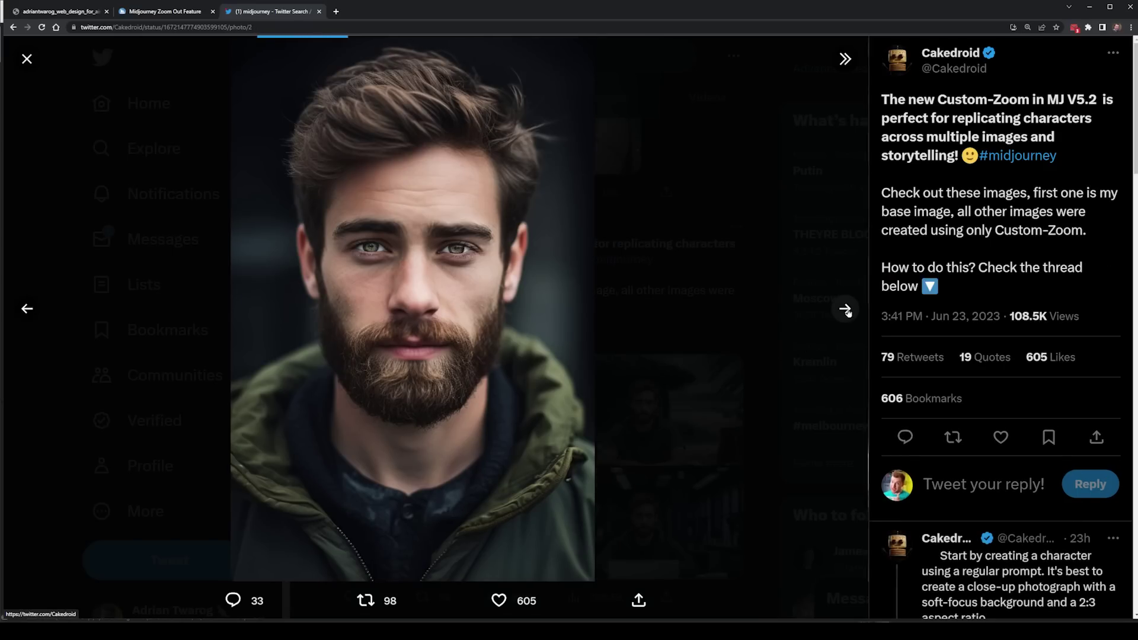
{"action": "left_click", "coordinate": [845, 308]}
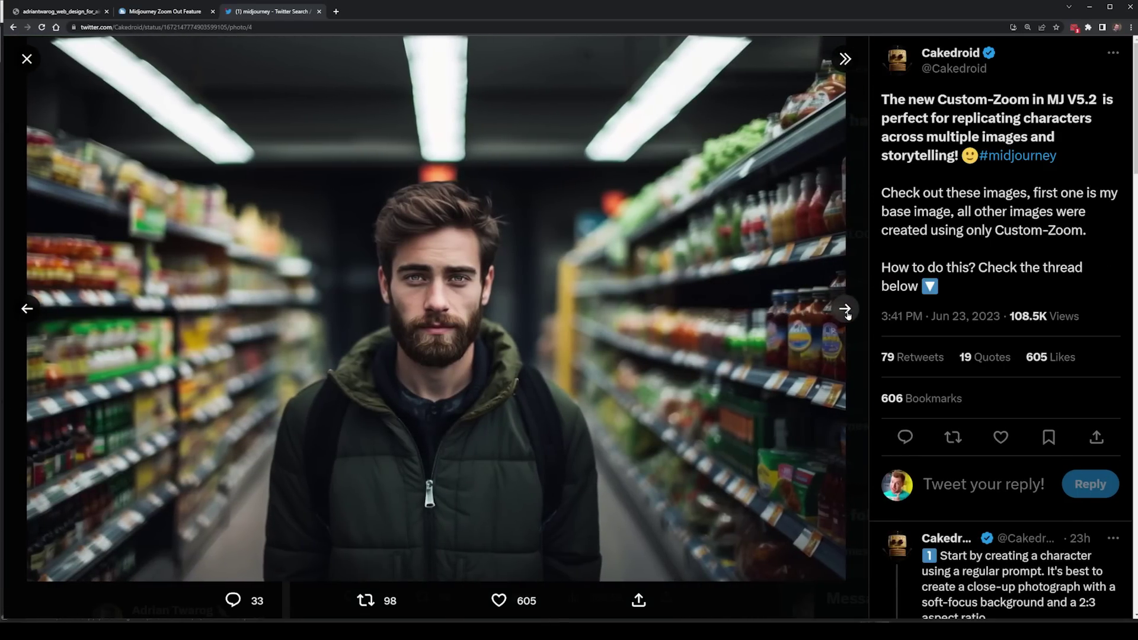
{"action": "left_click", "coordinate": [845, 308]}
{"action": "key", "text": "Escape"}
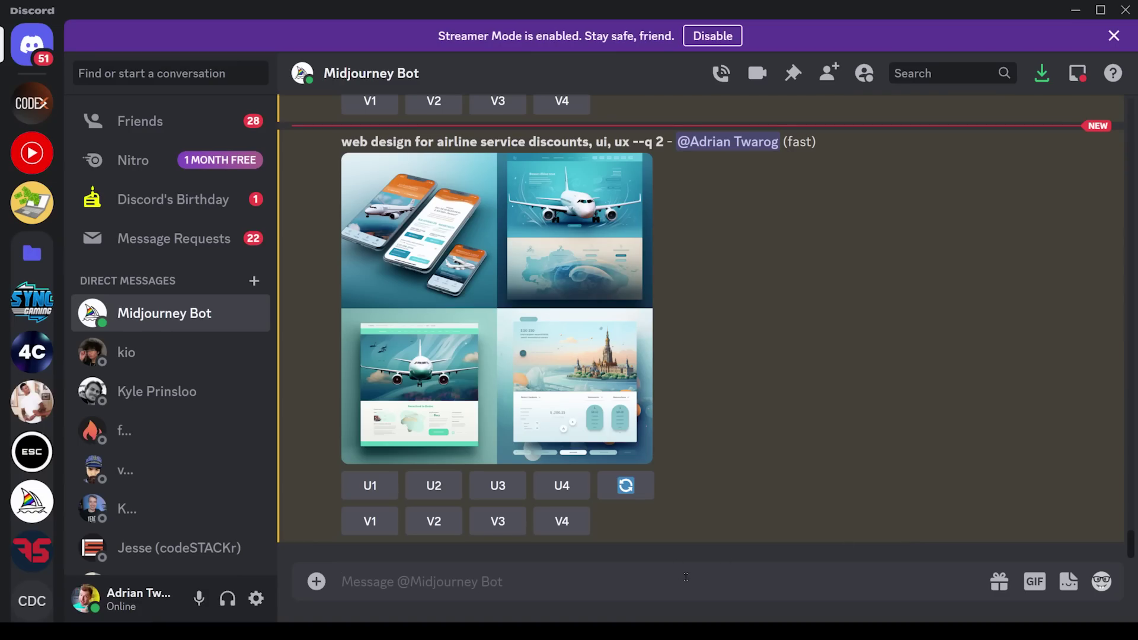
{"action": "type", "text": "/sett"}
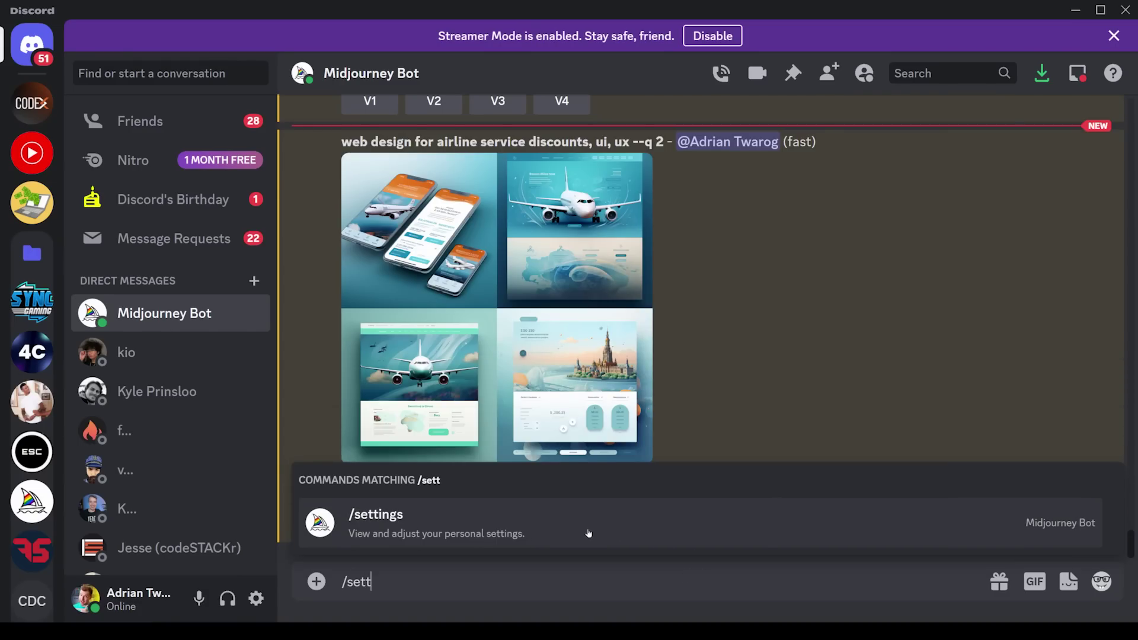
Send /settings to the Midjourney Bot and annotate the version 4, 5.1 and active 5.2 options.
{"action": "left_click", "coordinate": [589, 532]}
{"action": "key", "text": "Return"}
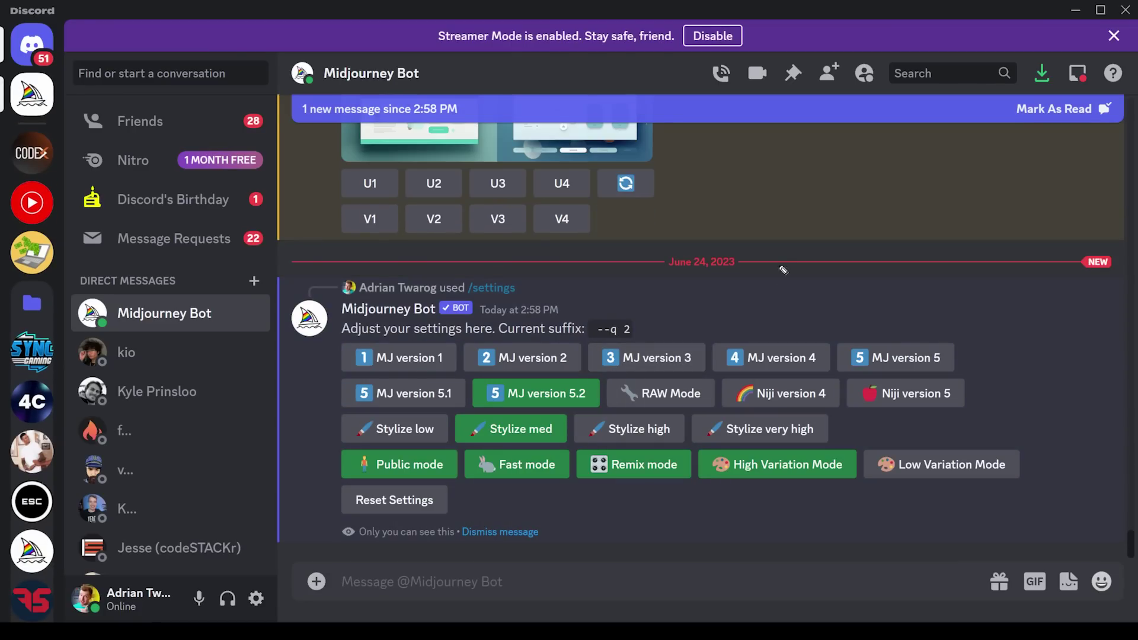
{"action": "mouse_move", "coordinate": [777, 264]}
{"action": "left_mouse_down"}
{"action": "mouse_move", "coordinate": [648, 299]}
{"action": "mouse_move", "coordinate": [577, 369]}
{"action": "mouse_move", "coordinate": [582, 339]}
{"action": "mouse_move", "coordinate": [576, 370]}
{"action": "mouse_move", "coordinate": [522, 364]}
{"action": "mouse_move", "coordinate": [468, 379]}
{"action": "mouse_move", "coordinate": [485, 415]}
{"action": "mouse_move", "coordinate": [572, 421]}
{"action": "mouse_move", "coordinate": [606, 381]}
{"action": "mouse_move", "coordinate": [563, 371]}
{"action": "left_mouse_up"}
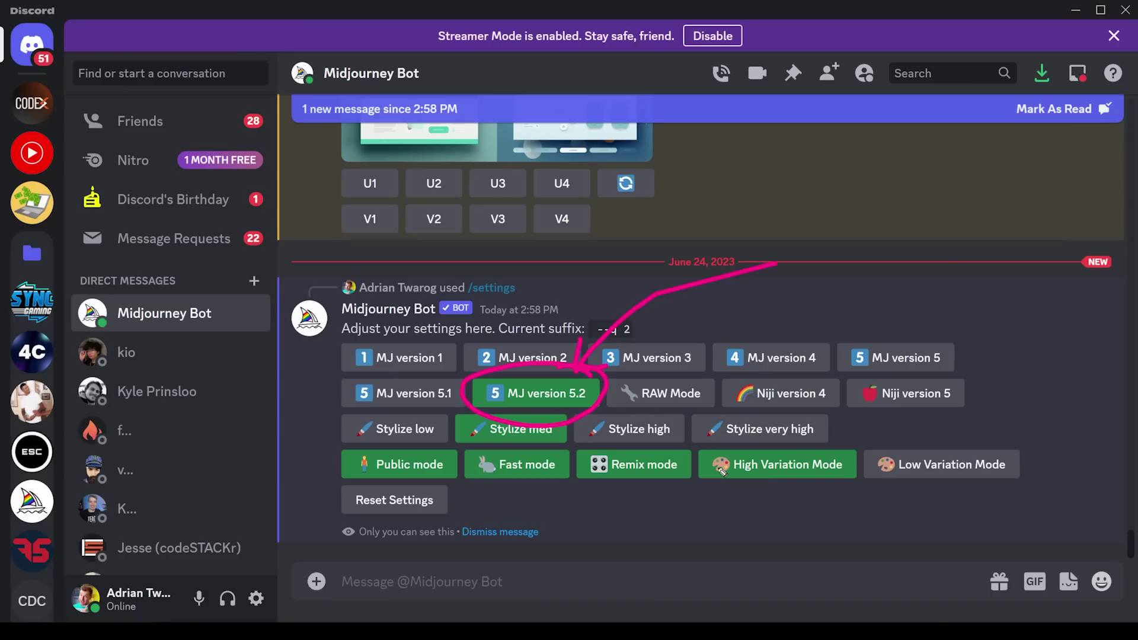
{"action": "left_click_drag", "start_coordinate": [356, 408], "coordinate": [453, 415]}
{"action": "mouse_move", "coordinate": [784, 240]}
{"action": "left_mouse_down"}
{"action": "mouse_move", "coordinate": [782, 341]}
{"action": "mouse_move", "coordinate": [794, 302]}
{"action": "left_mouse_up"}
{"action": "mouse_move", "coordinate": [625, 492]}
{"action": "left_mouse_down"}
{"action": "mouse_move", "coordinate": [579, 415]}
{"action": "mouse_move", "coordinate": [619, 411]}
{"action": "left_mouse_up"}
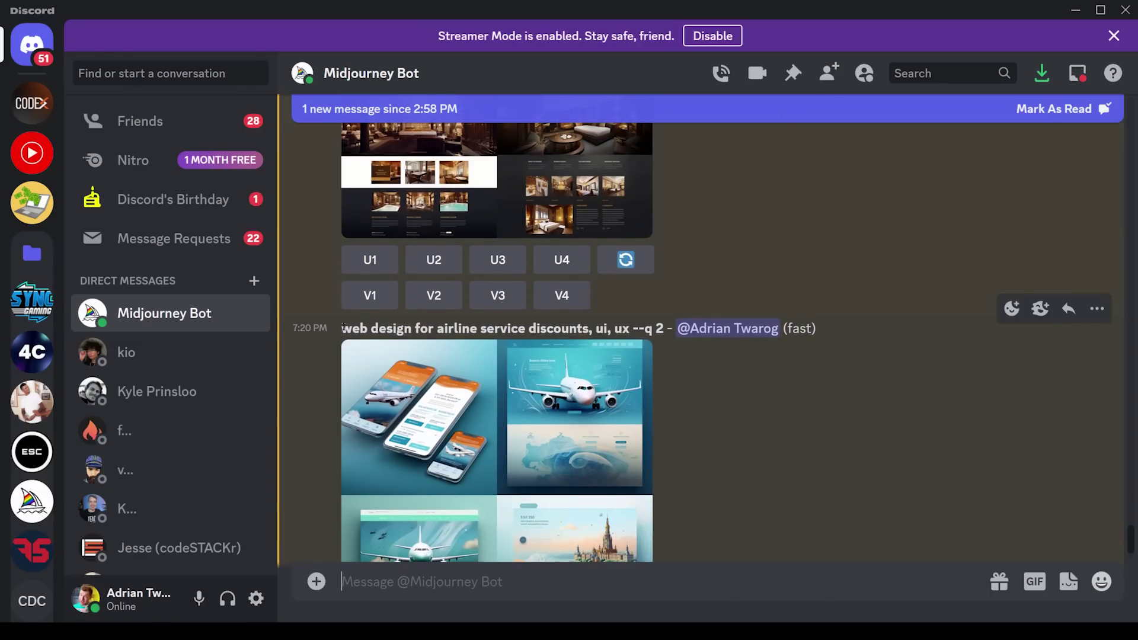
Copy the earlier airline prompt and select MJ version 5.1.
{"action": "left_click_drag", "start_coordinate": [343, 328], "coordinate": [629, 330]}
{"action": "key", "text": "ctrl+c"}
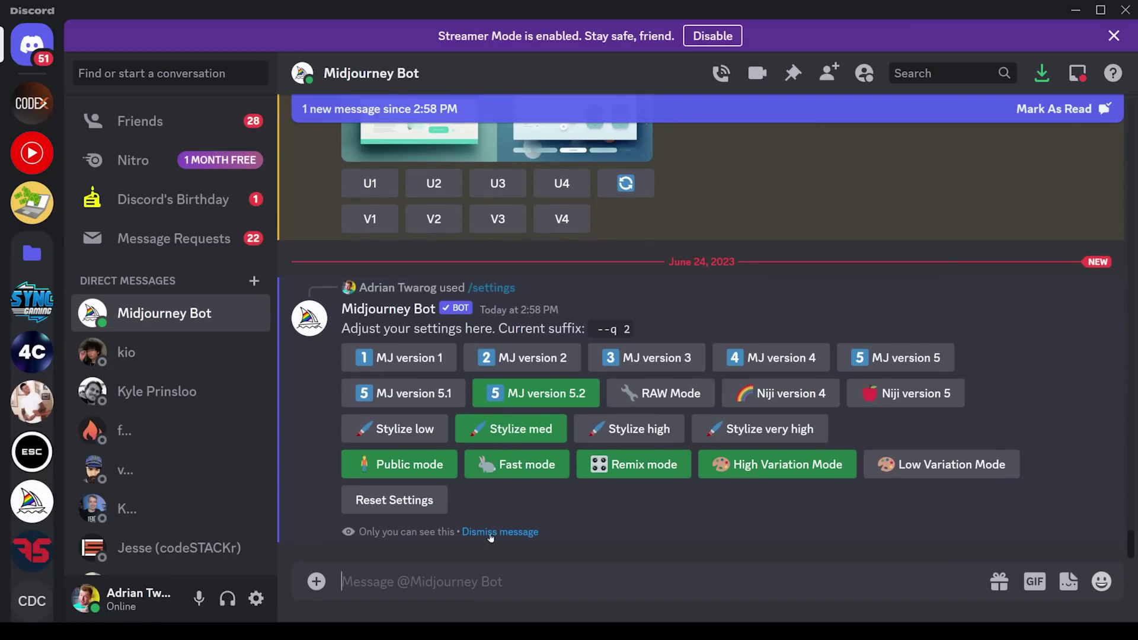
{"action": "left_click", "coordinate": [403, 393]}
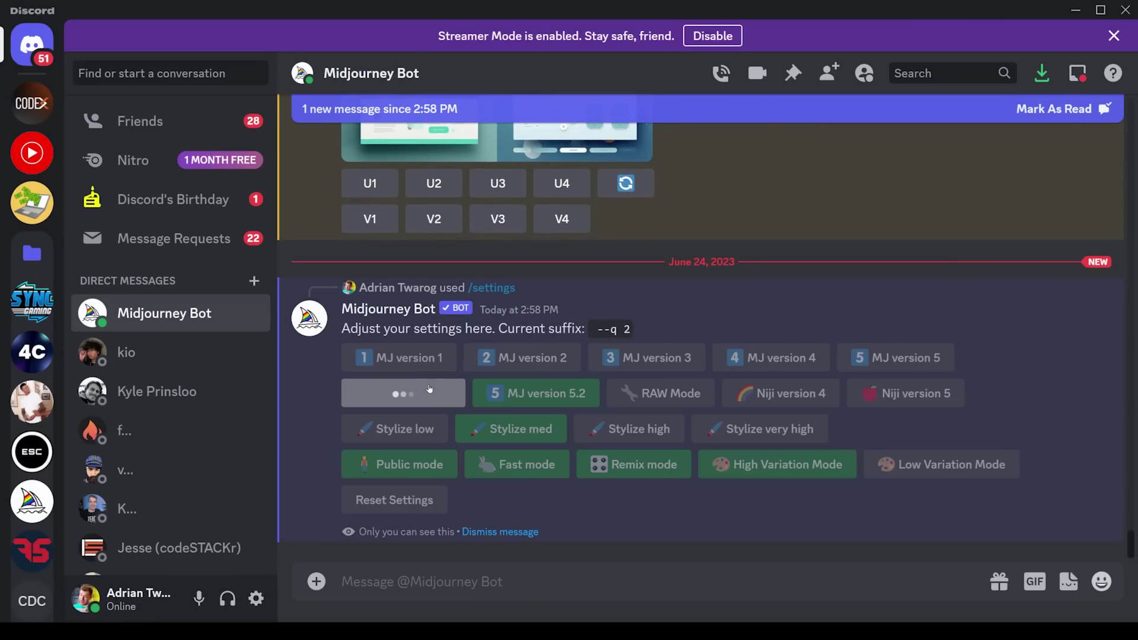
Run /imagine with the pasted airline discount web design prompt.
{"action": "type", "text": "/imag"}
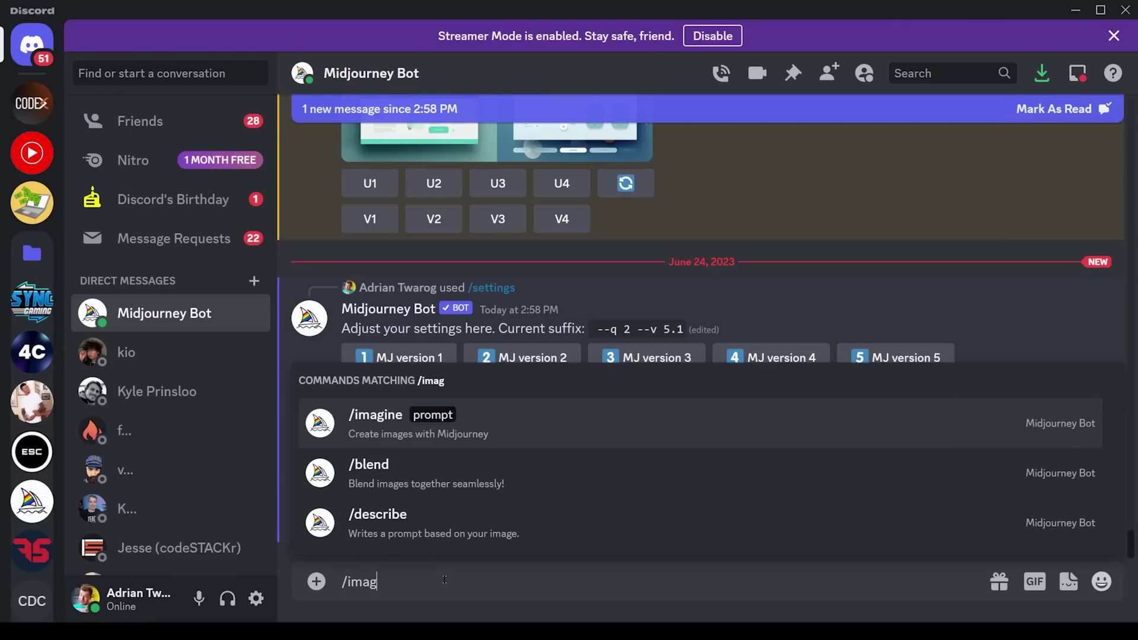
{"action": "key", "text": "Tab"}
{"action": "key", "text": "ctrl+v"}
{"action": "key", "text": "Return"}
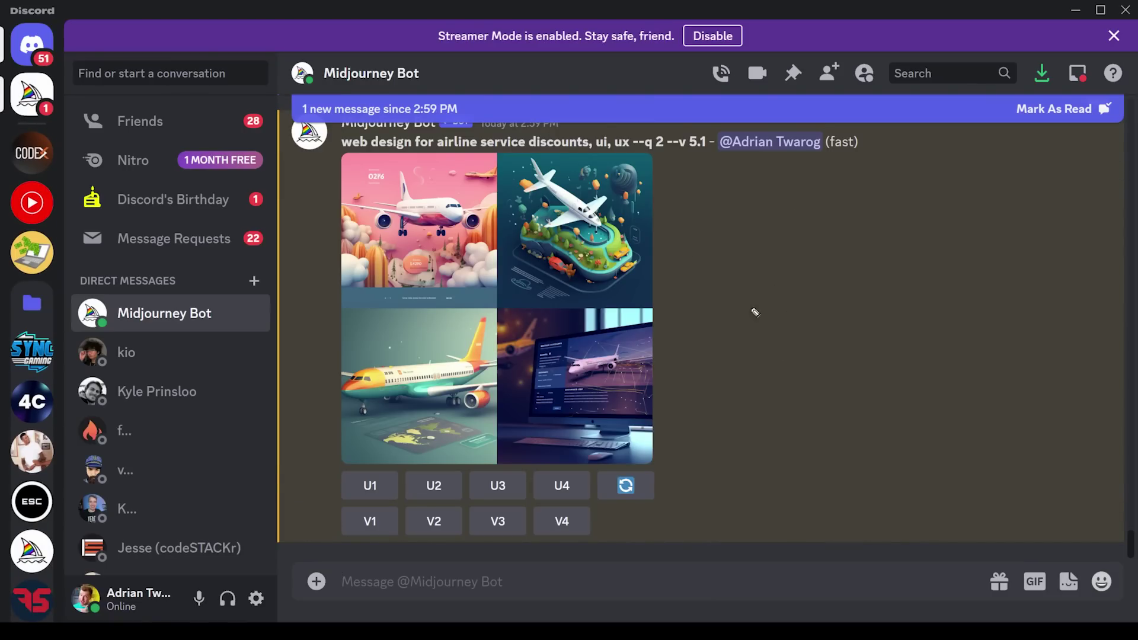
Point out the new version 5.1 grid and enlarge it.
{"action": "left_click_drag", "start_coordinate": [677, 290], "coordinate": [858, 289]}
{"action": "left_click_drag", "start_coordinate": [705, 264], "coordinate": [827, 359]}
{"action": "key", "text": "Escape"}
{"action": "left_click", "coordinate": [620, 334]}
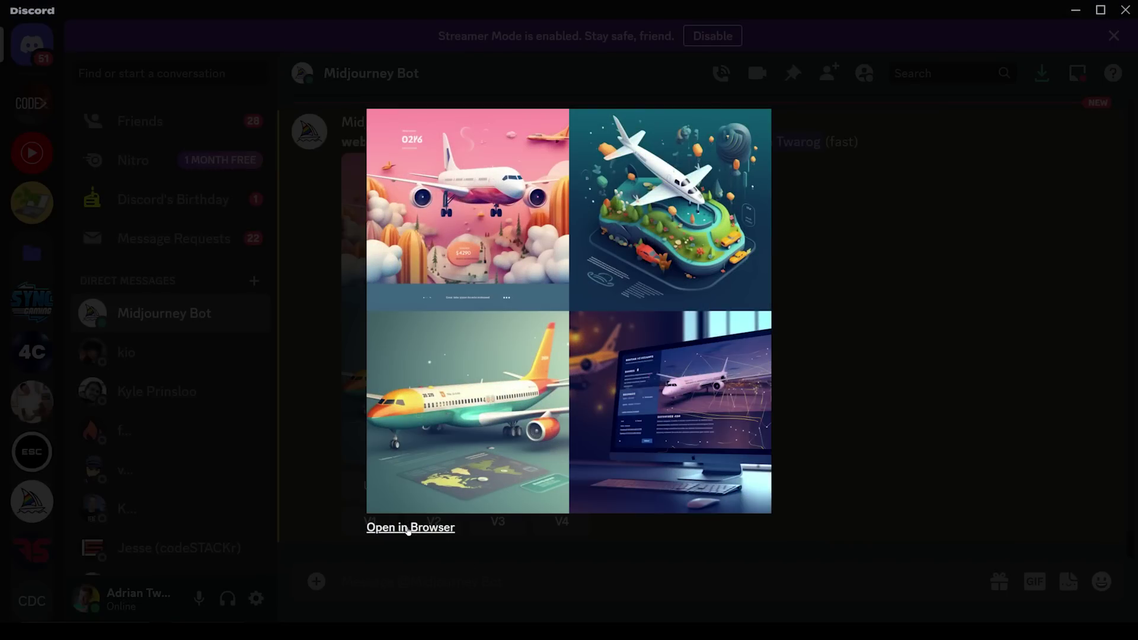
Open the 5.1 grid in a maximized Chrome window and point at the monitor design.
{"action": "left_click", "coordinate": [409, 528]}
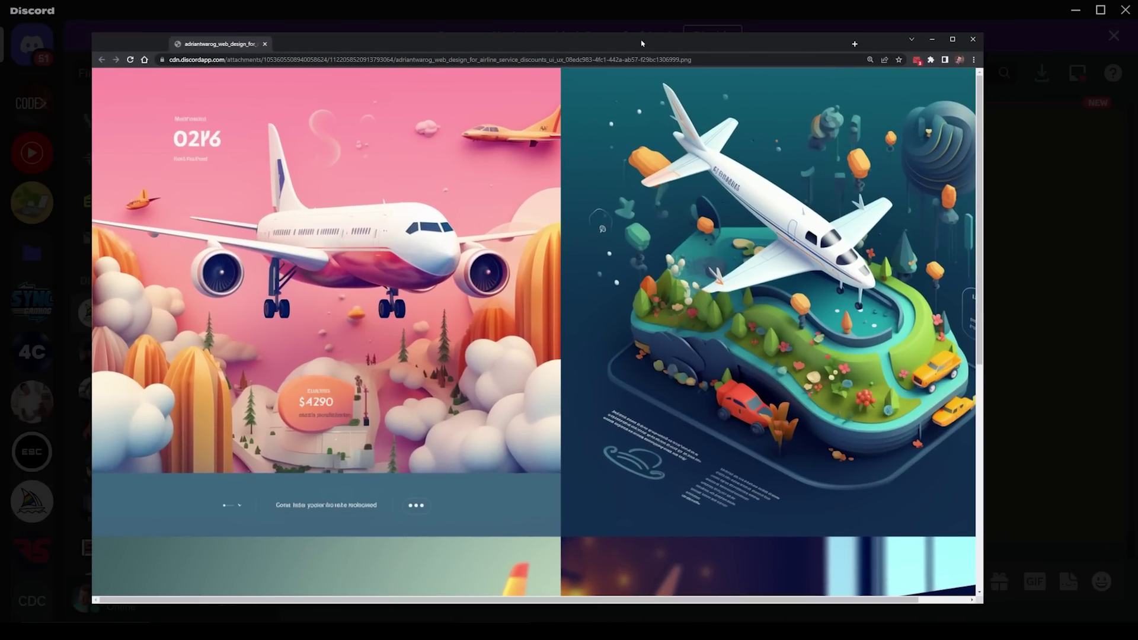
{"action": "left_click_drag", "start_coordinate": [356, 51], "coordinate": [482, 5]}
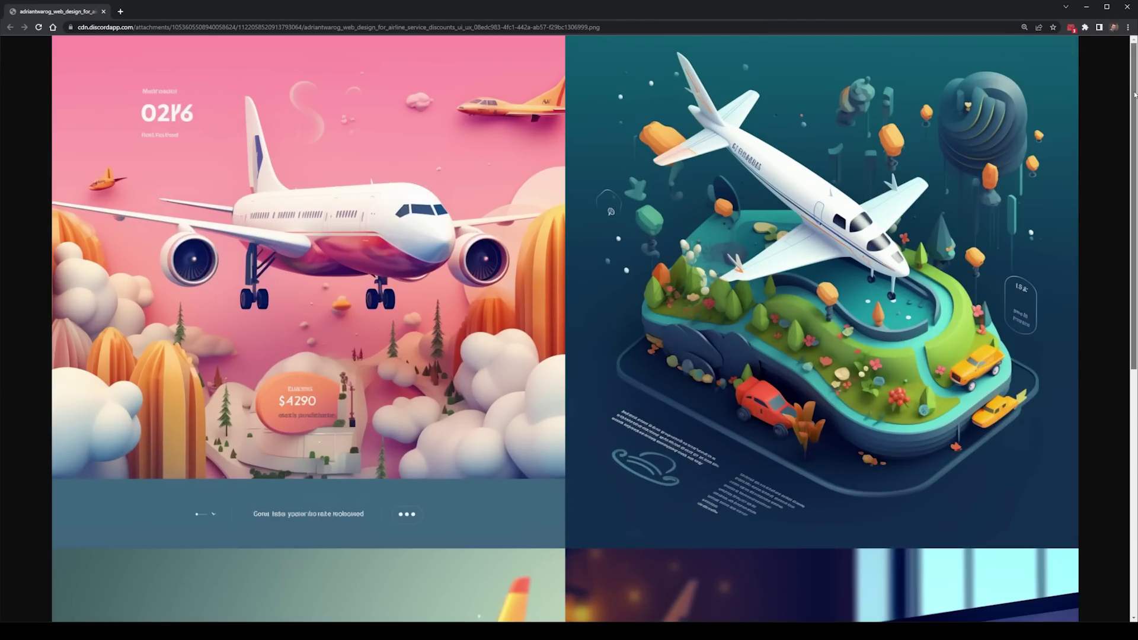
{"action": "scroll", "coordinate": [1134, 95], "scroll_direction": "down", "scroll_amount": 1}
{"action": "scroll", "coordinate": [1133, 89], "scroll_direction": "up", "scroll_amount": 1}
{"action": "scroll", "coordinate": [1132, 84], "scroll_direction": "down", "scroll_amount": 5}
{"action": "left_click_drag", "start_coordinate": [464, 330], "coordinate": [679, 354]}
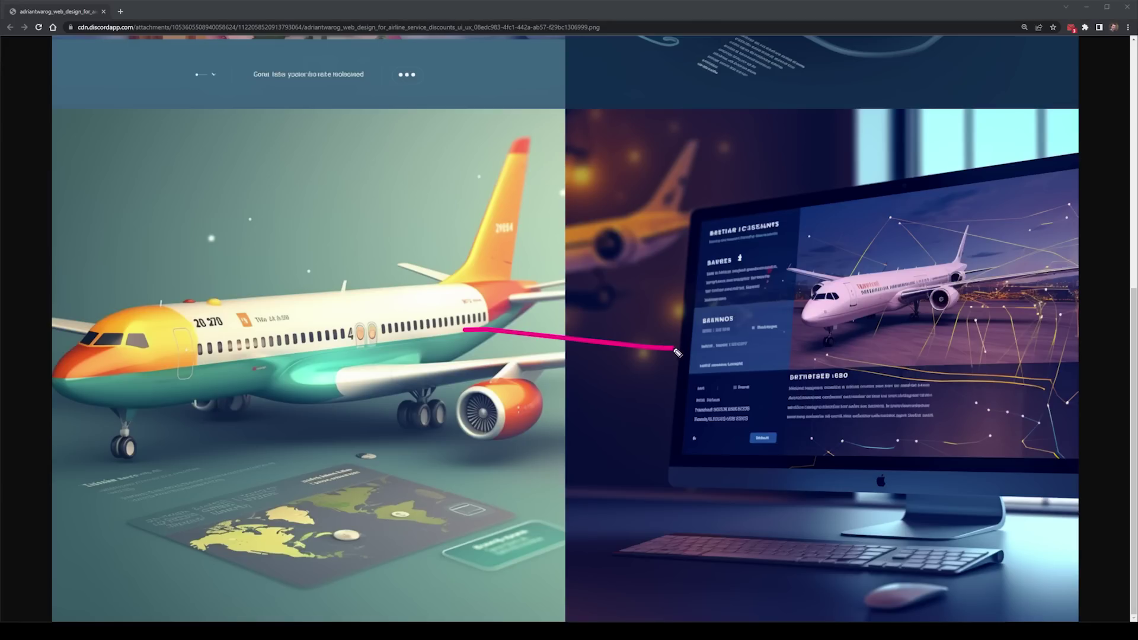
{"action": "mouse_move", "coordinate": [598, 314]}
{"action": "left_mouse_down"}
{"action": "mouse_move", "coordinate": [683, 351]}
{"action": "mouse_move", "coordinate": [613, 372]}
{"action": "left_mouse_up"}
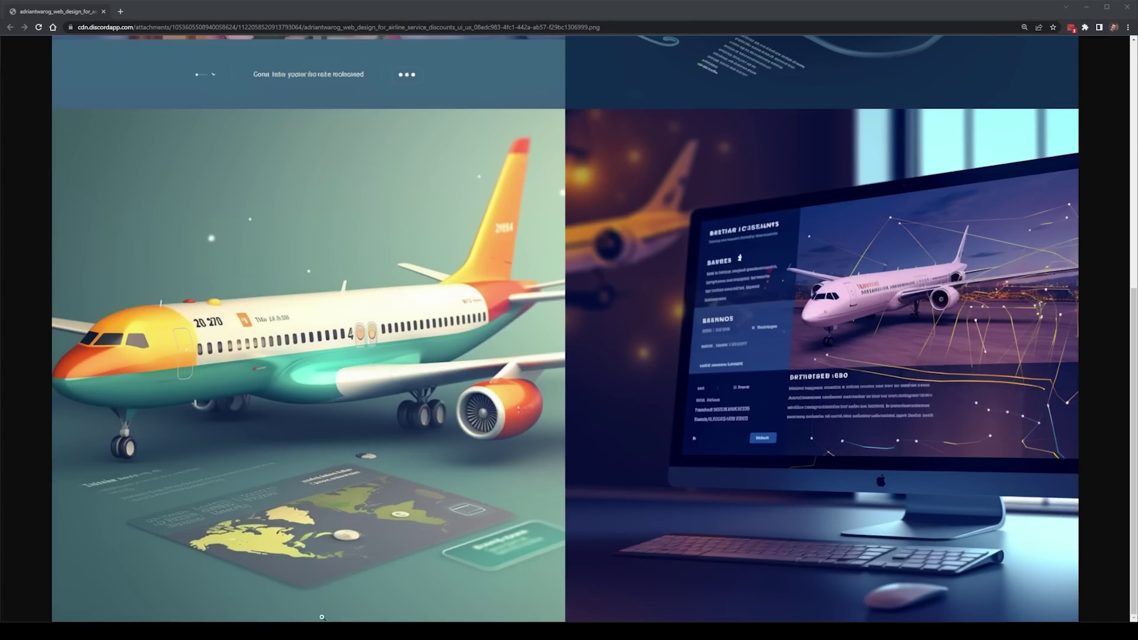
Close the image viewer and set Midjourney back to MJ version 5.2 via /settings.
{"action": "key", "text": "alt+Tab"}
{"action": "left_click", "coordinate": [492, 575]}
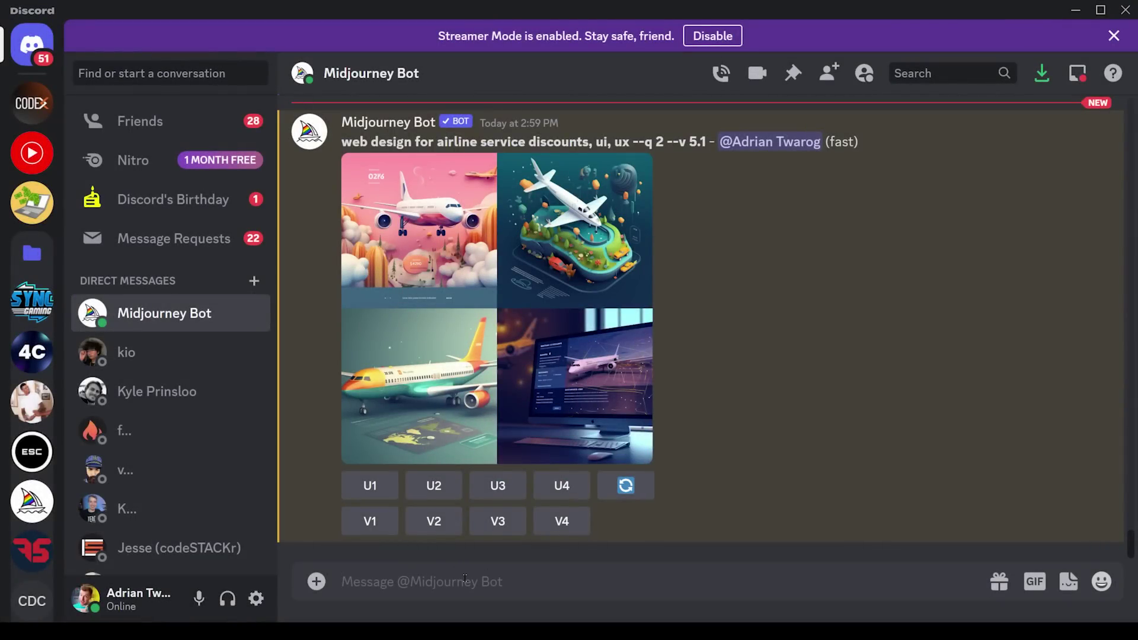
{"action": "type", "text": "/set"}
{"action": "key", "text": "Tab"}
{"action": "key", "text": "Return"}
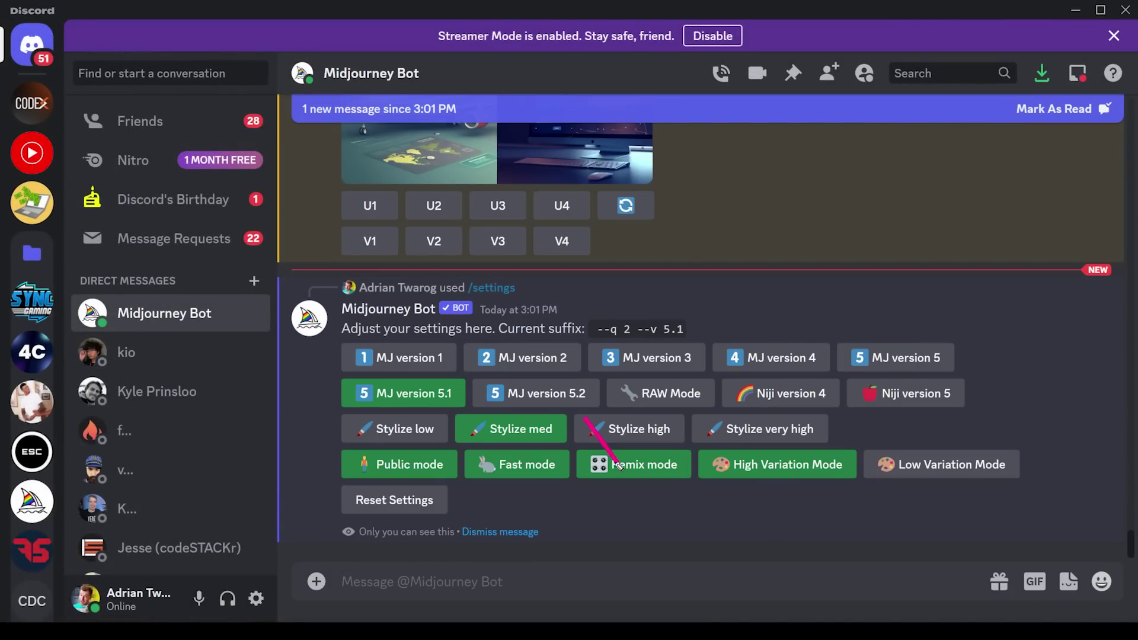
{"action": "mouse_move", "coordinate": [616, 465]}
{"action": "left_mouse_down"}
{"action": "mouse_move", "coordinate": [592, 458]}
{"action": "mouse_move", "coordinate": [595, 418]}
{"action": "left_mouse_up"}
{"action": "left_click", "coordinate": [535, 393]}
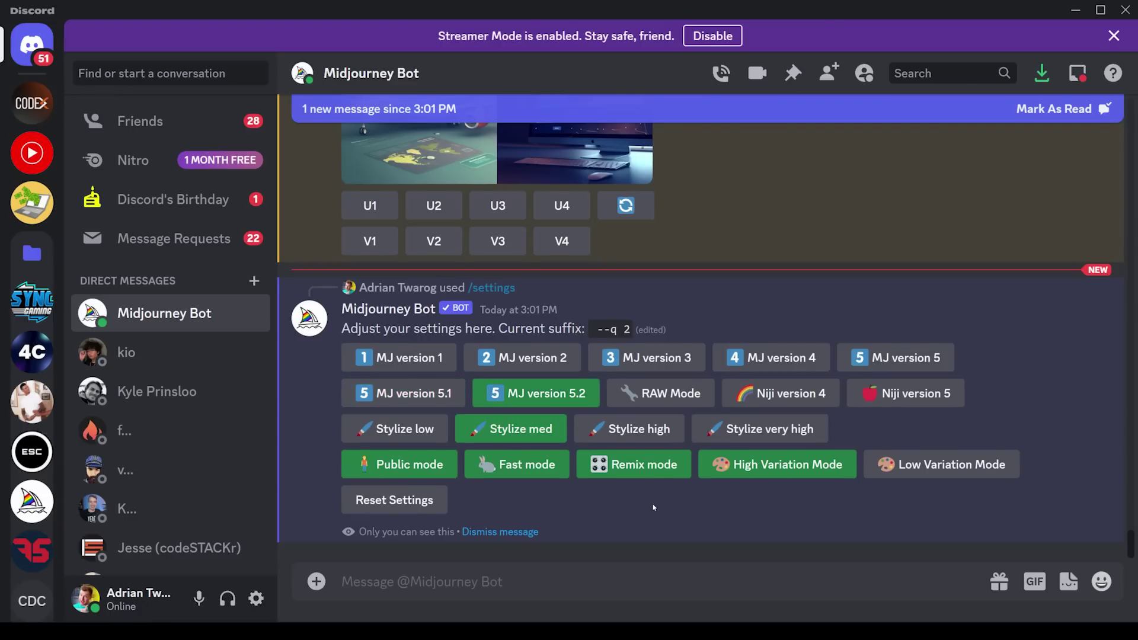
Submit /imagine again with the airline discount web design prompt.
{"action": "scroll", "coordinate": [653, 508], "scroll_direction": "up", "scroll_amount": 5}
{"action": "left_click_drag", "start_coordinate": [342, 217], "coordinate": [629, 217]}
{"action": "key", "text": "ctrl+c"}
{"action": "scroll", "coordinate": [629, 454], "scroll_direction": "down", "scroll_amount": 5}
{"action": "type", "text": "/i"}
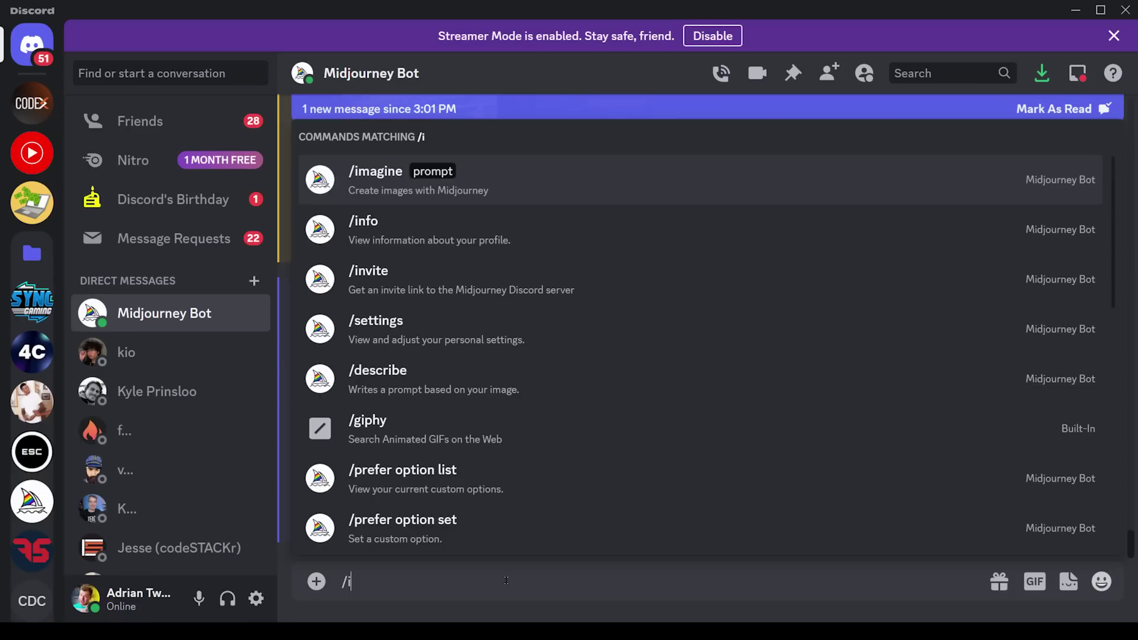
{"action": "key", "text": "Tab"}
{"action": "key", "text": "ctrl+v"}
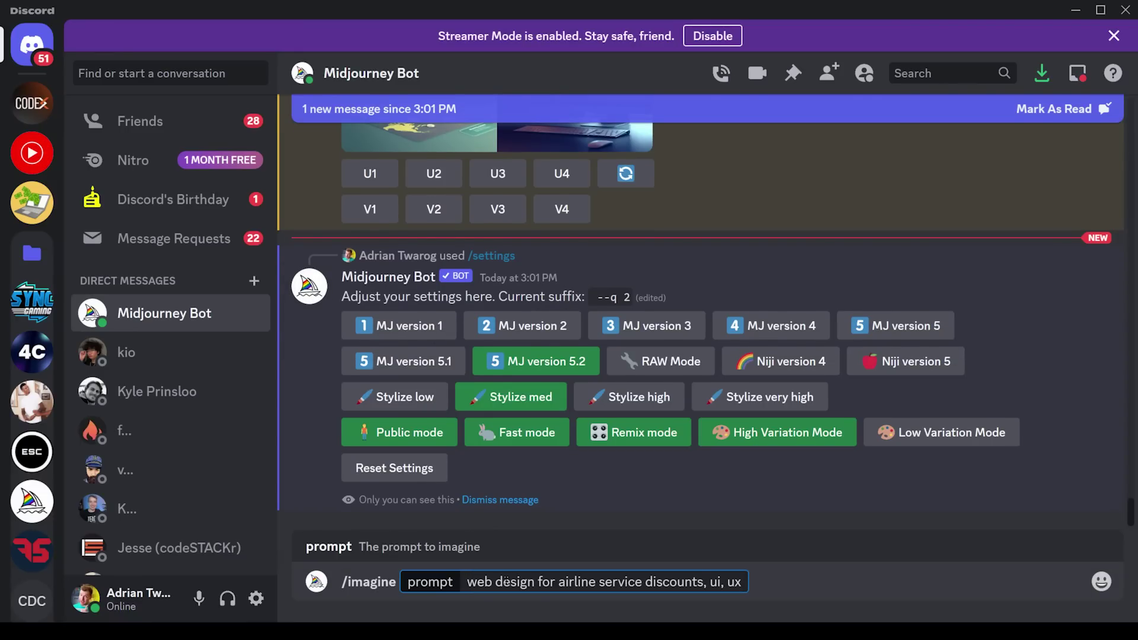
{"action": "key", "text": "Return"}
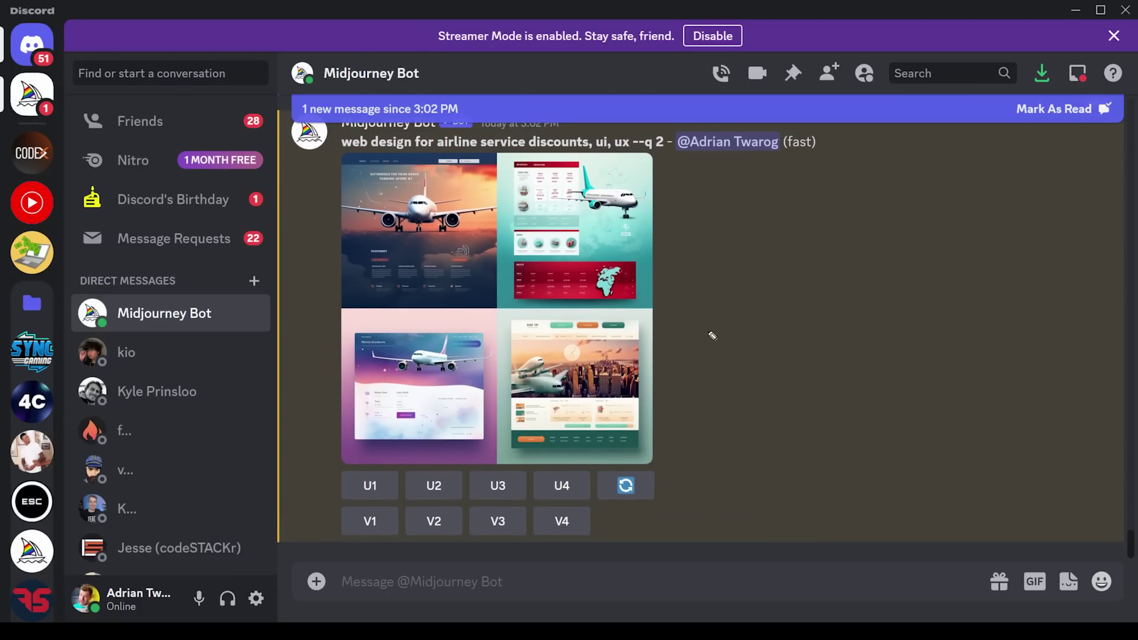
Inspect the 5.2 grid, marking the sunset plane design, and upscale it with U1.
{"action": "left_click_drag", "start_coordinate": [669, 332], "coordinate": [914, 337]}
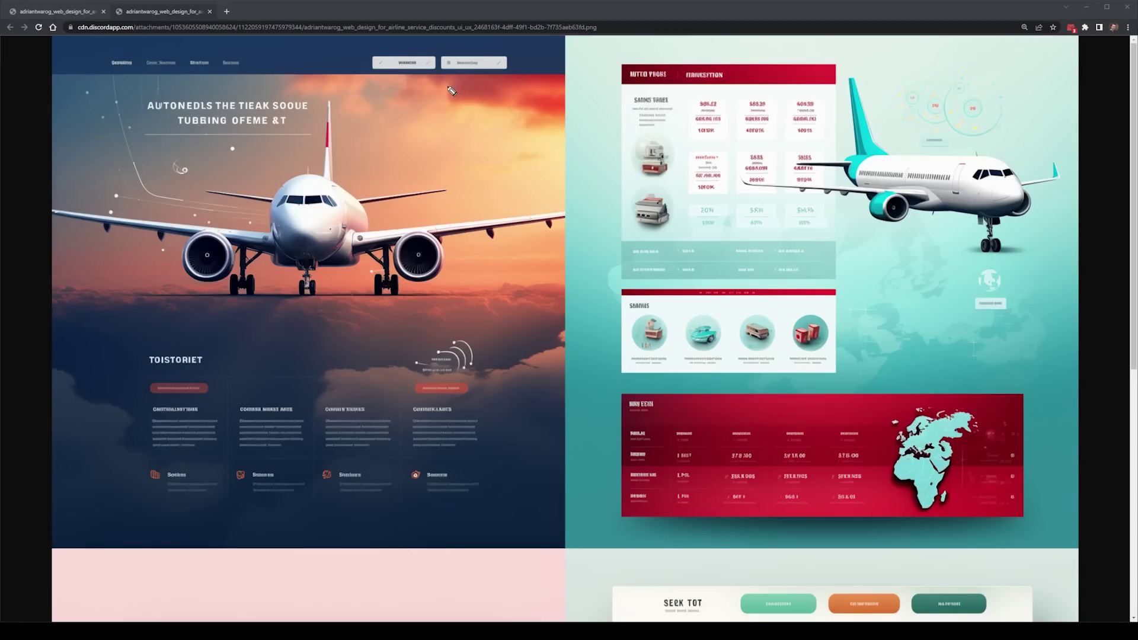
{"action": "mouse_move", "coordinate": [503, 188]}
{"action": "left_mouse_down"}
{"action": "mouse_move", "coordinate": [435, 80]}
{"action": "mouse_move", "coordinate": [427, 123]}
{"action": "left_mouse_up"}
{"action": "left_click_drag", "start_coordinate": [202, 194], "coordinate": [298, 169]}
{"action": "scroll", "coordinate": [937, 443], "scroll_direction": "down", "scroll_amount": 7}
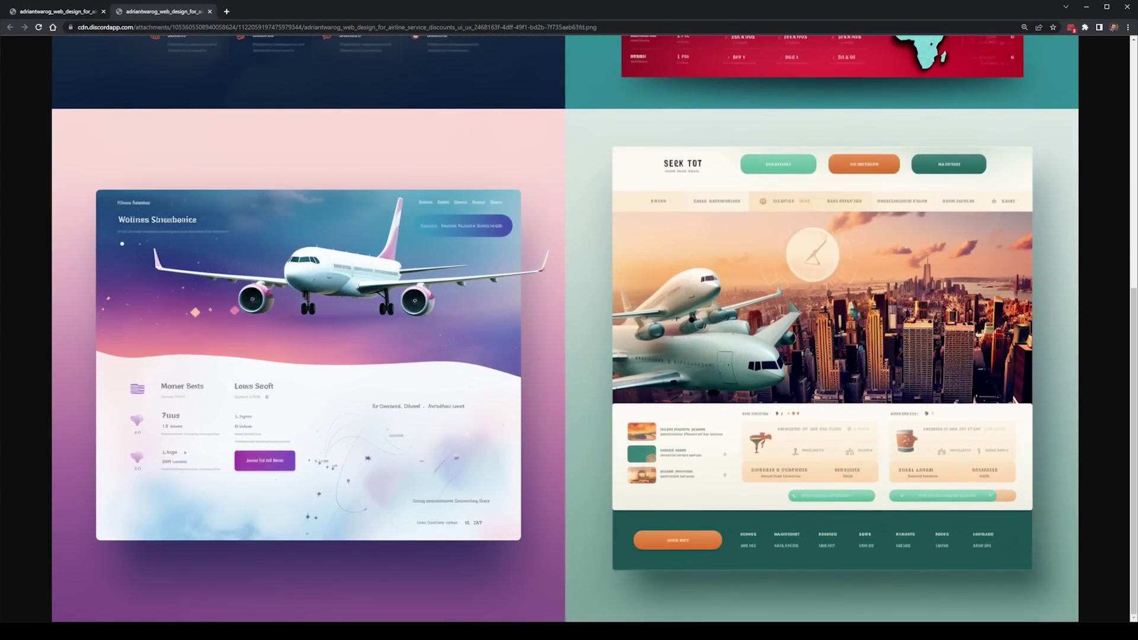
{"action": "key", "text": "alt+Tab"}
{"action": "mouse_move", "coordinate": [280, 395]}
{"action": "left_mouse_down"}
{"action": "mouse_move", "coordinate": [366, 477]}
{"action": "mouse_move", "coordinate": [363, 498]}
{"action": "mouse_move", "coordinate": [390, 458]}
{"action": "left_mouse_up"}
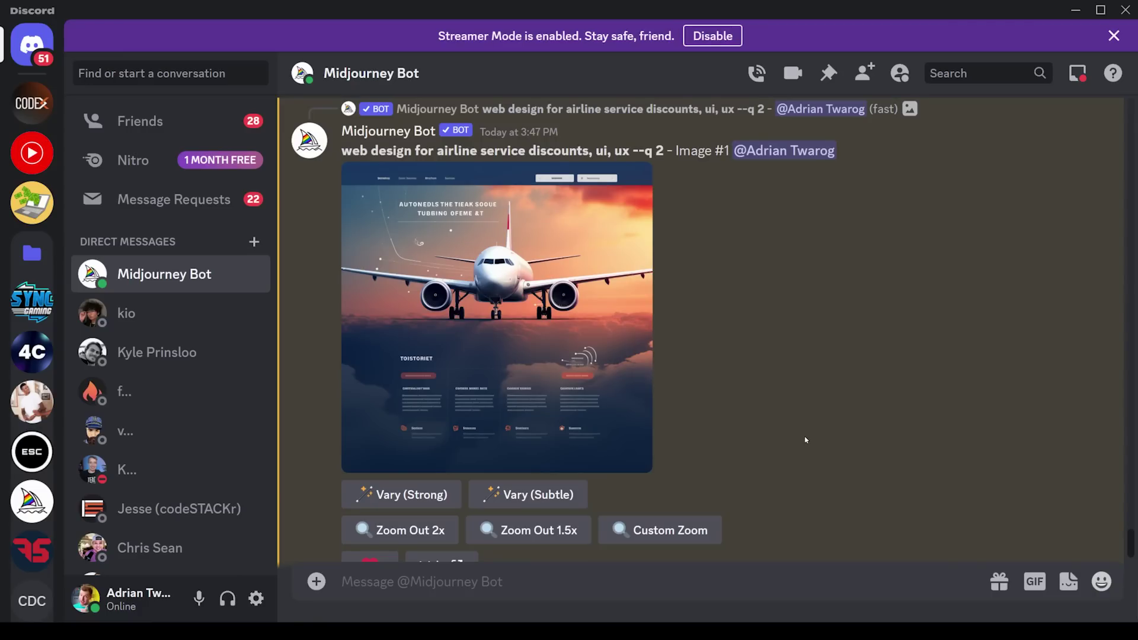
Review the variation and zoom options on Image #1, then zoom it out 1.5x.
{"action": "mouse_move", "coordinate": [769, 226]}
{"action": "left_mouse_down"}
{"action": "mouse_move", "coordinate": [762, 323]}
{"action": "mouse_move", "coordinate": [677, 358]}
{"action": "left_mouse_up"}
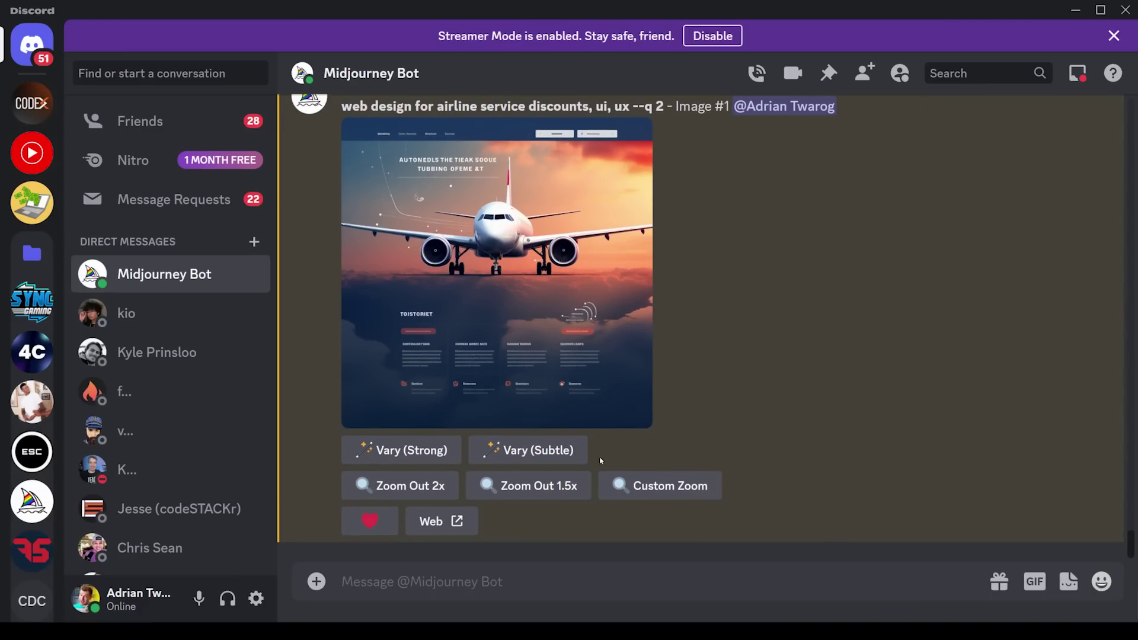
{"action": "mouse_move", "coordinate": [295, 428]}
{"action": "left_mouse_down"}
{"action": "mouse_move", "coordinate": [347, 462]}
{"action": "mouse_move", "coordinate": [308, 477]}
{"action": "left_mouse_up"}
{"action": "mouse_move", "coordinate": [467, 468]}
{"action": "left_mouse_down"}
{"action": "mouse_move", "coordinate": [428, 466]}
{"action": "mouse_move", "coordinate": [337, 476]}
{"action": "mouse_move", "coordinate": [419, 505]}
{"action": "mouse_move", "coordinate": [466, 473]}
{"action": "left_mouse_up"}
{"action": "mouse_move", "coordinate": [595, 467]}
{"action": "left_mouse_down"}
{"action": "mouse_move", "coordinate": [462, 483]}
{"action": "mouse_move", "coordinate": [551, 516]}
{"action": "mouse_move", "coordinate": [597, 468]}
{"action": "left_mouse_up"}
{"action": "key", "text": "Escape"}
{"action": "left_click", "coordinate": [520, 488]}
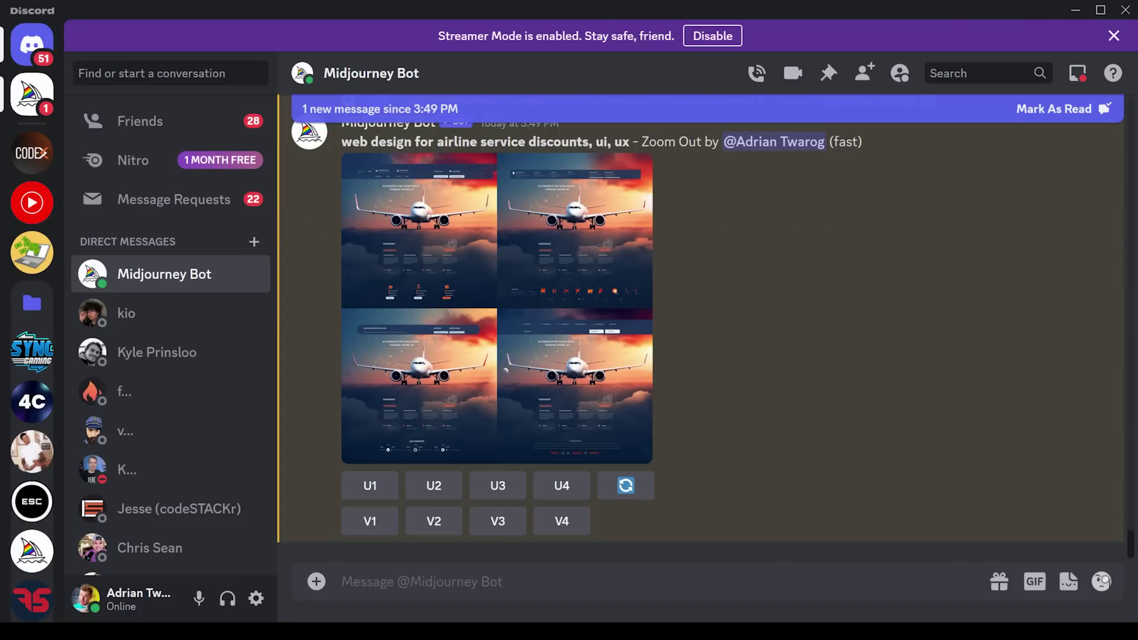
Enlarge the zoomed-out grid for a closer look, then close it.
{"action": "scroll", "coordinate": [927, 382], "scroll_direction": "up", "scroll_amount": 2}
{"action": "scroll", "coordinate": [829, 370], "scroll_direction": "down", "scroll_amount": 1}
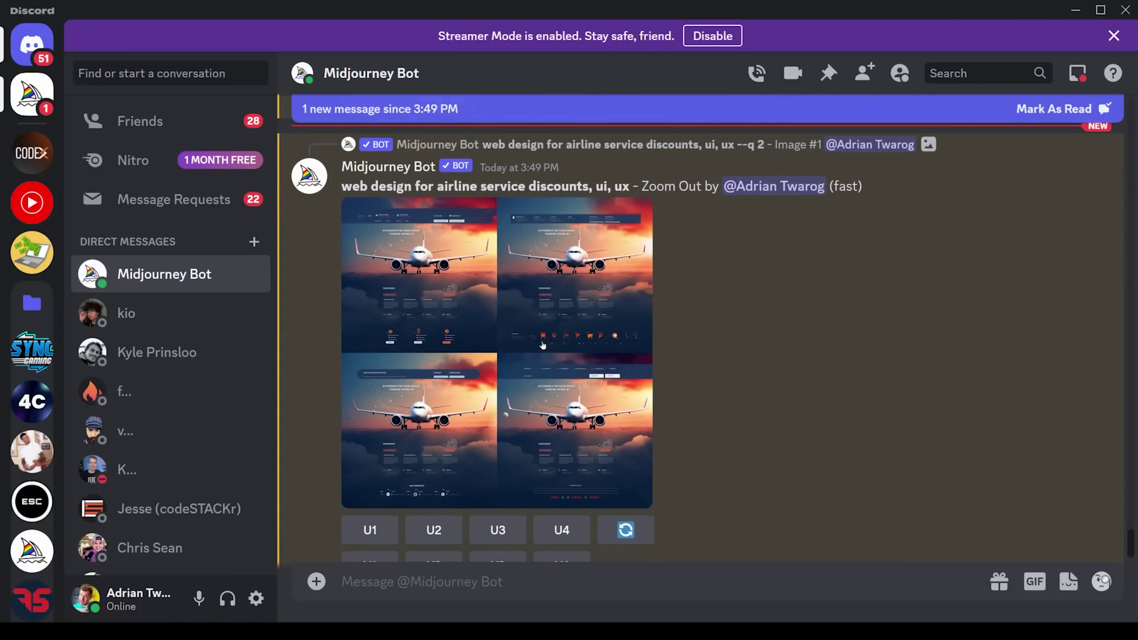
{"action": "left_click", "coordinate": [531, 390]}
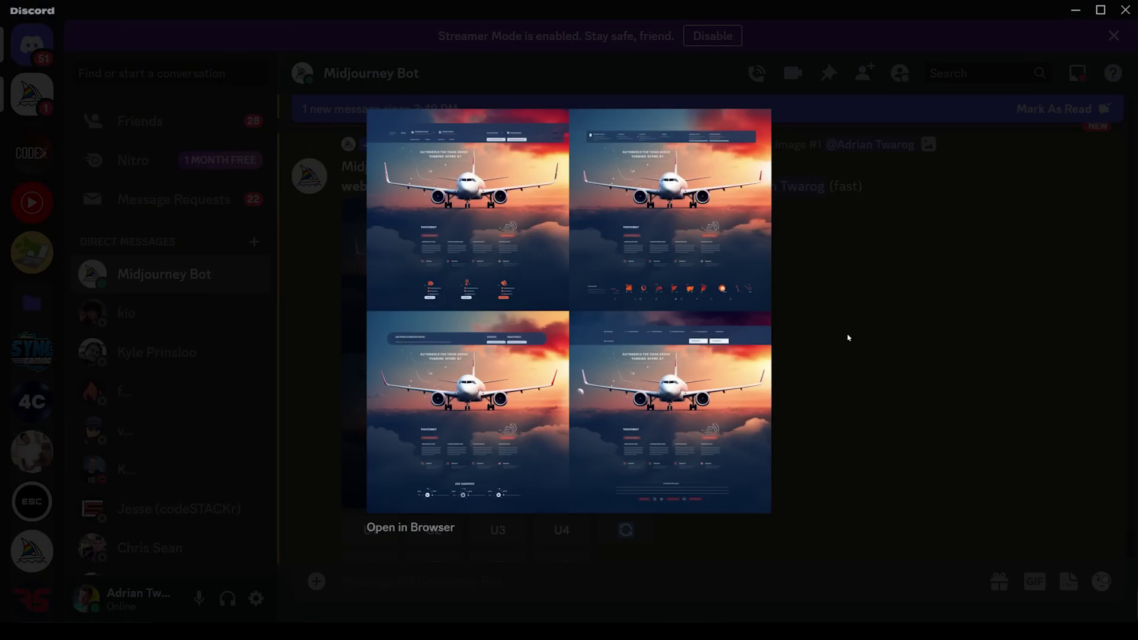
{"action": "left_click", "coordinate": [851, 337]}
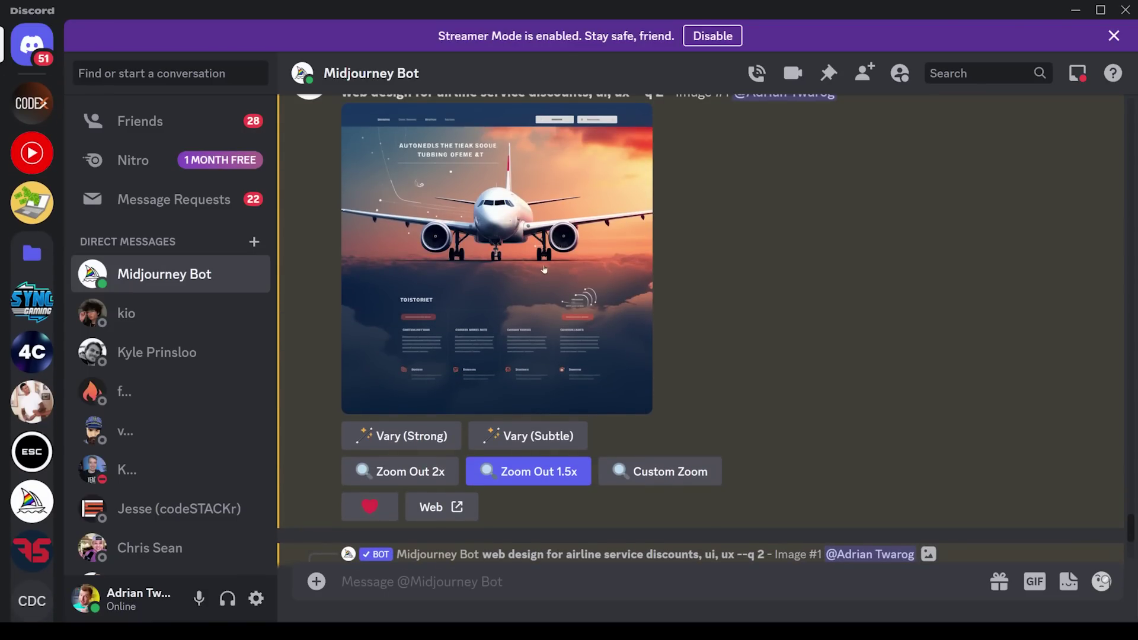
Upscale Image #2, circling its navigation bar, plane hero area and bottom-right corner.
{"action": "scroll", "coordinate": [800, 347], "scroll_direction": "up", "scroll_amount": 1}
{"action": "mouse_move", "coordinate": [683, 148]}
{"action": "left_mouse_down"}
{"action": "mouse_move", "coordinate": [556, 134]}
{"action": "mouse_move", "coordinate": [348, 136]}
{"action": "mouse_move", "coordinate": [320, 160]}
{"action": "left_mouse_up"}
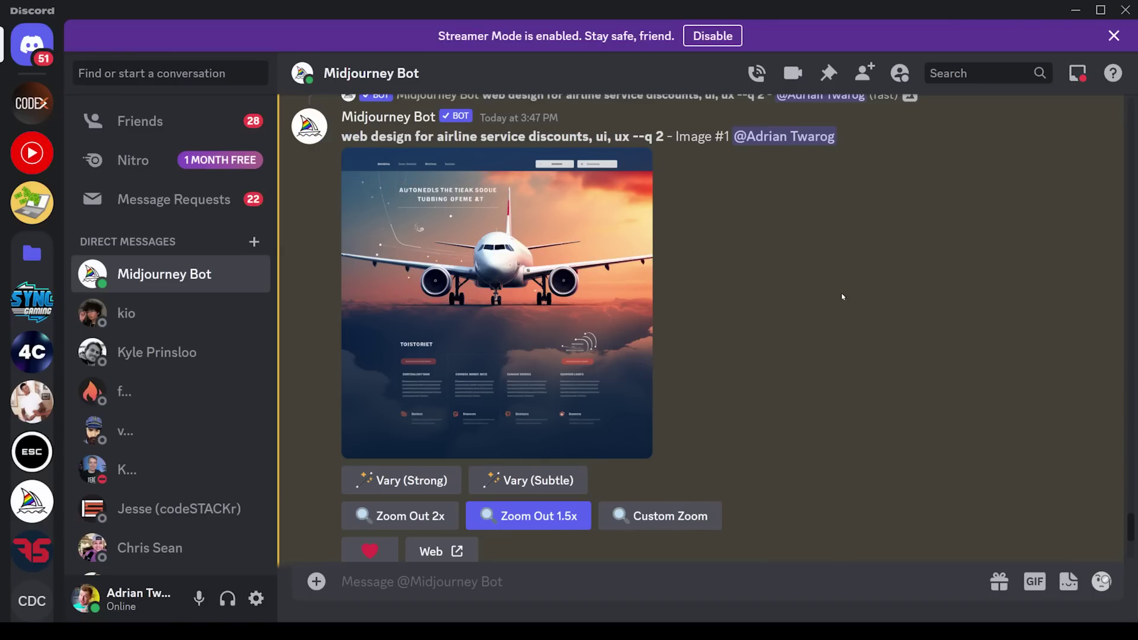
{"action": "scroll", "coordinate": [842, 296], "scroll_direction": "down", "scroll_amount": 15}
{"action": "scroll", "coordinate": [777, 282], "scroll_direction": "up", "scroll_amount": 1}
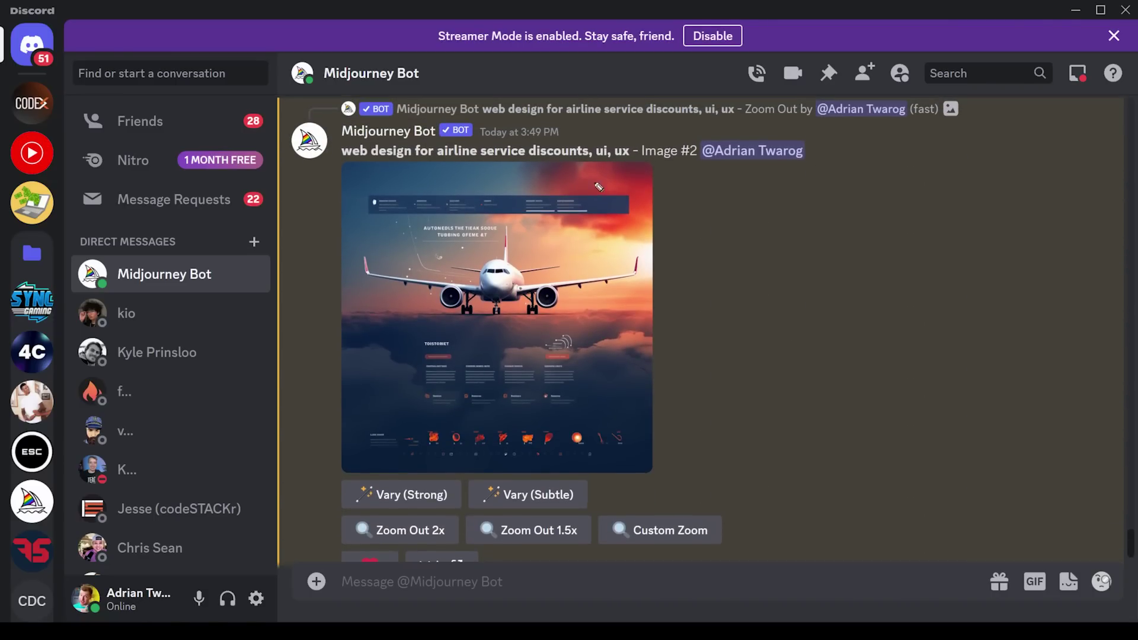
{"action": "mouse_move", "coordinate": [629, 185]}
{"action": "left_mouse_down"}
{"action": "mouse_move", "coordinate": [585, 180]}
{"action": "mouse_move", "coordinate": [346, 180]}
{"action": "mouse_move", "coordinate": [355, 219]}
{"action": "mouse_move", "coordinate": [586, 235]}
{"action": "mouse_move", "coordinate": [626, 187]}
{"action": "left_mouse_up"}
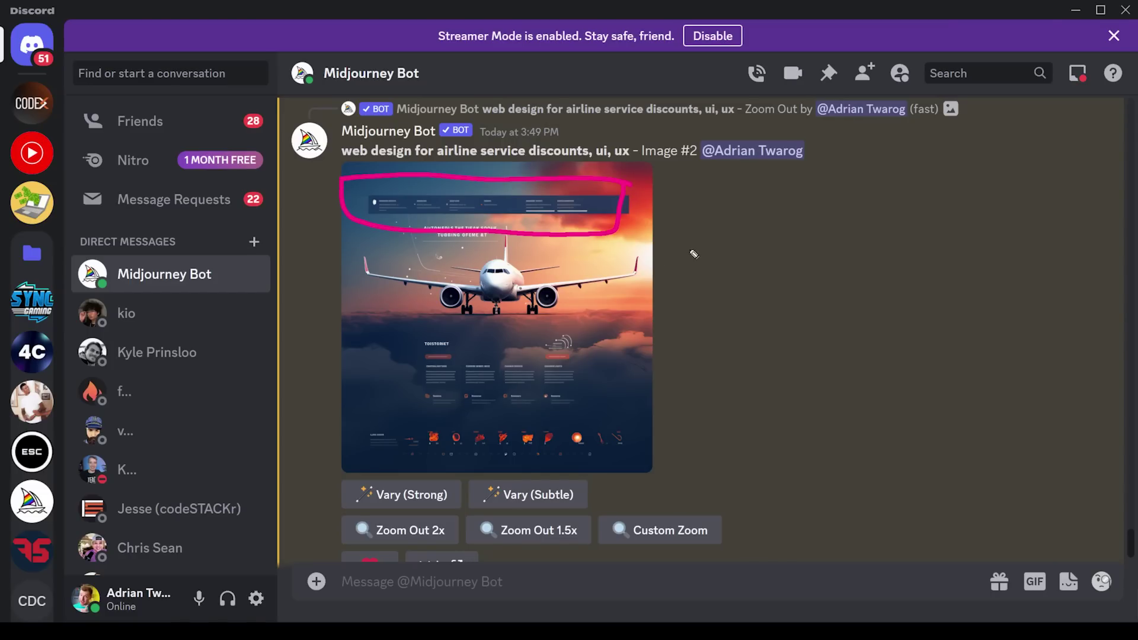
{"action": "mouse_move", "coordinate": [693, 253]}
{"action": "left_mouse_down"}
{"action": "mouse_move", "coordinate": [326, 236]}
{"action": "mouse_move", "coordinate": [355, 332]}
{"action": "mouse_move", "coordinate": [678, 279]}
{"action": "left_mouse_up"}
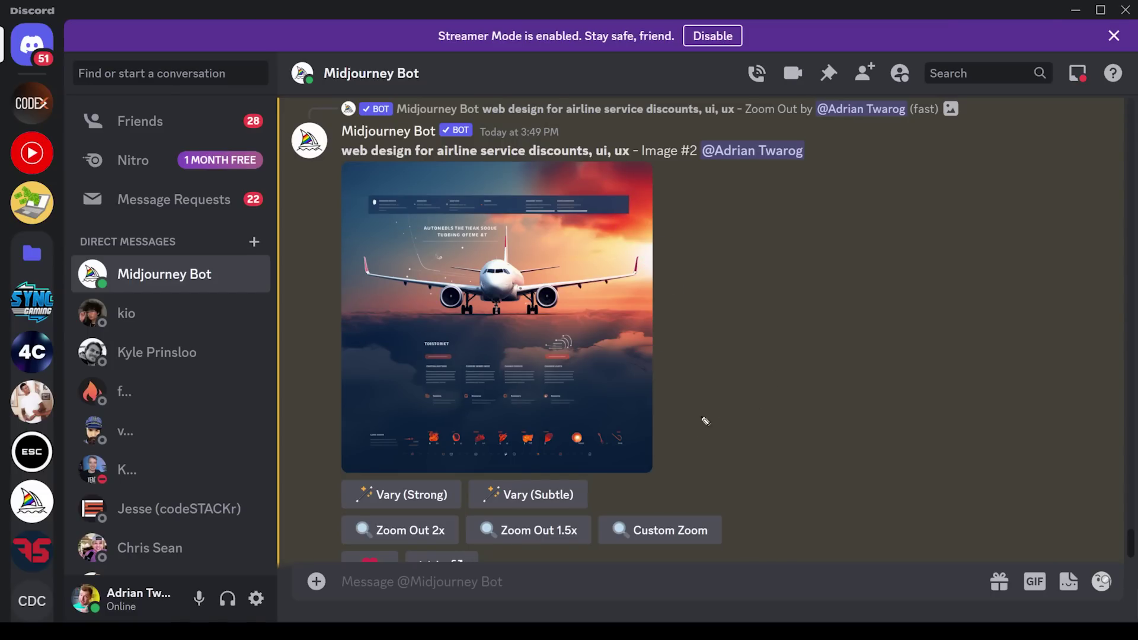
{"action": "mouse_move", "coordinate": [647, 426]}
{"action": "left_mouse_down"}
{"action": "mouse_move", "coordinate": [673, 413]}
{"action": "mouse_move", "coordinate": [644, 427]}
{"action": "mouse_move", "coordinate": [658, 408]}
{"action": "mouse_move", "coordinate": [724, 427]}
{"action": "left_mouse_up"}
Remix the airline prompt by adding 'night sky with stars' and submit it.
{"action": "scroll", "coordinate": [748, 426], "scroll_direction": "down", "scroll_amount": 1}
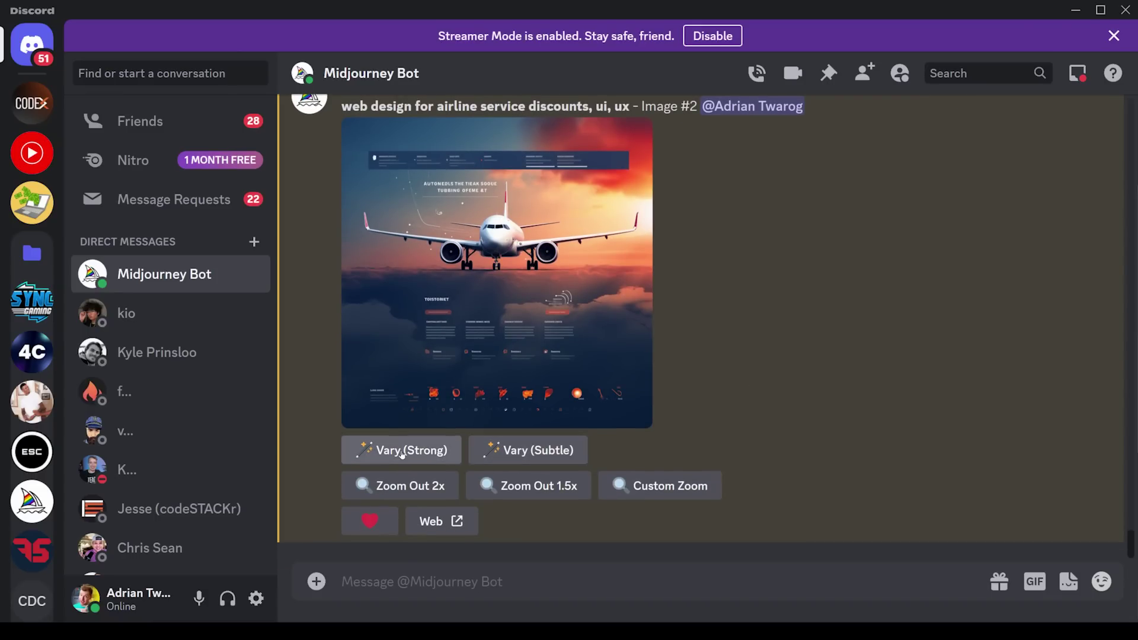
{"action": "left_click", "coordinate": [519, 451]}
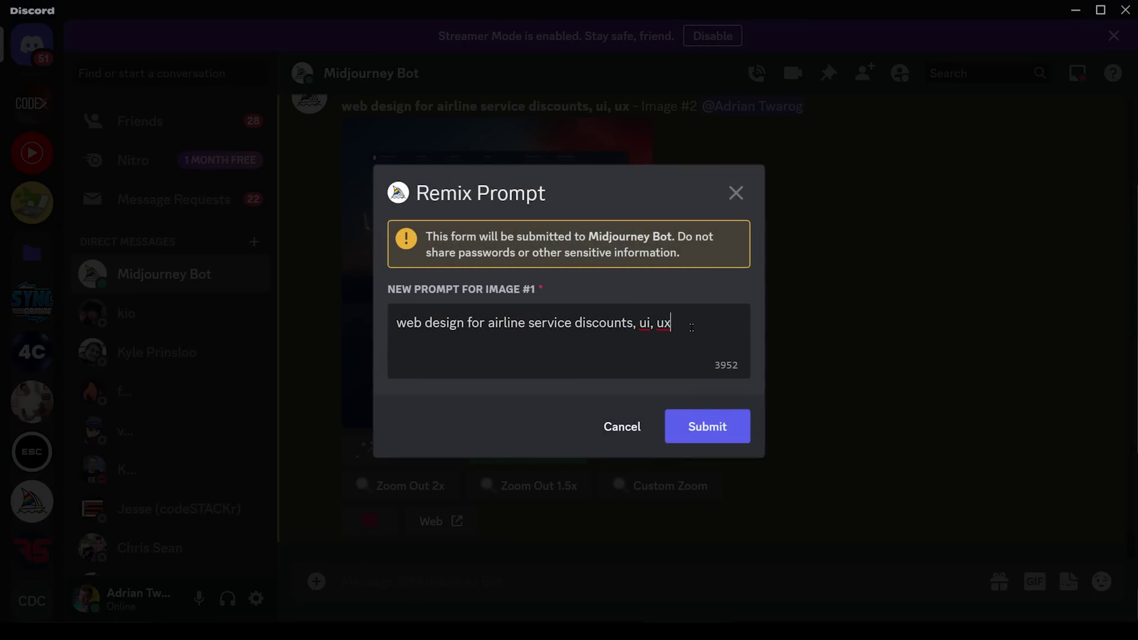
{"action": "type", "text": ", rain"}
{"action": "key", "text": "BackSpace"}
{"action": "key", "text": "BackSpace"}
{"action": "key", "text": "BackSpace"}
{"action": "key", "text": "BackSpace"}
{"action": "type", "text": "nightsky"}
{"action": "left_click", "coordinate": [432, 342]}
{"action": "left_click", "coordinate": [456, 344]}
{"action": "type", "text": "with stars"}
{"action": "left_click", "coordinate": [713, 427]}
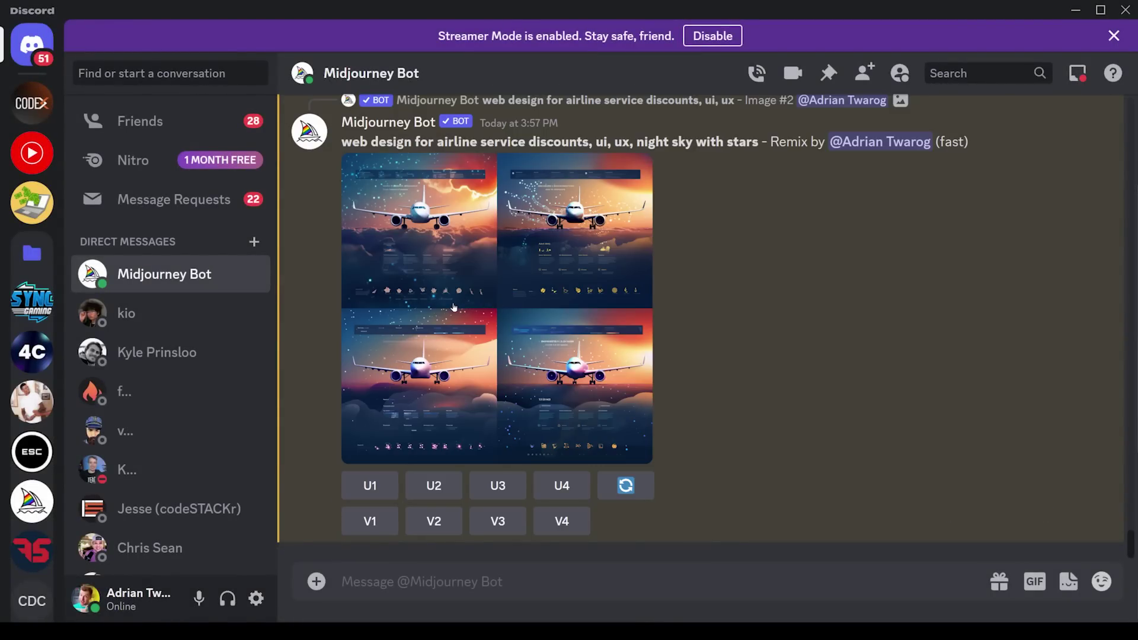
Preview the new night-sky grid, then upscale its third image (U3).
{"action": "left_click", "coordinate": [455, 305]}
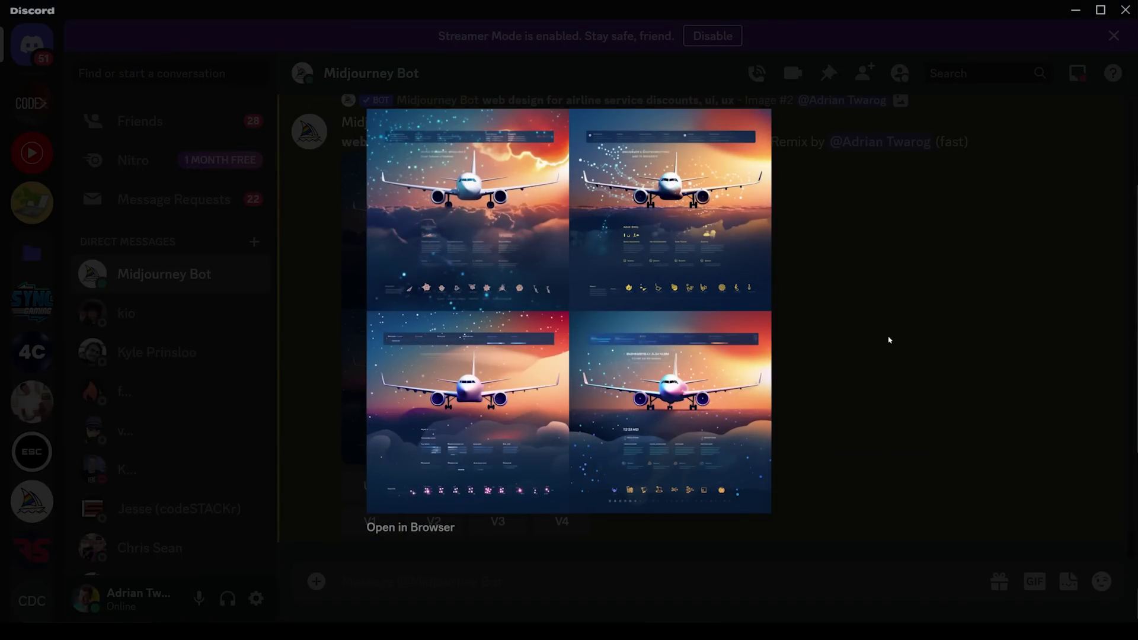
{"action": "left_click", "coordinate": [897, 373]}
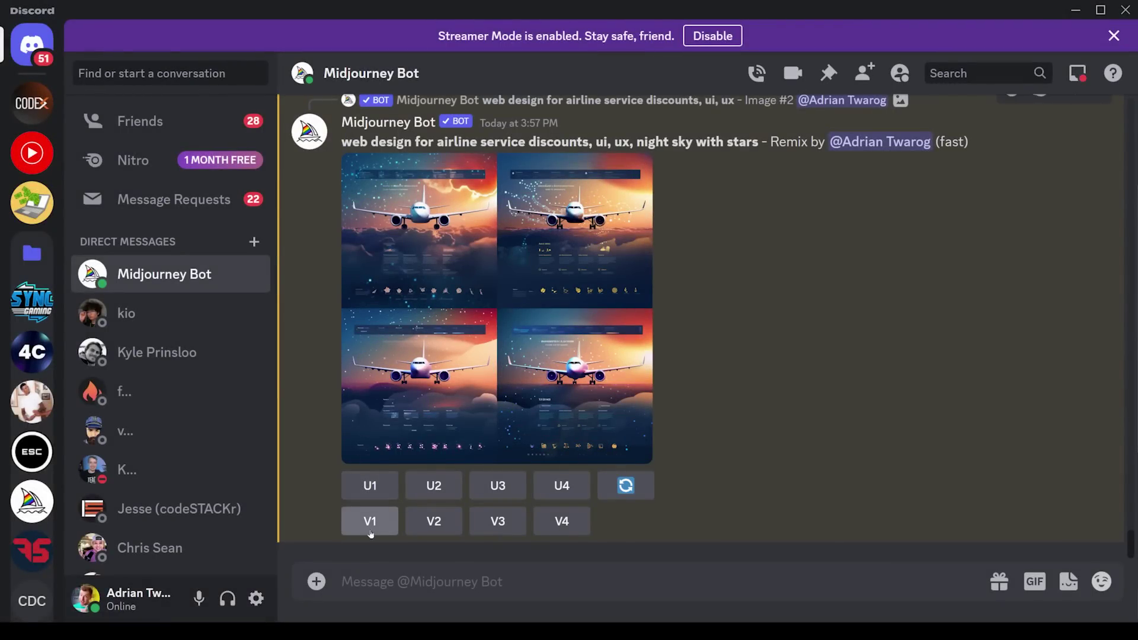
{"action": "left_click", "coordinate": [490, 491]}
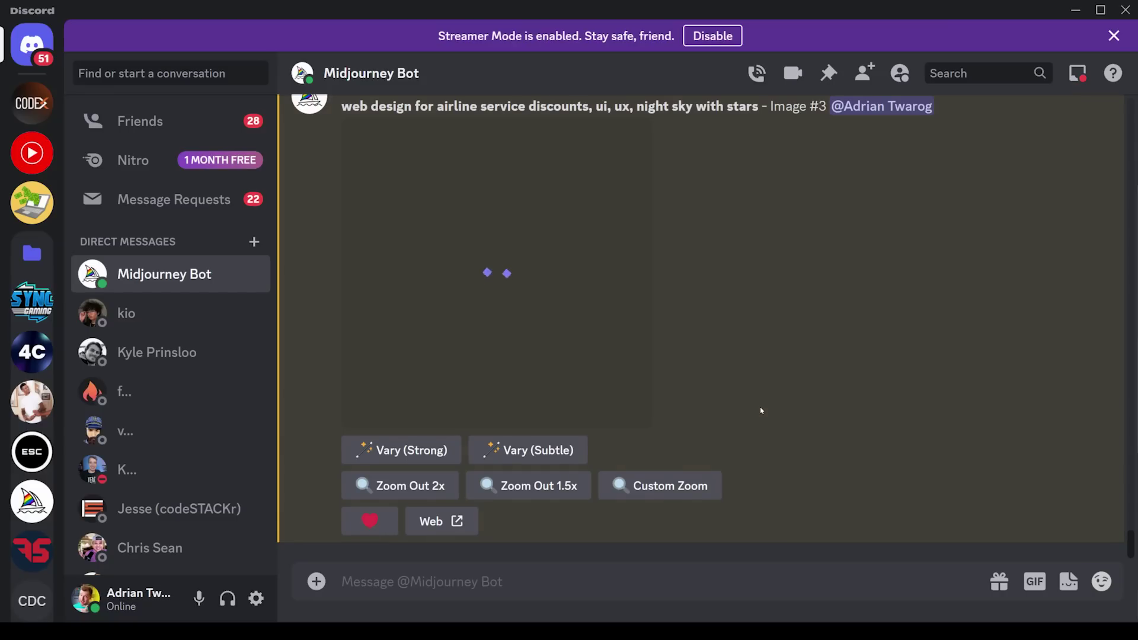
Zoom the upscaled Image #3 out 2x to get a new four-image grid.
{"action": "scroll", "coordinate": [749, 400], "scroll_direction": "up", "scroll_amount": 1}
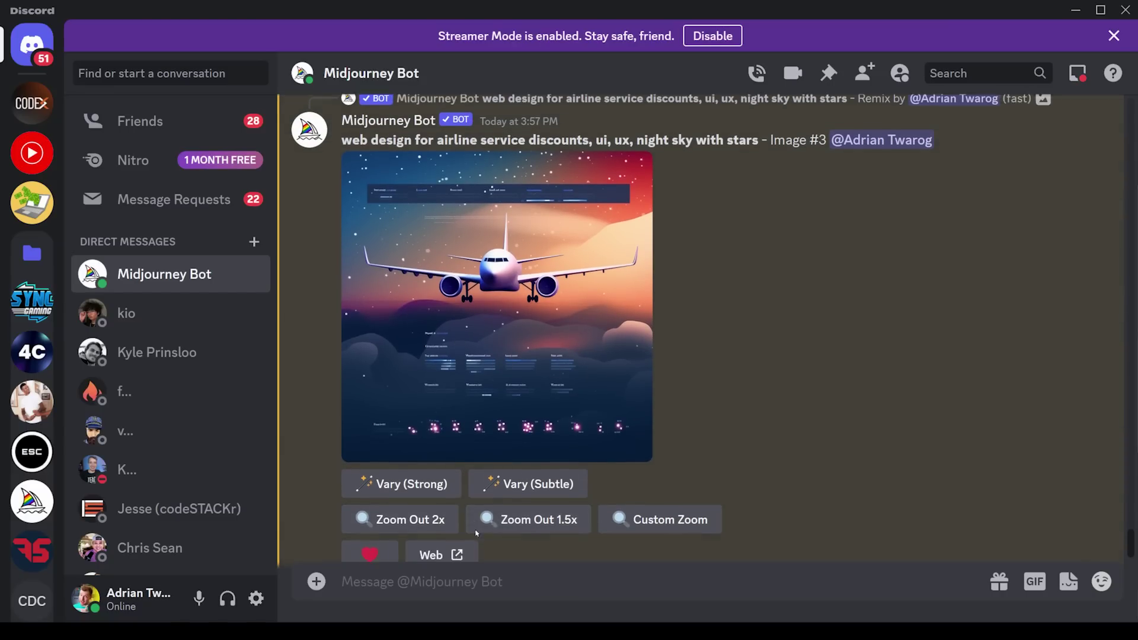
{"action": "scroll", "coordinate": [542, 529], "scroll_direction": "down", "scroll_amount": 1}
{"action": "left_click", "coordinate": [403, 486]}
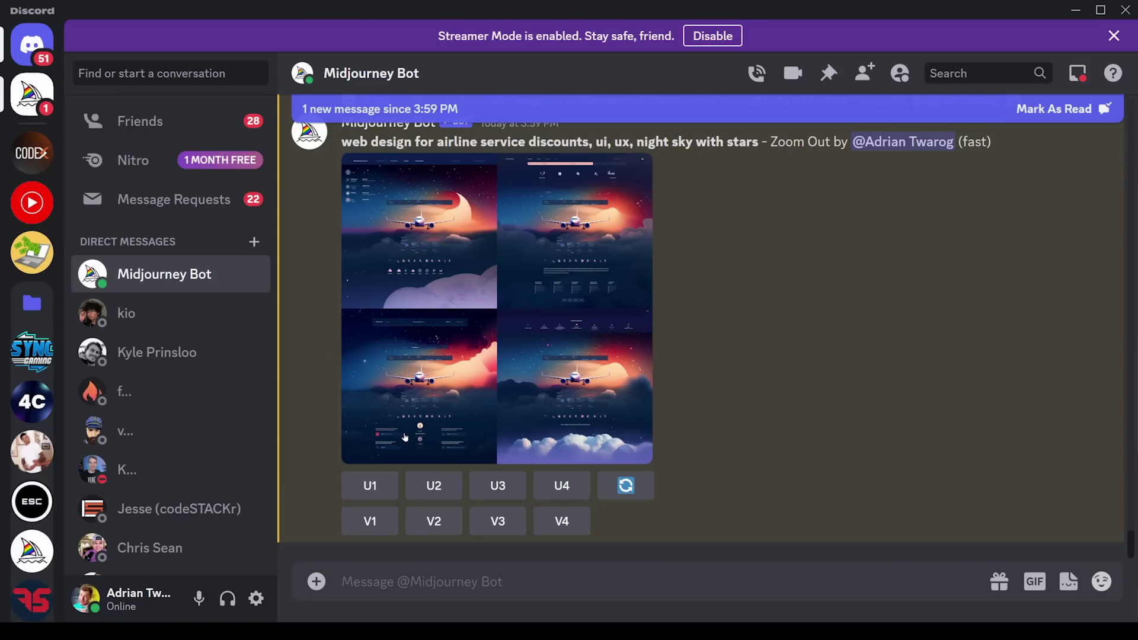
Upscale the fourth zoomed-out night-sky design (U4).
{"action": "left_click", "coordinate": [560, 485]}
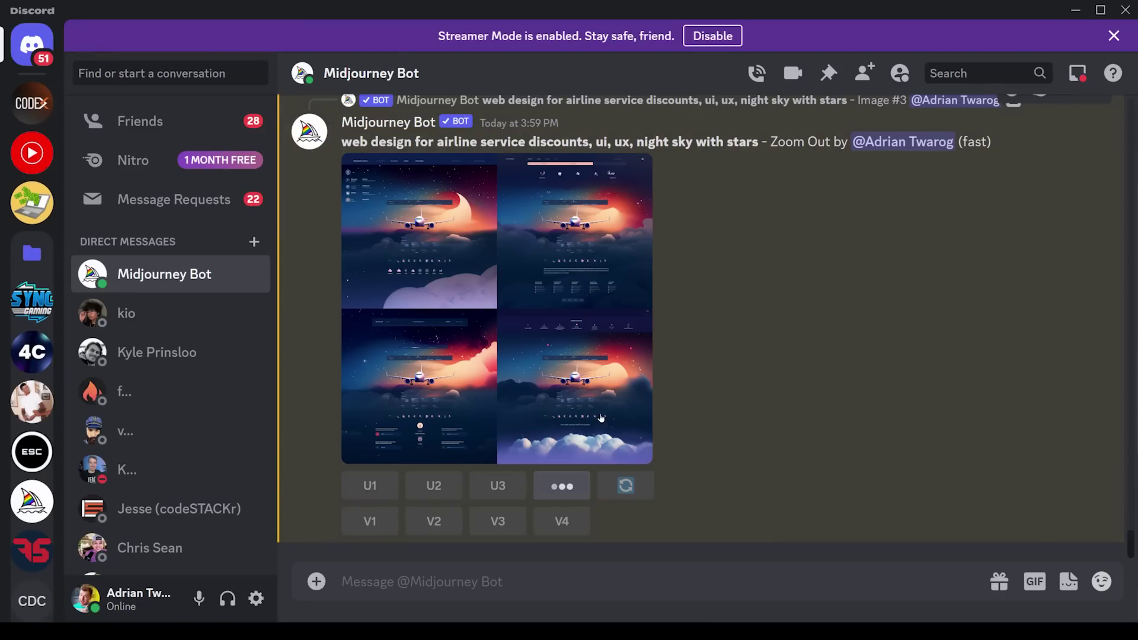
{"action": "left_click_drag", "start_coordinate": [658, 304], "coordinate": [823, 291]}
{"action": "mouse_move", "coordinate": [690, 283]}
{"action": "left_mouse_down"}
{"action": "mouse_move", "coordinate": [675, 293]}
{"action": "mouse_move", "coordinate": [750, 321]}
{"action": "left_mouse_up"}
{"action": "key", "text": "Escape"}
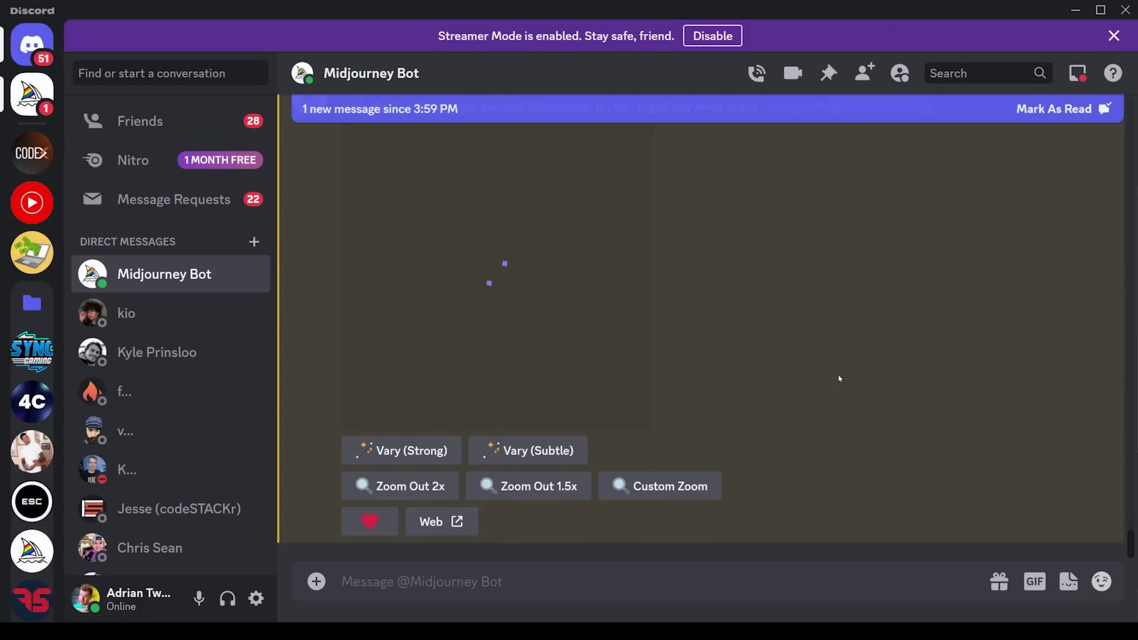
Open the upscaled design full size in a Chrome tab and examine it.
{"action": "left_click", "coordinate": [651, 349]}
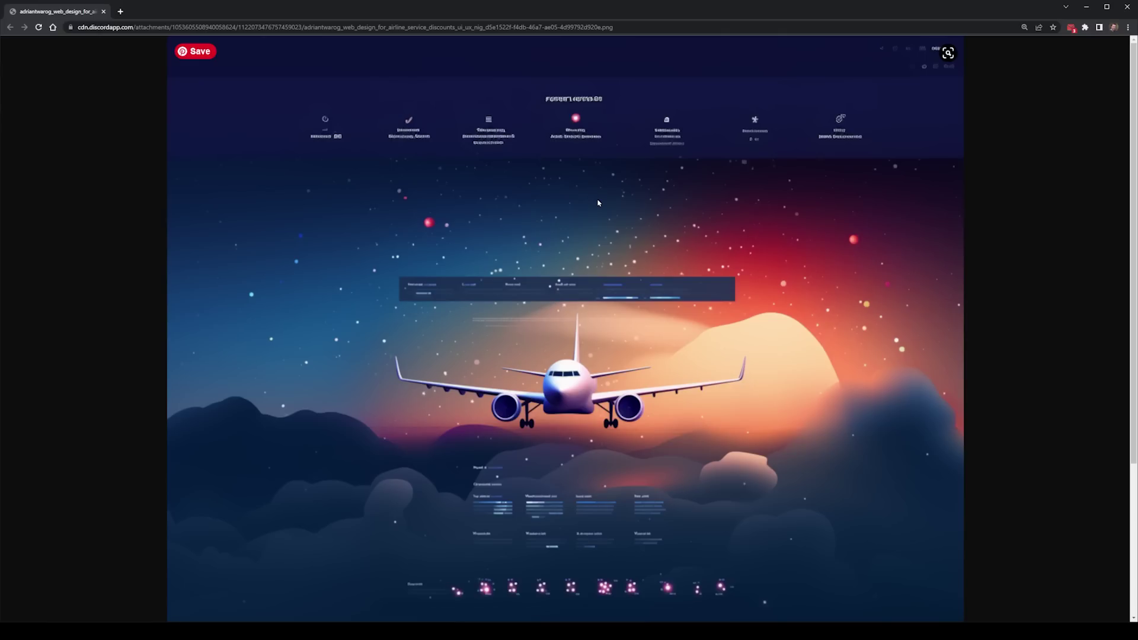
{"action": "key", "text": "ctrl+2"}
{"action": "left_click_drag", "start_coordinate": [685, 60], "coordinate": [875, 58]}
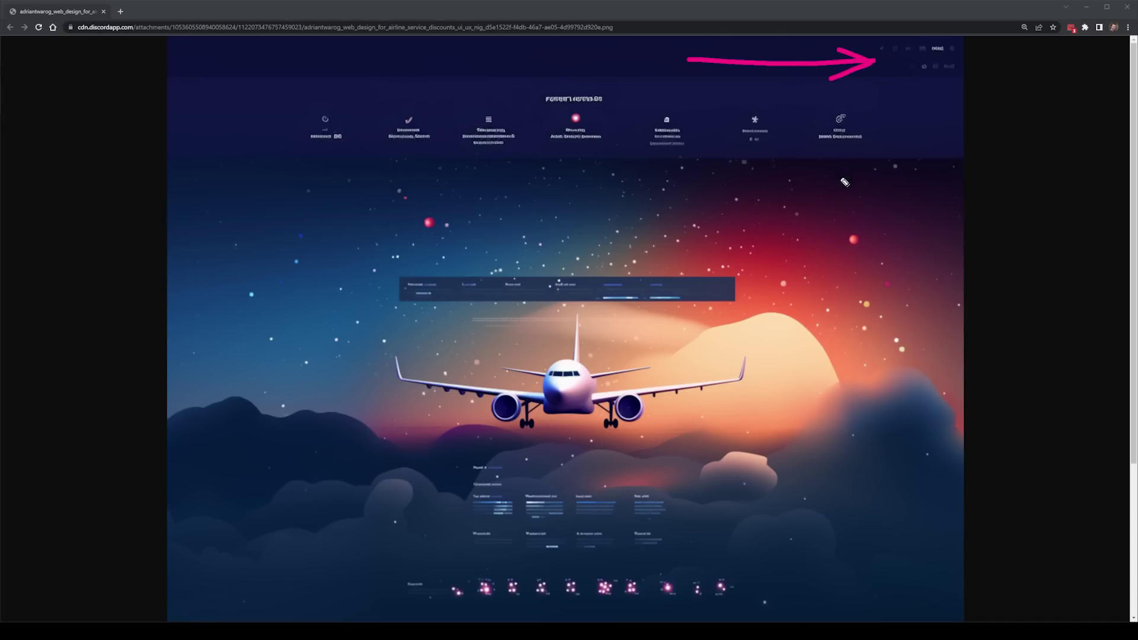
{"action": "key", "text": "e"}
{"action": "mouse_move", "coordinate": [193, 75]}
{"action": "left_mouse_down"}
{"action": "mouse_move", "coordinate": [444, 170]}
{"action": "mouse_move", "coordinate": [736, 83]}
{"action": "mouse_move", "coordinate": [283, 95]}
{"action": "left_mouse_up"}
{"action": "key", "text": "e"}
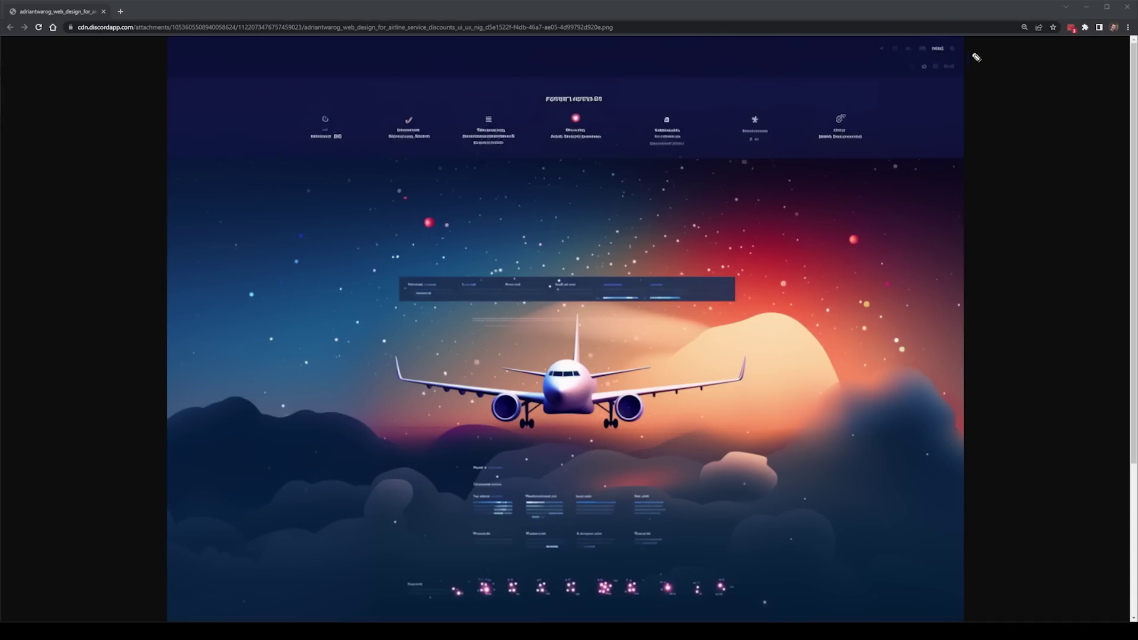
{"action": "left_click_drag", "start_coordinate": [771, 474], "coordinate": [681, 508]}
{"action": "mouse_move", "coordinate": [692, 477]}
{"action": "left_mouse_down"}
{"action": "mouse_move", "coordinate": [735, 508]}
{"action": "mouse_move", "coordinate": [718, 562]}
{"action": "mouse_move", "coordinate": [806, 560]}
{"action": "left_mouse_up"}
{"action": "key", "text": "Escape"}
{"action": "scroll", "coordinate": [313, 422], "scroll_direction": "down", "scroll_amount": 4}
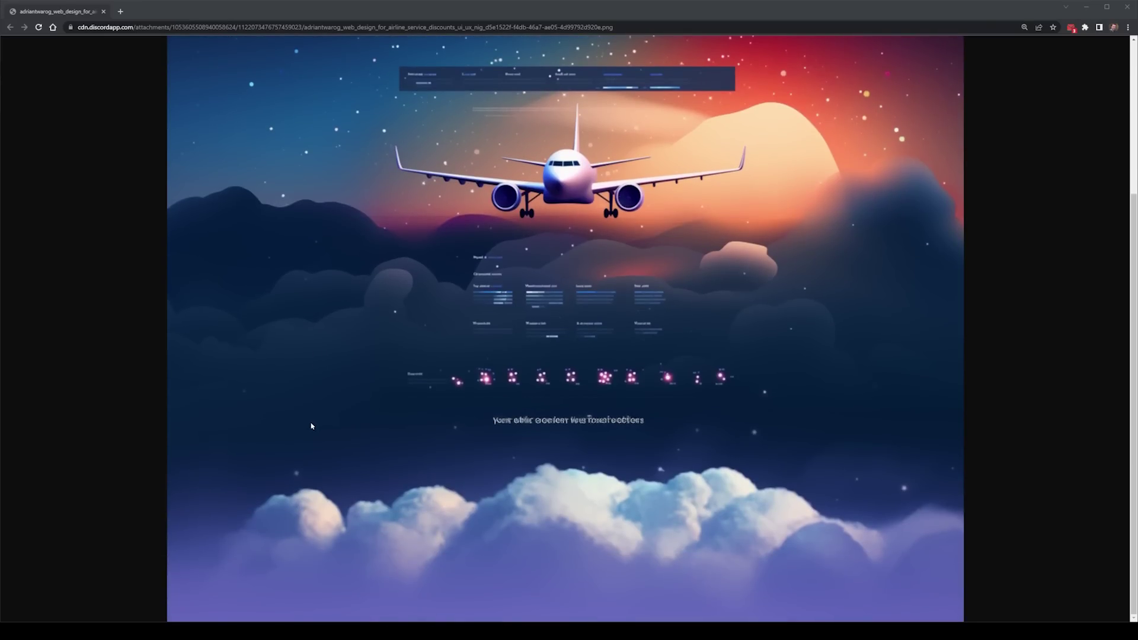
{"action": "mouse_move", "coordinate": [203, 345]}
{"action": "left_mouse_down"}
{"action": "mouse_move", "coordinate": [290, 385]}
{"action": "mouse_move", "coordinate": [393, 480]}
{"action": "left_mouse_up"}
{"action": "left_click_drag", "start_coordinate": [321, 453], "coordinate": [393, 480]}
{"action": "left_click_drag", "start_coordinate": [357, 396], "coordinate": [377, 462]}
{"action": "key", "text": "Escape"}
Keep examining the full-size design, tracing over its corners and edges.
{"action": "scroll", "coordinate": [581, 538], "scroll_direction": "up", "scroll_amount": 4}
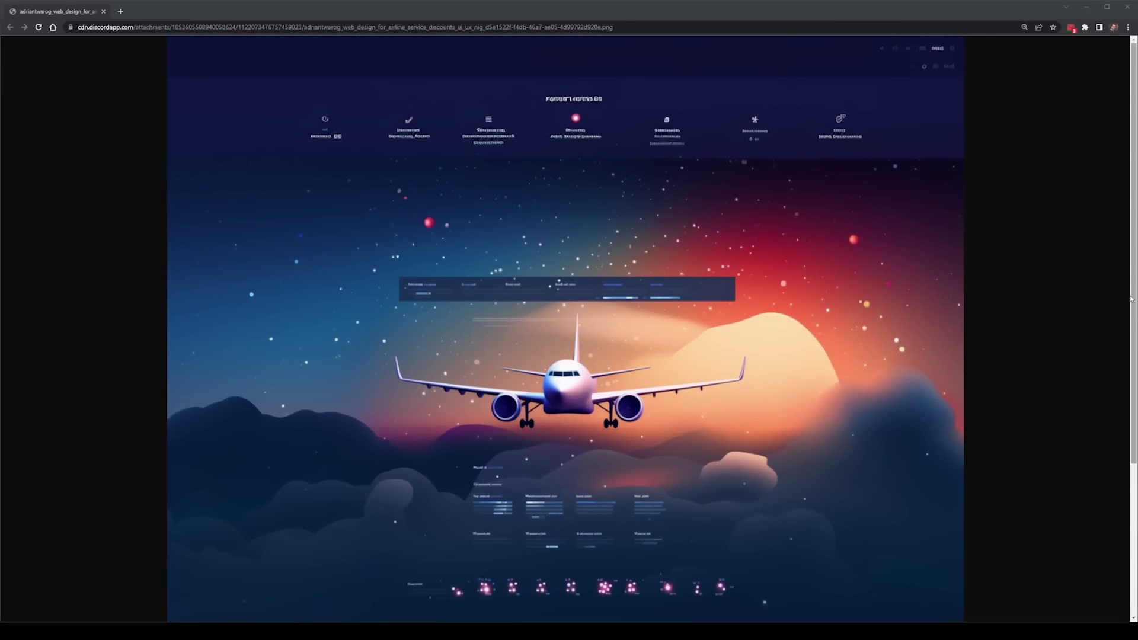
{"action": "scroll", "coordinate": [1129, 336], "scroll_direction": "down", "scroll_amount": 1}
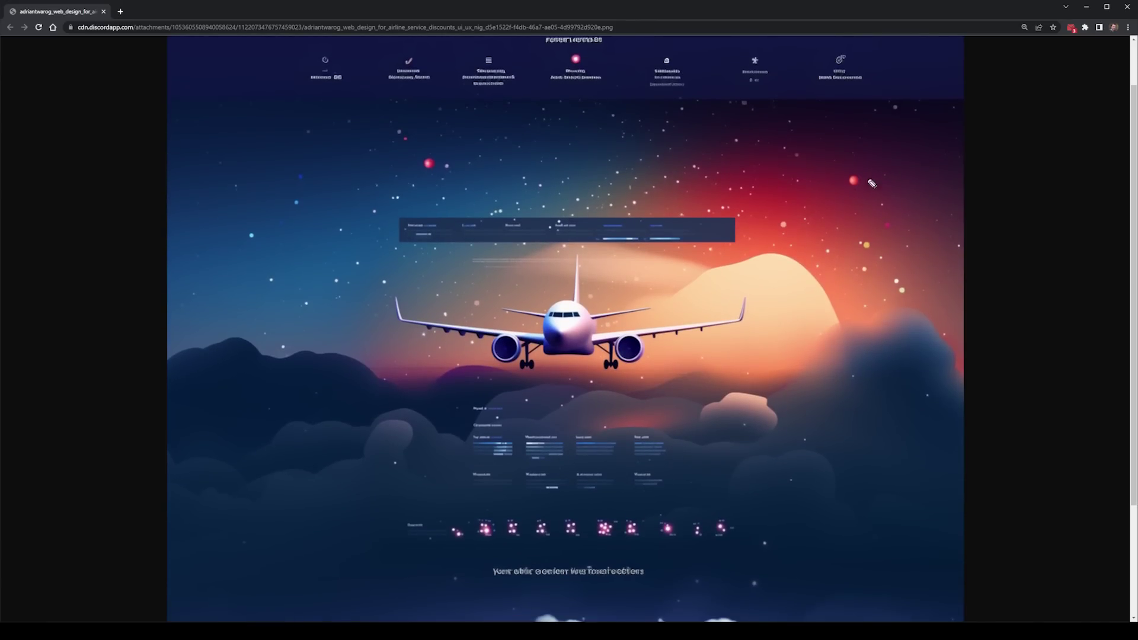
{"action": "mouse_move", "coordinate": [843, 193]}
{"action": "left_mouse_down"}
{"action": "mouse_move", "coordinate": [975, 92]}
{"action": "mouse_move", "coordinate": [959, 85]}
{"action": "mouse_move", "coordinate": [1009, 72]}
{"action": "left_mouse_up"}
{"action": "left_click_drag", "start_coordinate": [975, 69], "coordinate": [1009, 73]}
{"action": "left_click_drag", "start_coordinate": [1009, 75], "coordinate": [963, 117]}
{"action": "mouse_move", "coordinate": [330, 198]}
{"action": "left_mouse_down"}
{"action": "mouse_move", "coordinate": [179, 50]}
{"action": "mouse_move", "coordinate": [188, 83]}
{"action": "left_mouse_up"}
{"action": "left_click_drag", "start_coordinate": [178, 43], "coordinate": [259, 55]}
{"action": "left_click_drag", "start_coordinate": [354, 496], "coordinate": [211, 607]}
{"action": "left_click_drag", "start_coordinate": [234, 566], "coordinate": [211, 609]}
{"action": "left_click_drag", "start_coordinate": [211, 609], "coordinate": [285, 591]}
{"action": "left_click_drag", "start_coordinate": [788, 481], "coordinate": [957, 600]}
{"action": "left_click_drag", "start_coordinate": [903, 555], "coordinate": [960, 601]}
{"action": "left_click_drag", "start_coordinate": [963, 605], "coordinate": [873, 592]}
{"action": "mouse_move", "coordinate": [980, 308]}
{"action": "left_mouse_down"}
{"action": "mouse_move", "coordinate": [1012, 264]}
{"action": "mouse_move", "coordinate": [1030, 347]}
{"action": "left_mouse_up"}
{"action": "left_click_drag", "start_coordinate": [1012, 385], "coordinate": [1038, 391]}
{"action": "mouse_move", "coordinate": [30, 251]}
{"action": "left_mouse_down"}
{"action": "mouse_move", "coordinate": [127, 243]}
{"action": "mouse_move", "coordinate": [86, 303]}
{"action": "left_mouse_up"}
{"action": "left_click_drag", "start_coordinate": [72, 345], "coordinate": [78, 360]}
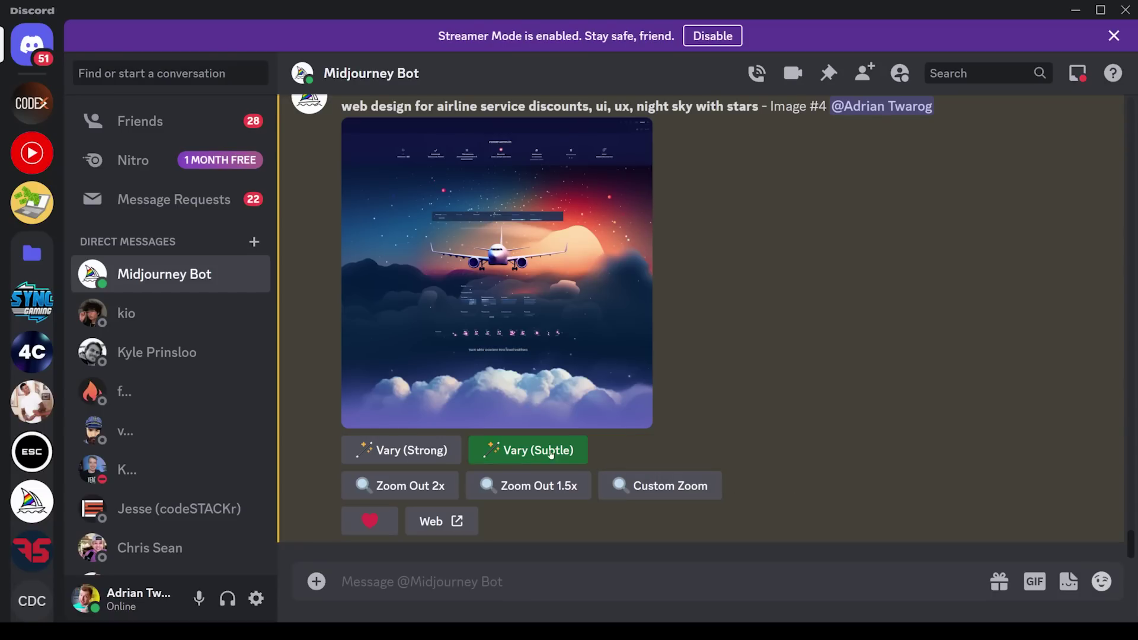
Subtly vary the upscaled design with the prompt trimmed to 'airline night sky with stars'.
{"action": "left_click", "coordinate": [550, 453]}
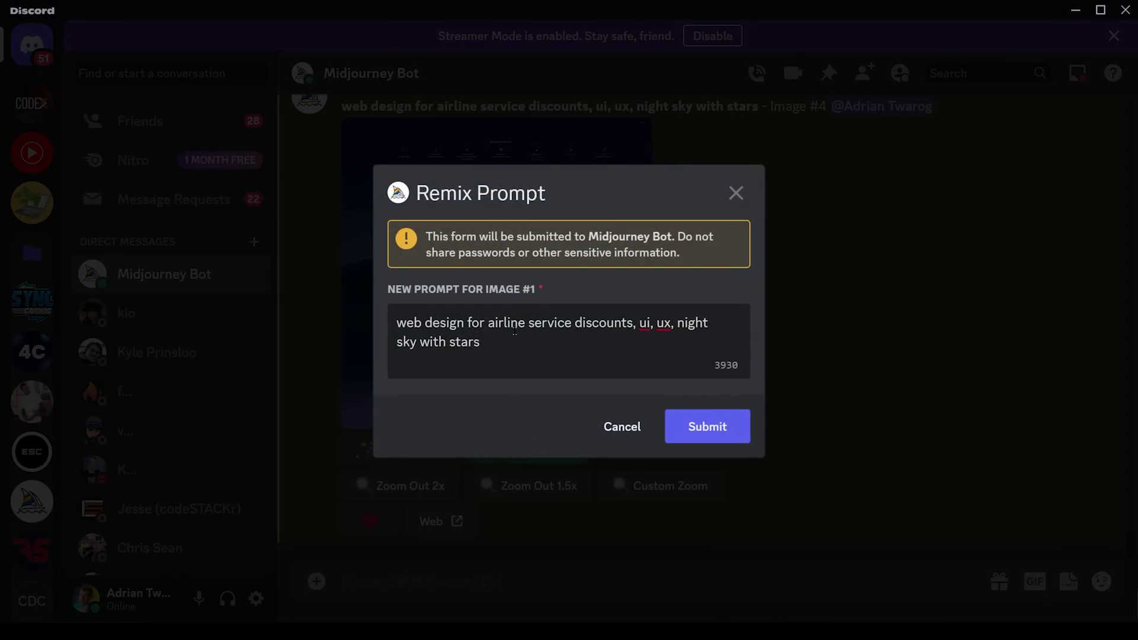
{"action": "left_click_drag", "start_coordinate": [485, 325], "coordinate": [590, 325]}
{"action": "key", "text": "BackSpace"}
{"action": "key", "text": "BackSpace"}
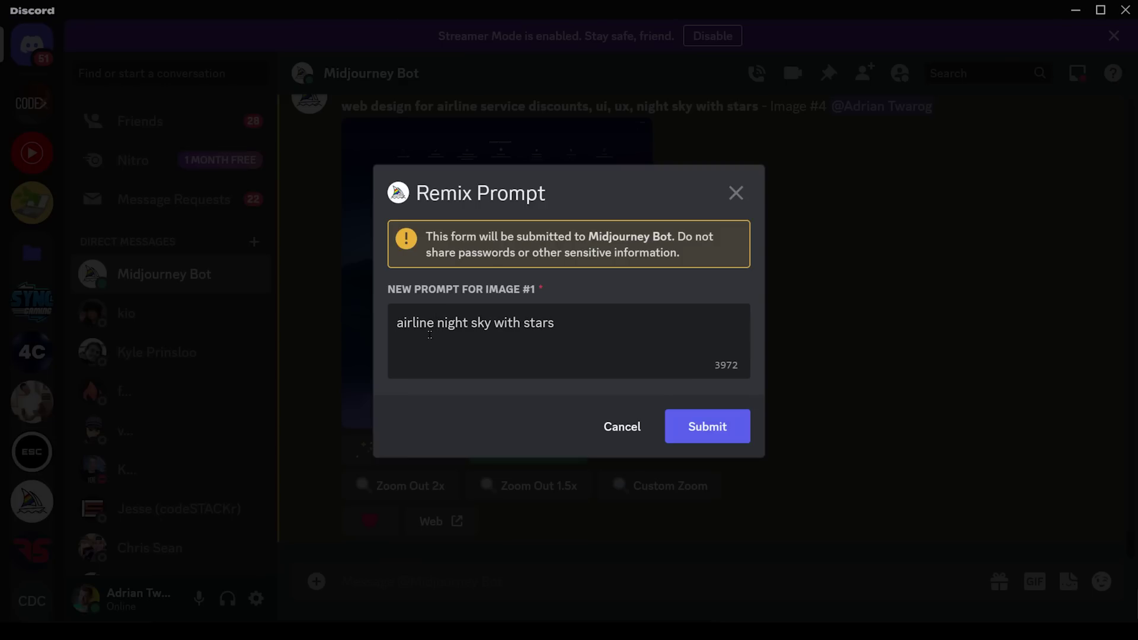
{"action": "left_click", "coordinate": [714, 425]}
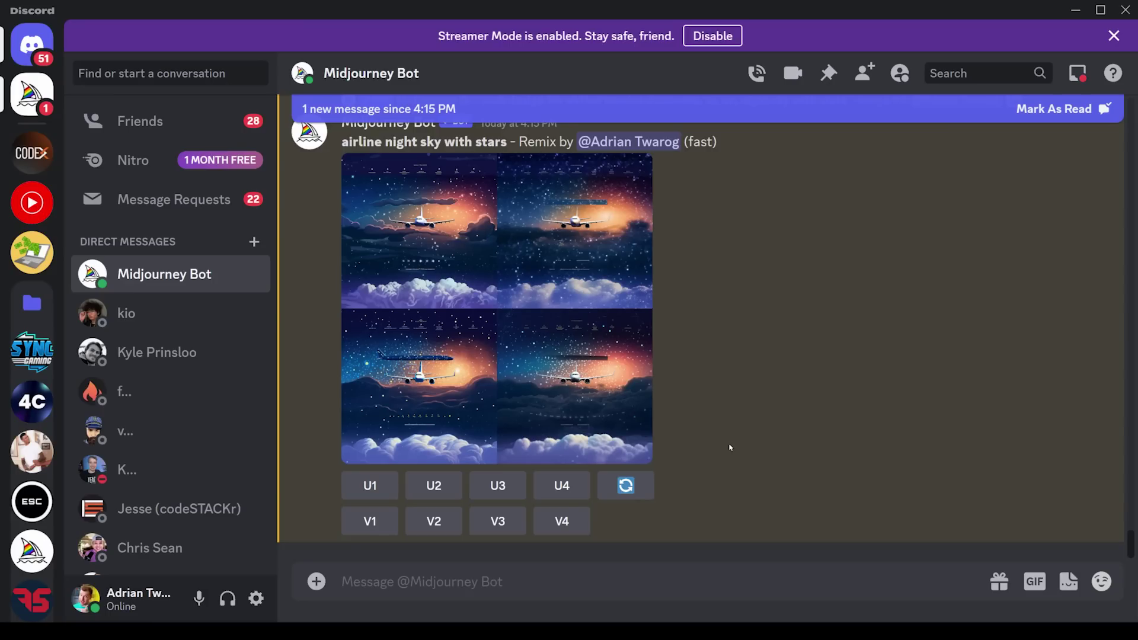
Scroll to the 'airline night sky with stars' grid and open it in the image viewer.
{"action": "scroll", "coordinate": [730, 447], "scroll_direction": "up", "scroll_amount": 1}
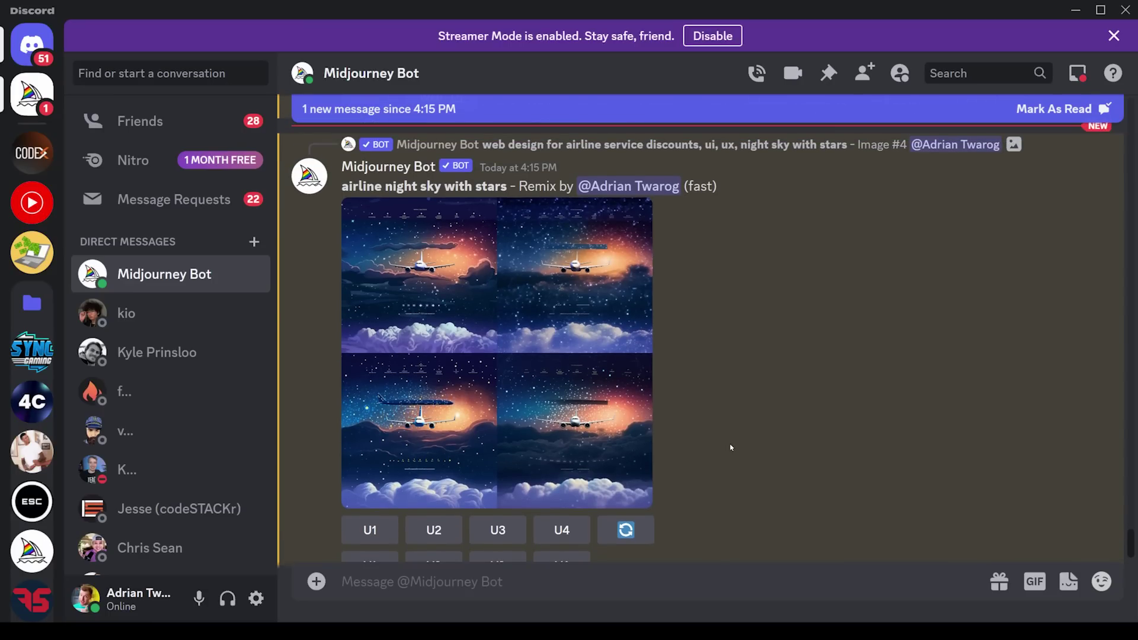
{"action": "left_click_drag", "start_coordinate": [338, 196], "coordinate": [503, 187]}
{"action": "left_click", "coordinate": [534, 310]}
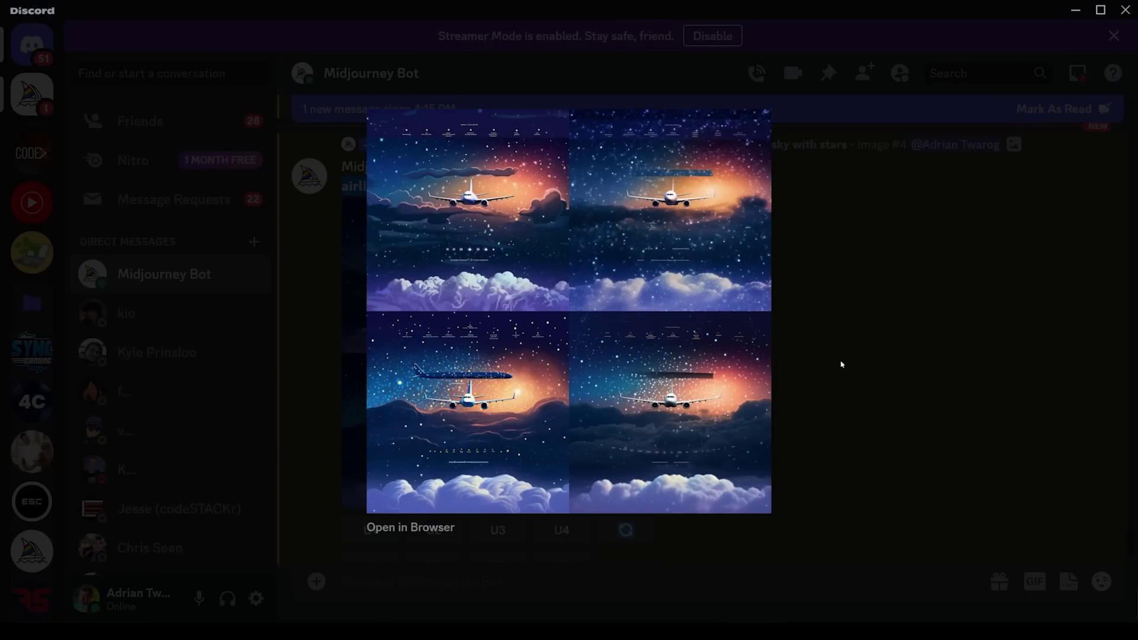
Strongly vary Image #4 with the remix prompt rewritten to 'airline service in the sky'.
{"action": "left_click", "coordinate": [843, 393]}
{"action": "scroll", "coordinate": [731, 391], "scroll_direction": "up", "scroll_amount": 5}
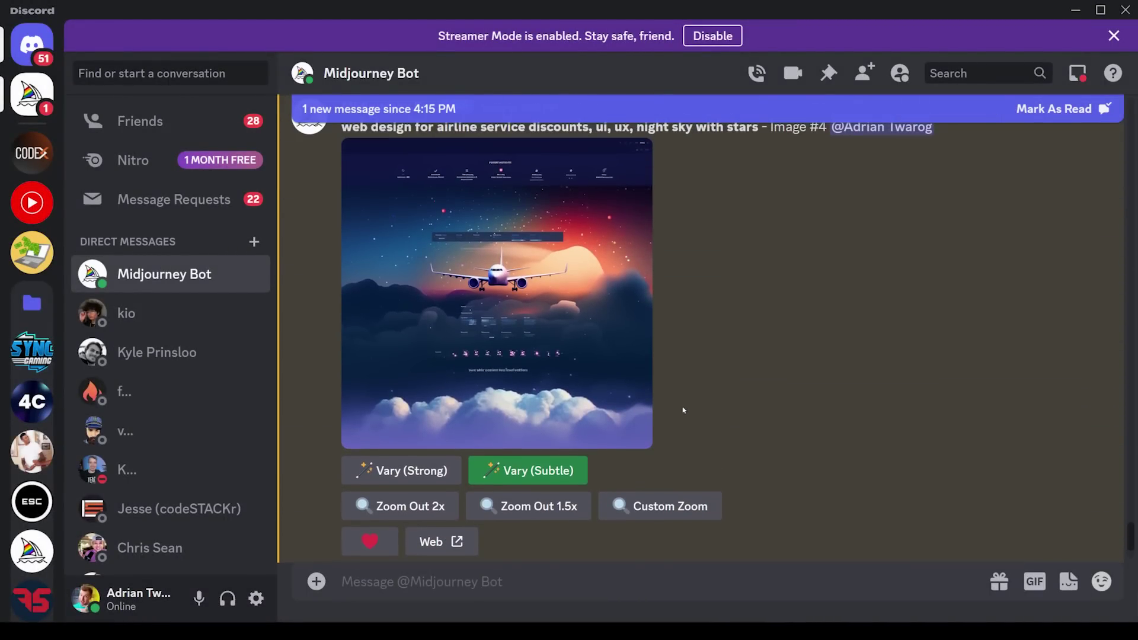
{"action": "left_click", "coordinate": [409, 514]}
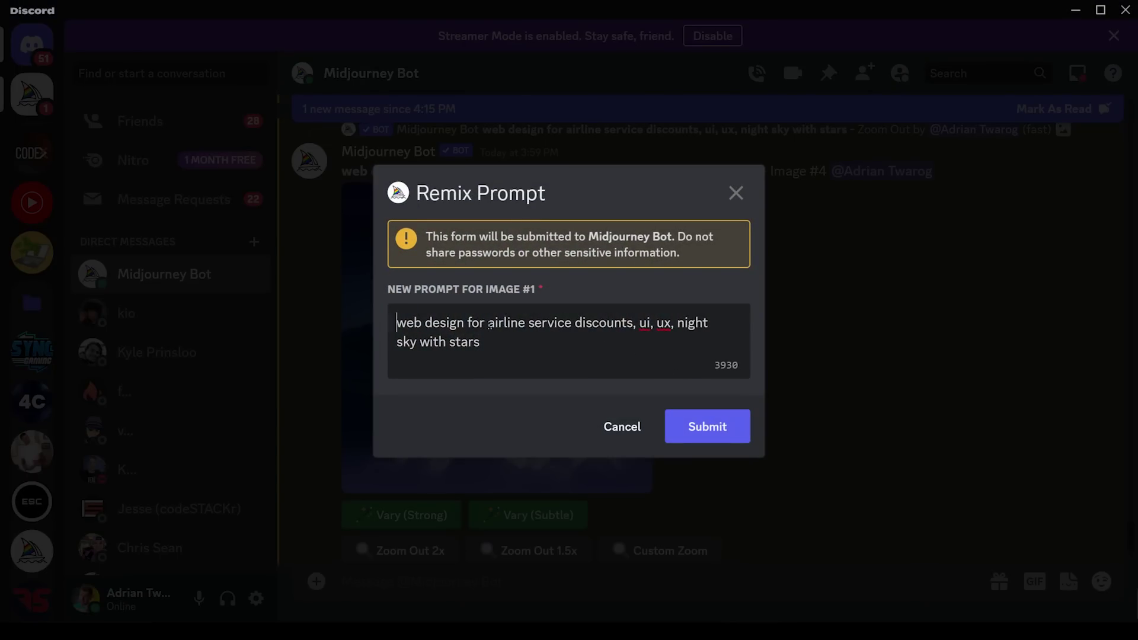
{"action": "key", "text": "shift+Home"}
{"action": "key", "text": "BackSpace"}
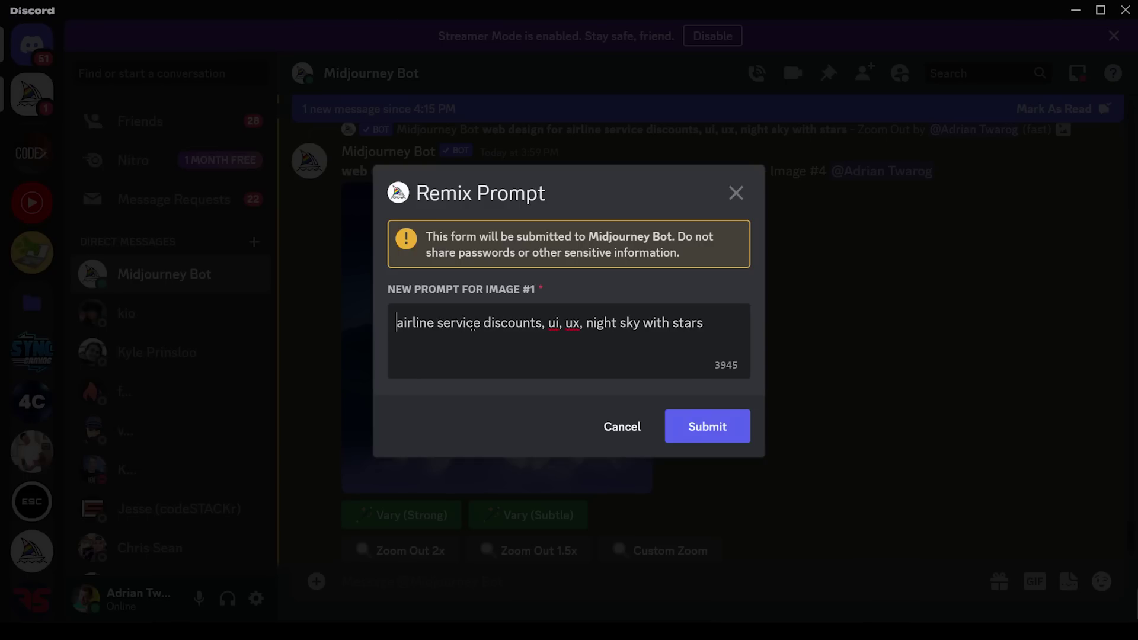
{"action": "left_click_drag", "start_coordinate": [481, 324], "coordinate": [703, 326]}
{"action": "key", "text": "BackSpace"}
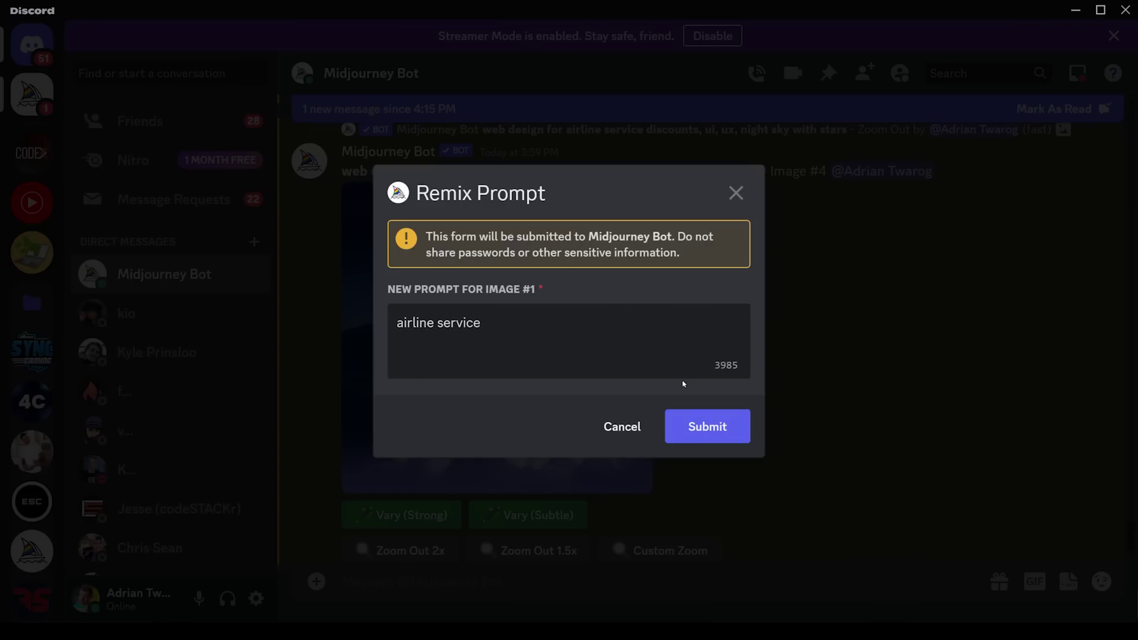
{"action": "type", "text": "in the sky"}
{"action": "left_click", "coordinate": [705, 425]}
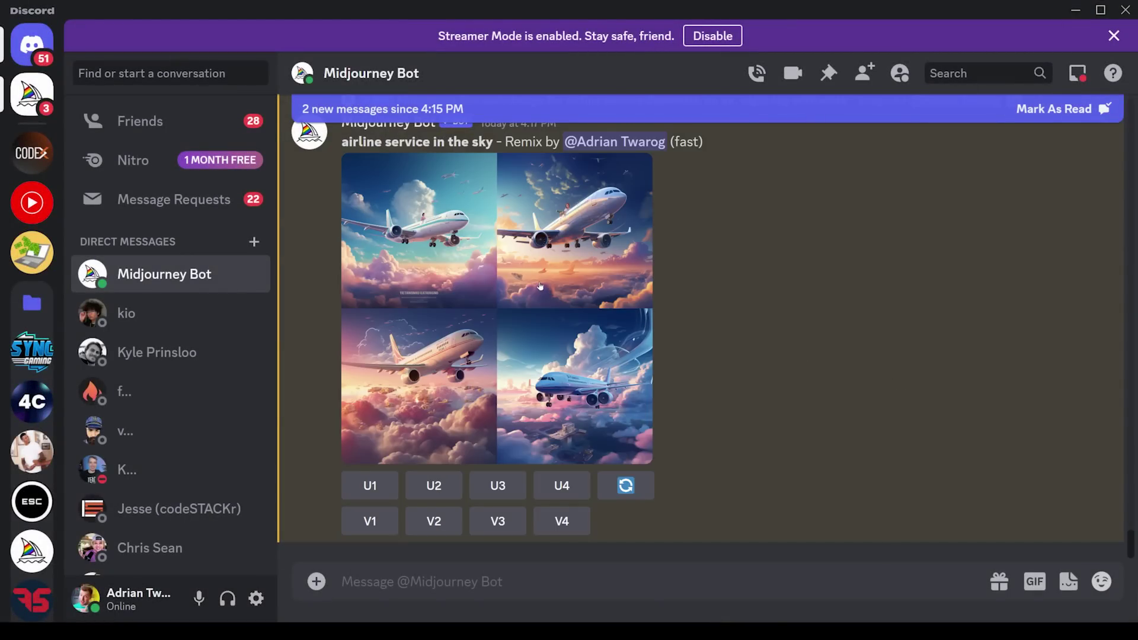
Upscale airliner image 1, zoom it out 2x, then upscale image 2 of the zoomed grid.
{"action": "left_click", "coordinate": [540, 286]}
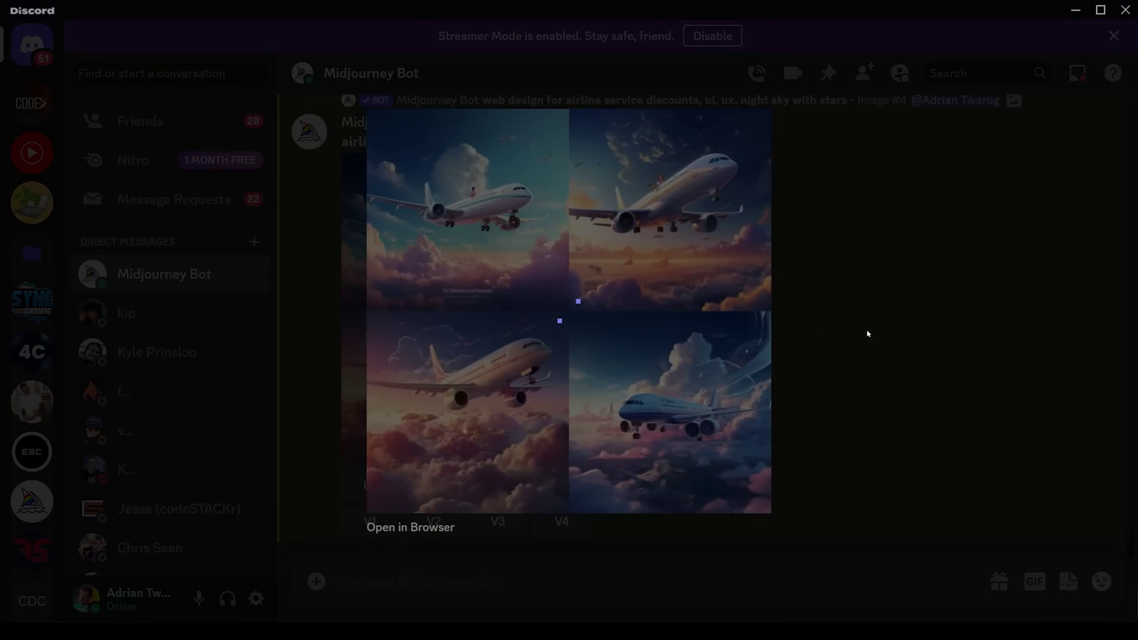
{"action": "left_click", "coordinate": [906, 322]}
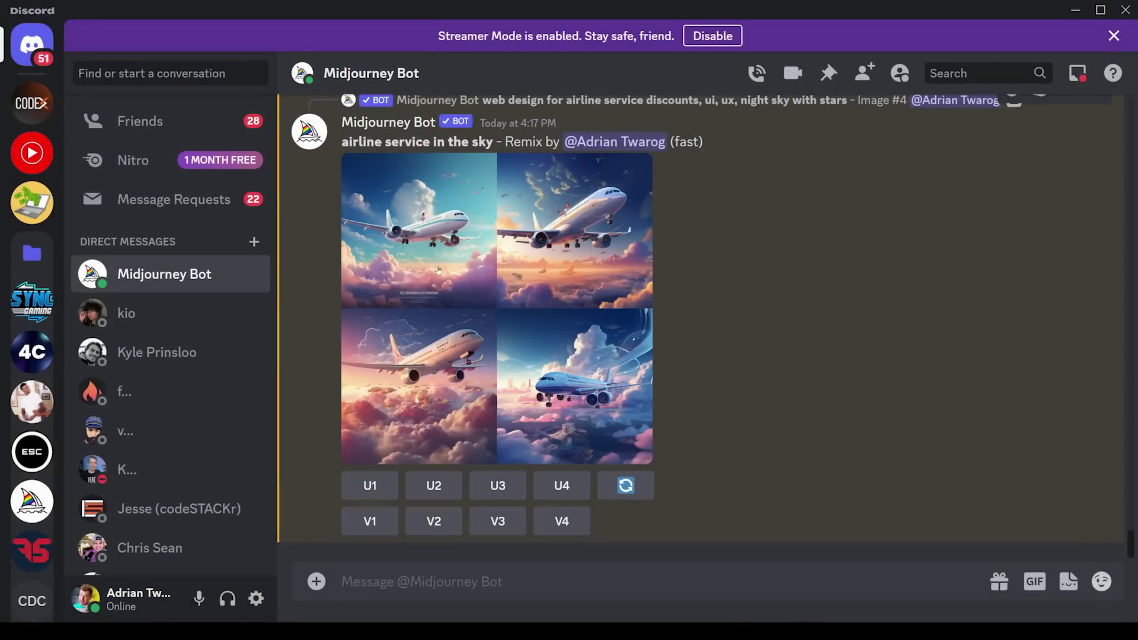
{"action": "left_click", "coordinate": [370, 485]}
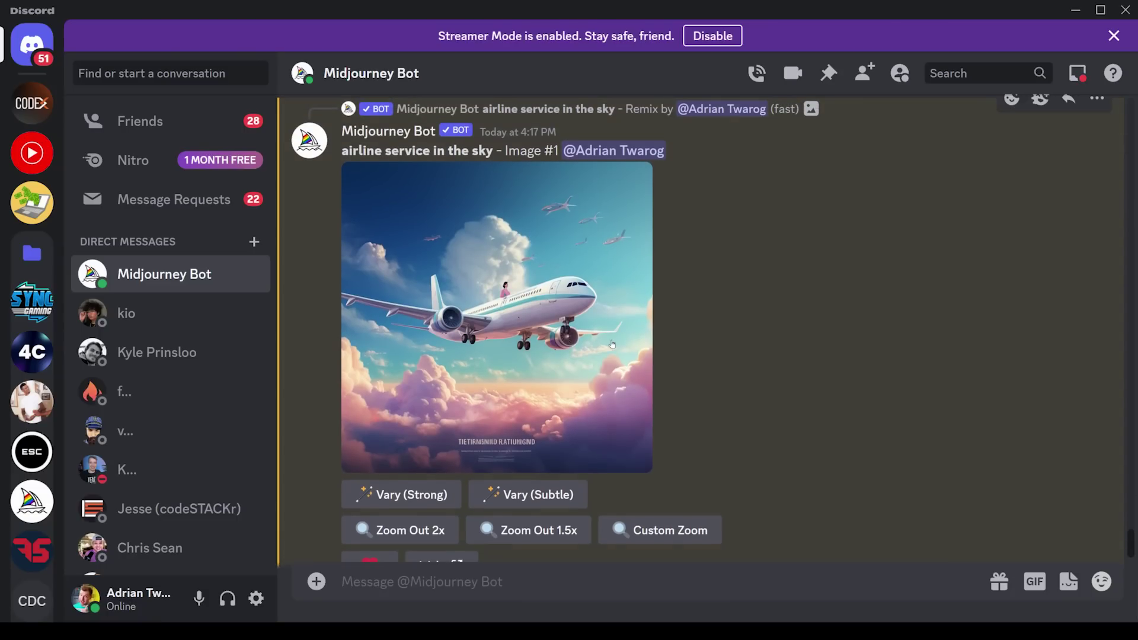
{"action": "left_click", "coordinate": [432, 532]}
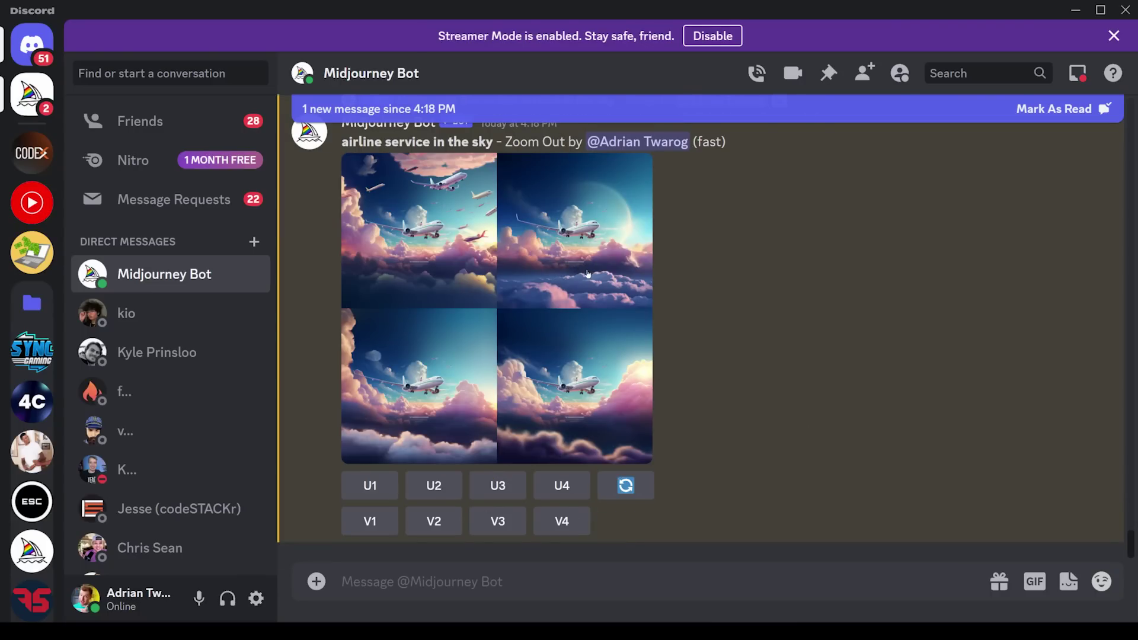
{"action": "left_click", "coordinate": [443, 486]}
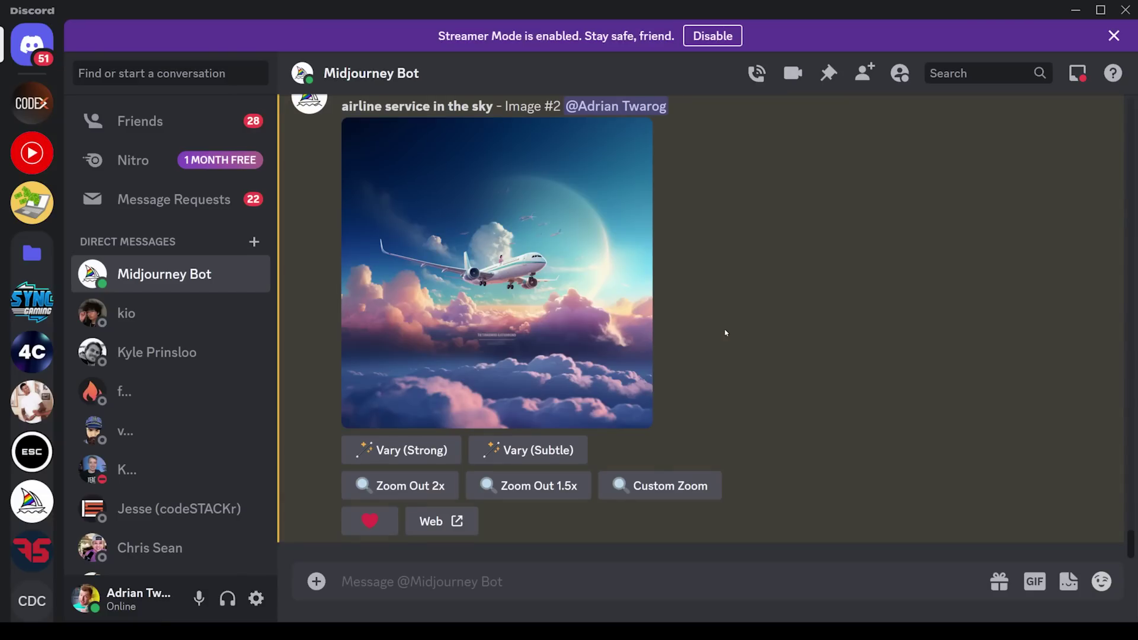
Open the full-size airliner image in Chrome, copy it, and start creating on Editor X.
{"action": "left_click", "coordinate": [462, 355]}
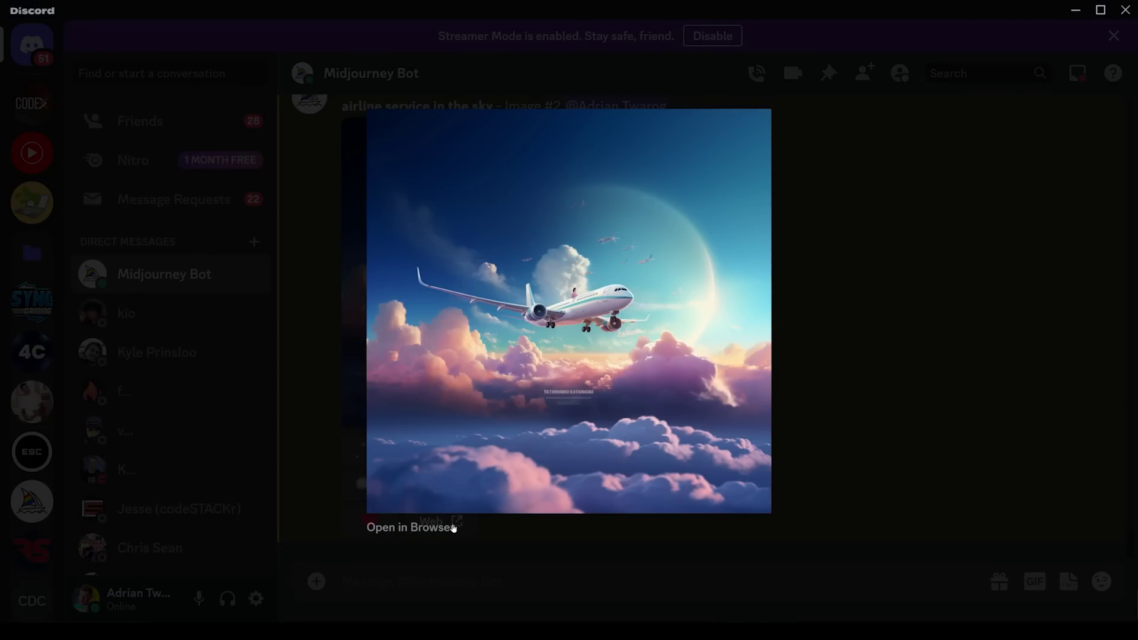
{"action": "left_click", "coordinate": [428, 528]}
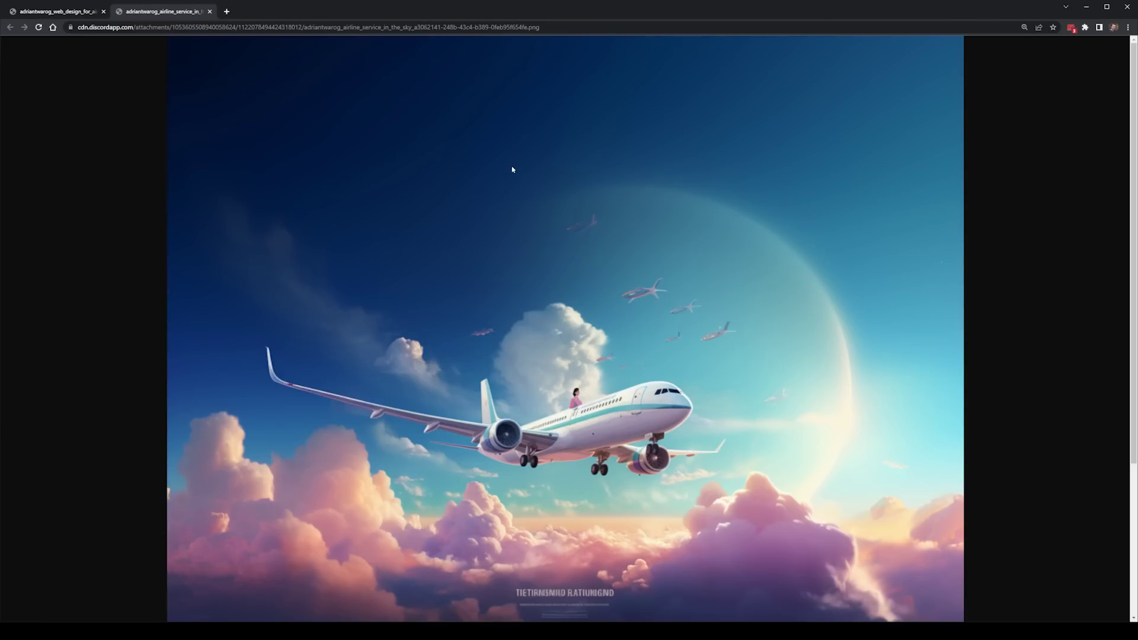
{"action": "scroll", "coordinate": [593, 429], "scroll_direction": "down", "scroll_amount": 4}
{"action": "scroll", "coordinate": [622, 372], "scroll_direction": "up", "scroll_amount": 4}
{"action": "right_click", "coordinate": [623, 325]}
{"action": "left_click", "coordinate": [659, 350]}
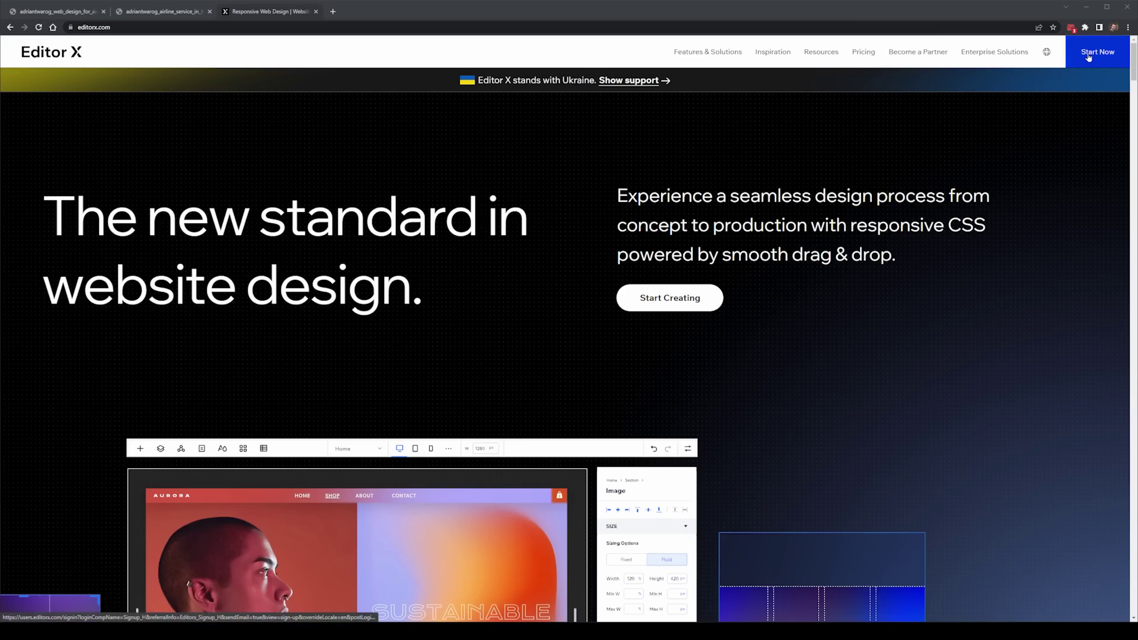
{"action": "left_click", "coordinate": [1089, 54]}
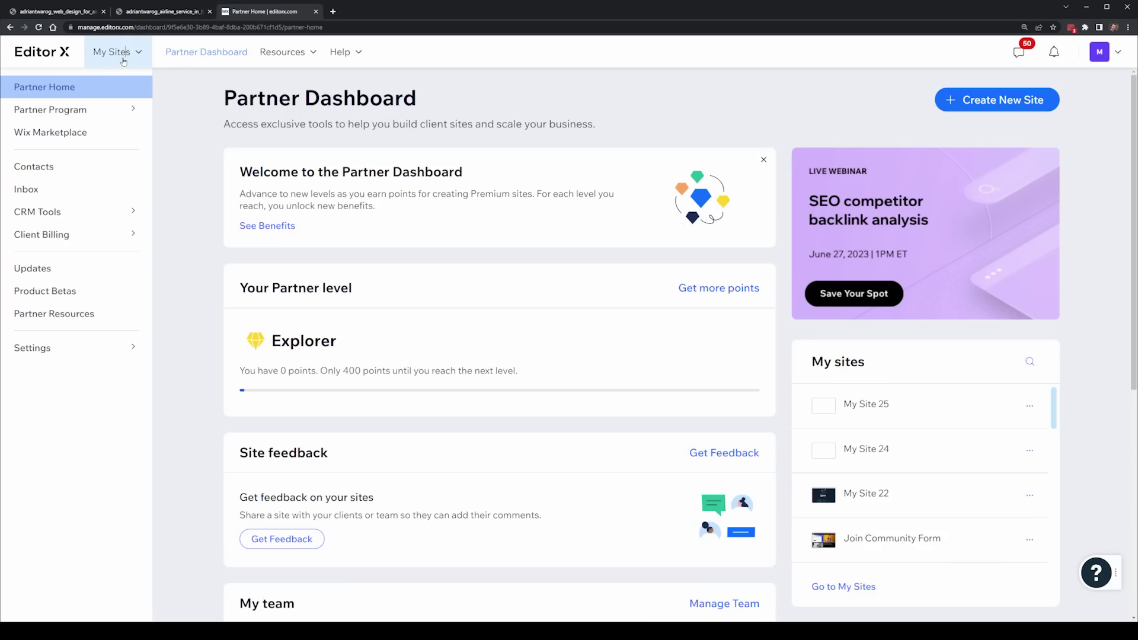
Create a new Editor X site from the Blank Canvas and select its section.
{"action": "left_click", "coordinate": [114, 51]}
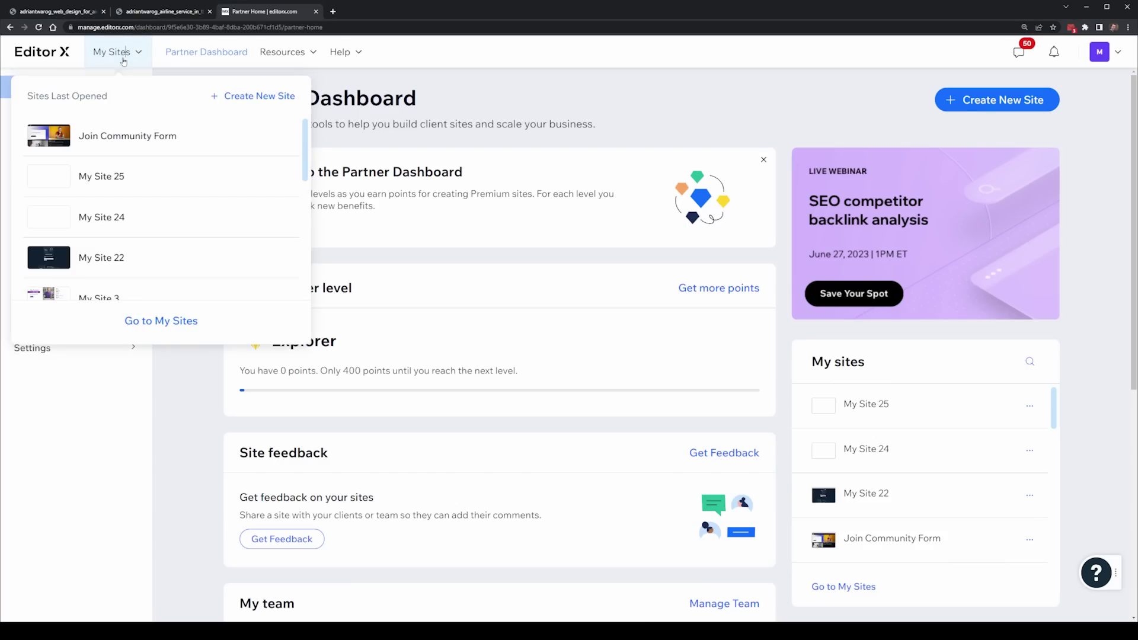
{"action": "left_click", "coordinate": [269, 97]}
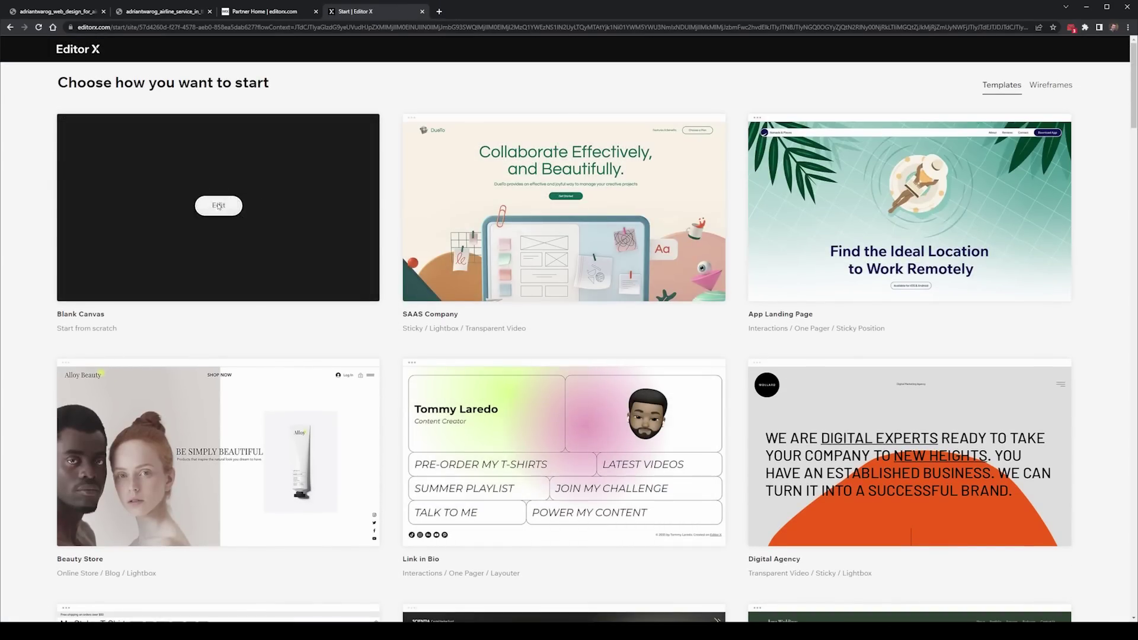
{"action": "left_click", "coordinate": [218, 206]}
{"action": "left_click", "coordinate": [379, 348]}
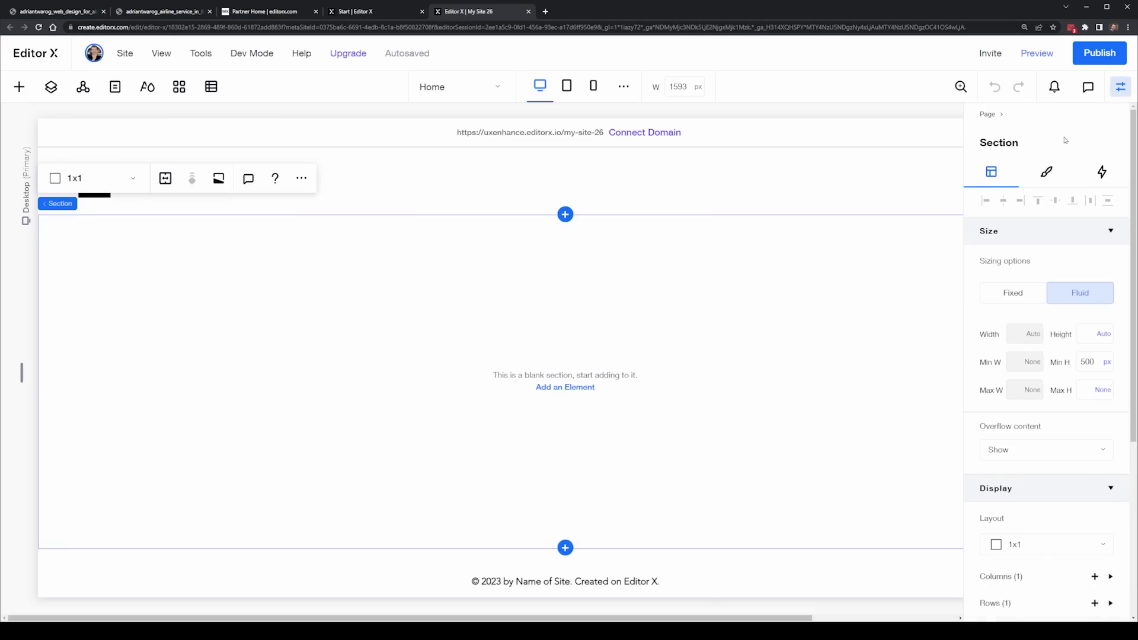
Upload the copied airliner image and apply it as the section background.
{"action": "left_click", "coordinate": [1047, 172]}
{"action": "left_click", "coordinate": [1047, 438]}
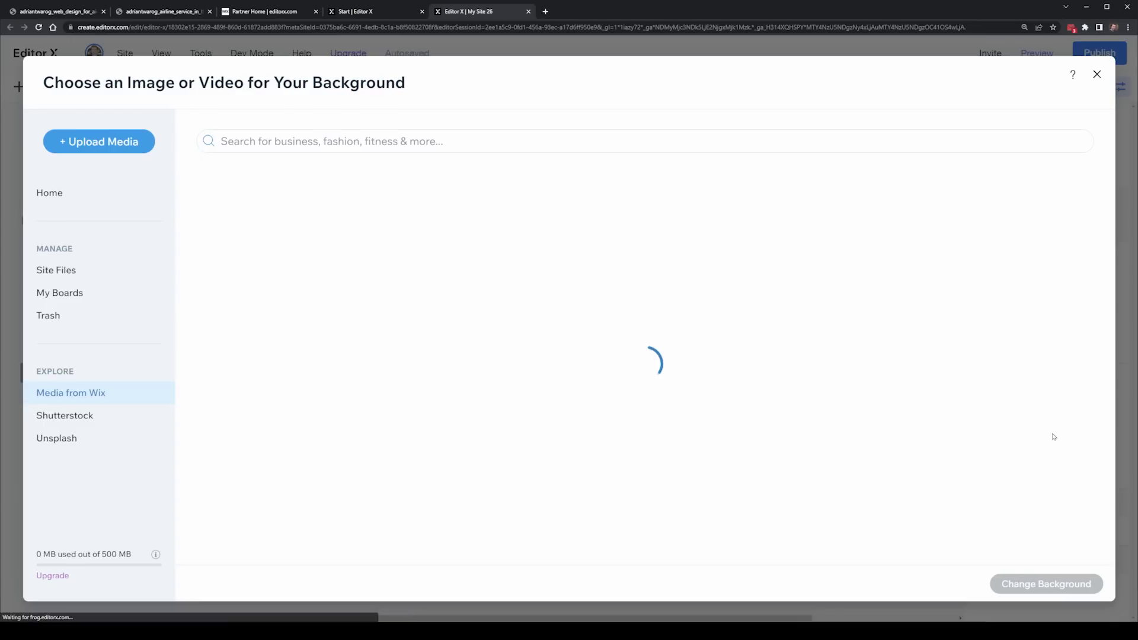
{"action": "left_click", "coordinate": [118, 141]}
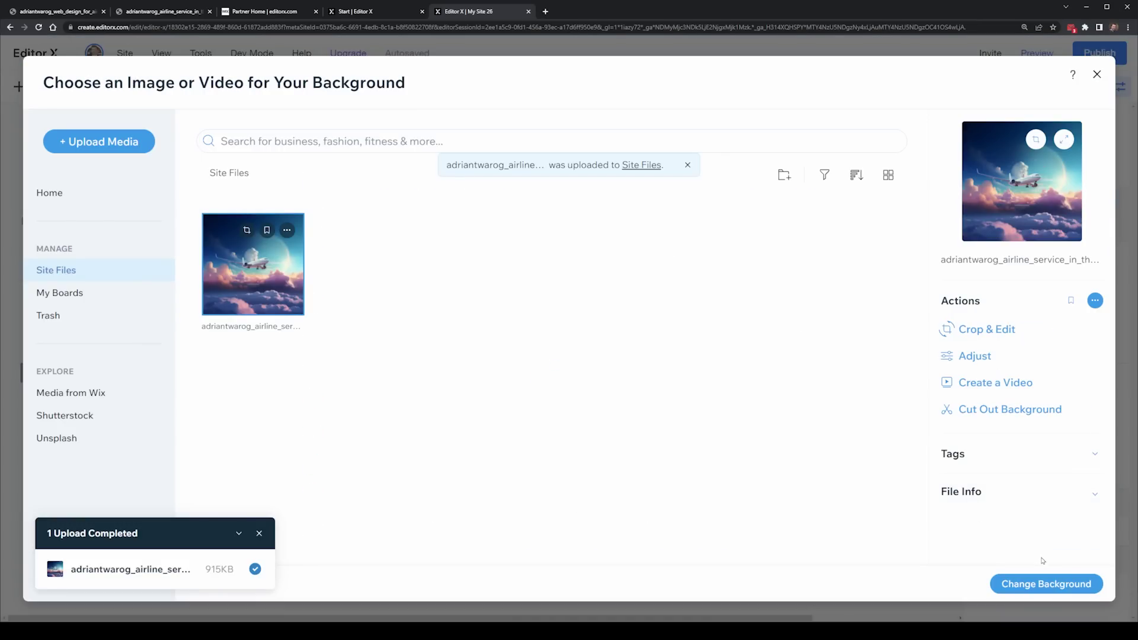
{"action": "left_click", "coordinate": [1046, 584]}
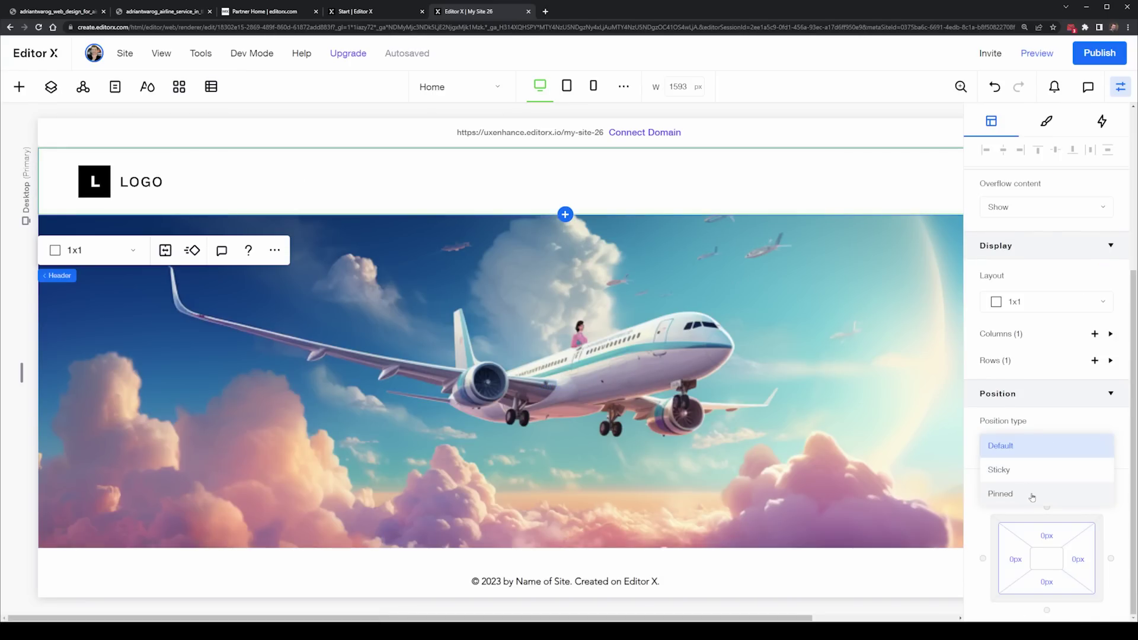
Pin the header overlapping the next section, delete the LOGO, and stretch the section to 678 px.
{"action": "left_click", "coordinate": [1030, 496]}
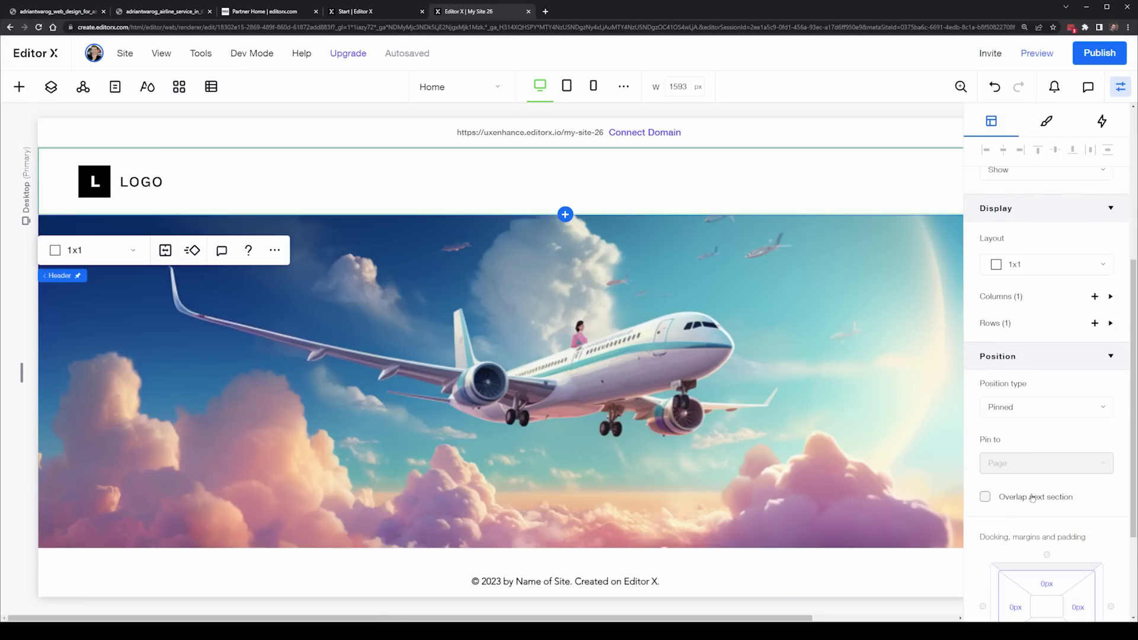
{"action": "left_click", "coordinate": [1003, 498]}
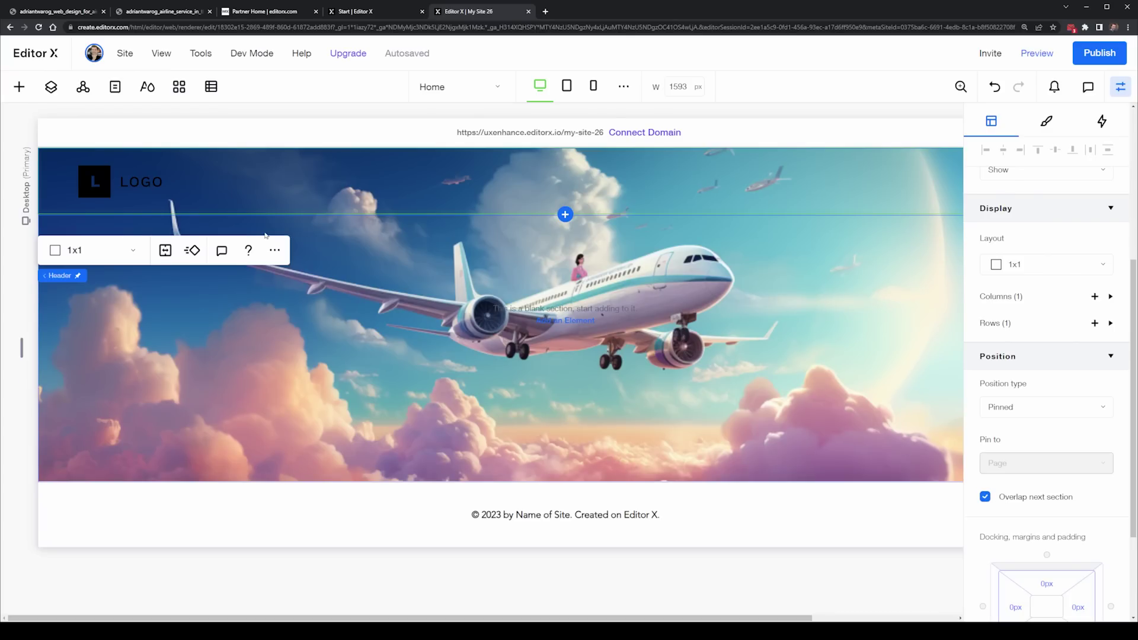
{"action": "left_click", "coordinate": [96, 178]}
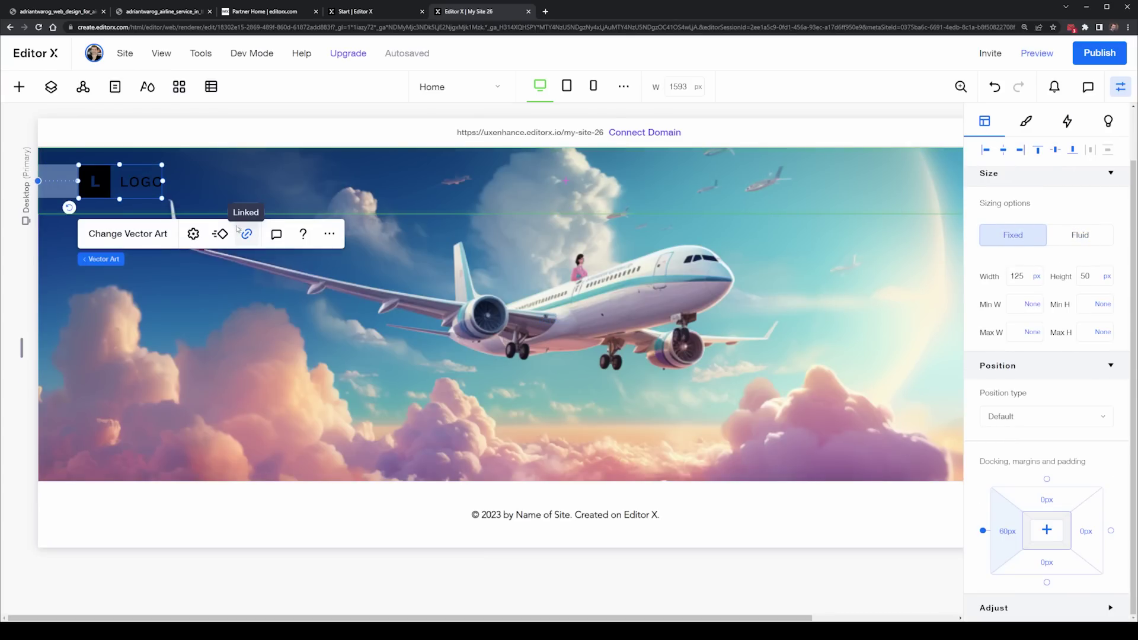
{"action": "key", "text": "Delete"}
{"action": "left_click", "coordinate": [320, 333]}
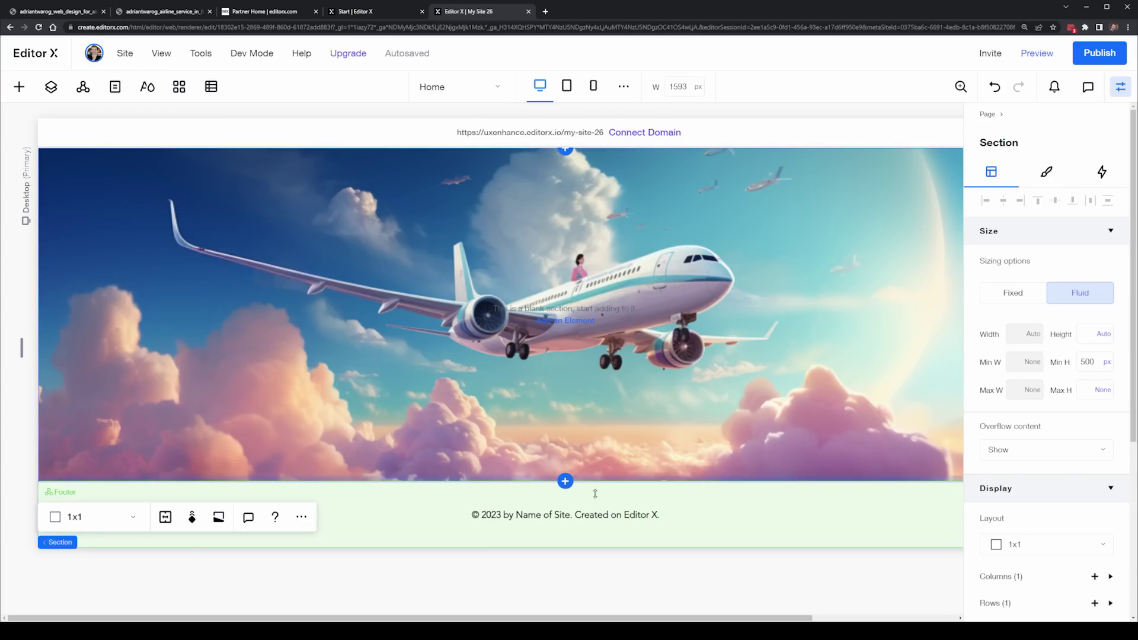
{"action": "left_click_drag", "start_coordinate": [565, 481], "coordinate": [615, 586]}
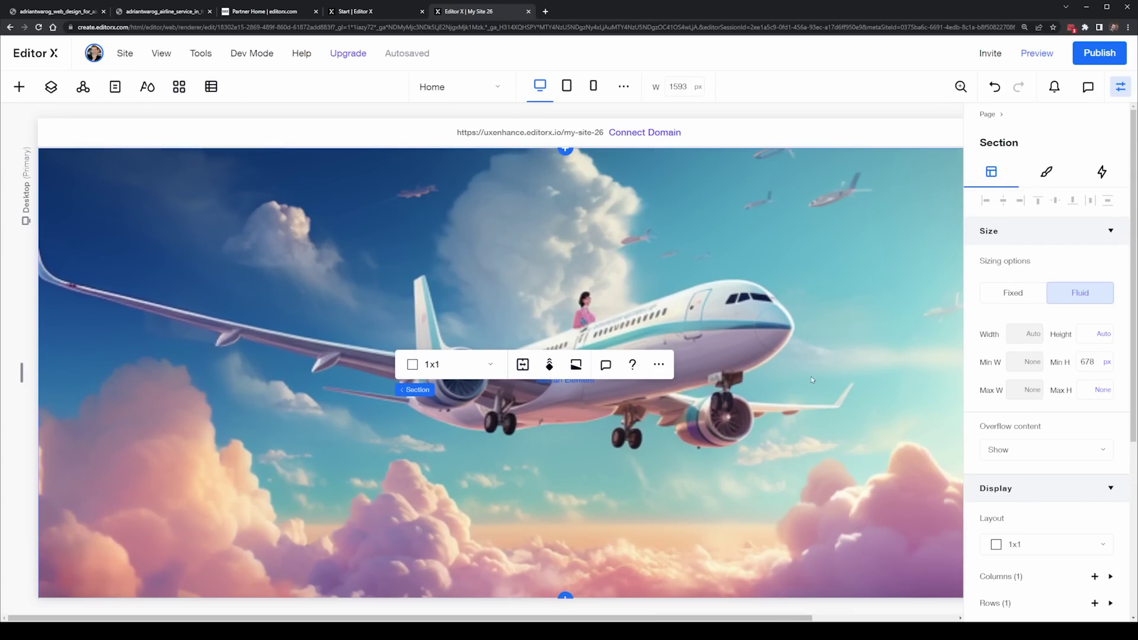
Set a background focal point so the plane sits lower, and position the A FLIGHT TO REMEMBER text.
{"action": "left_click", "coordinate": [810, 379]}
{"action": "left_click", "coordinate": [1045, 171]}
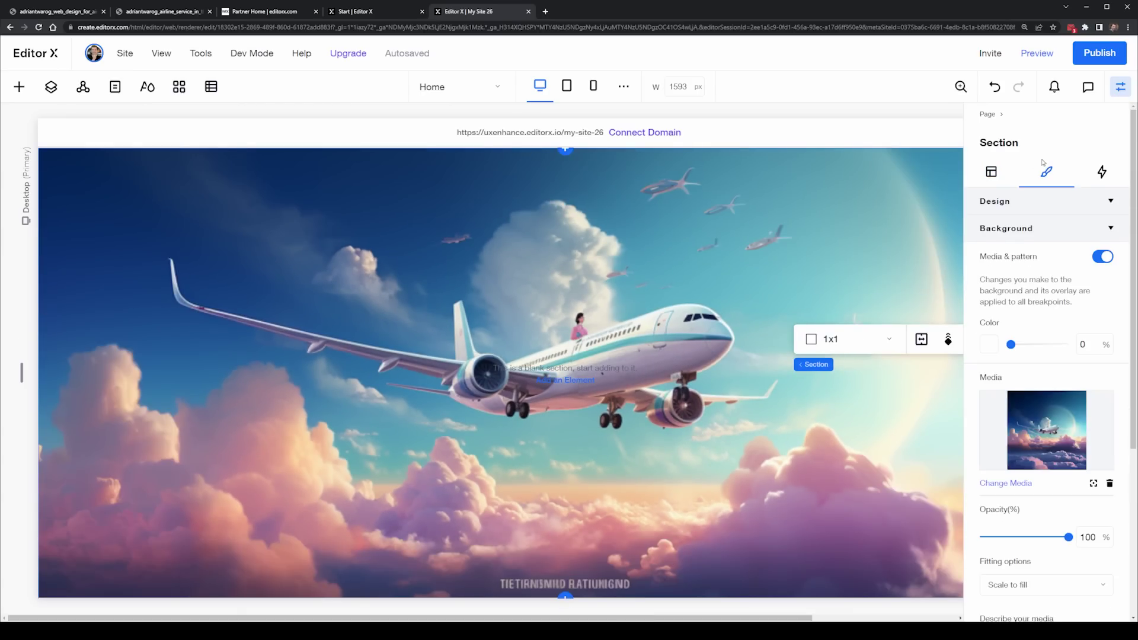
{"action": "left_click", "coordinate": [1093, 483]}
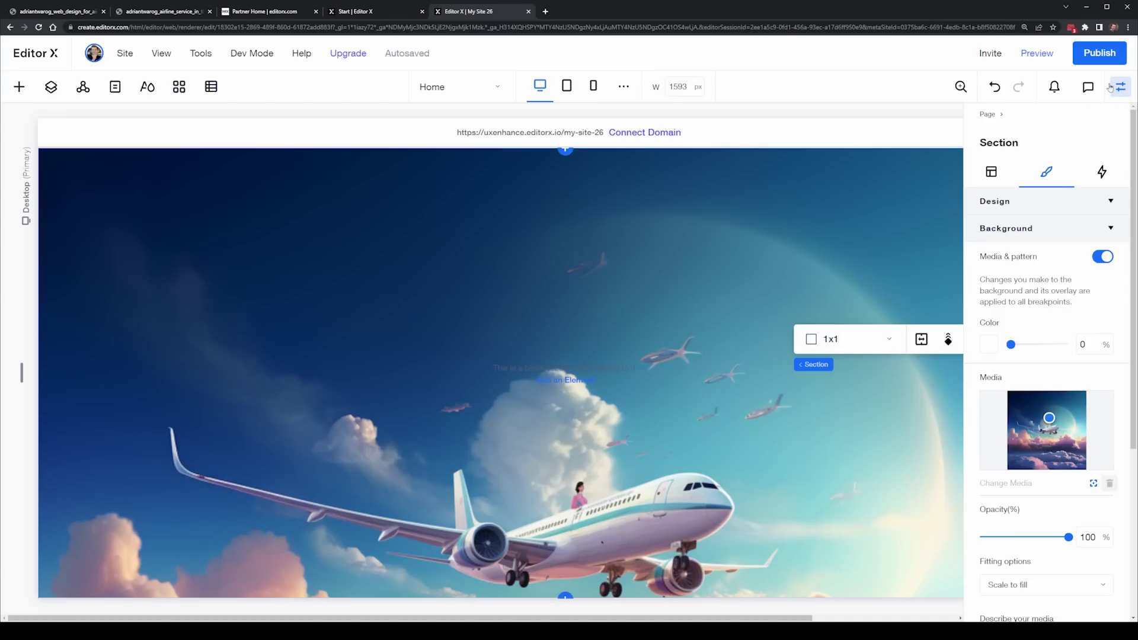
{"action": "left_click", "coordinate": [1120, 86]}
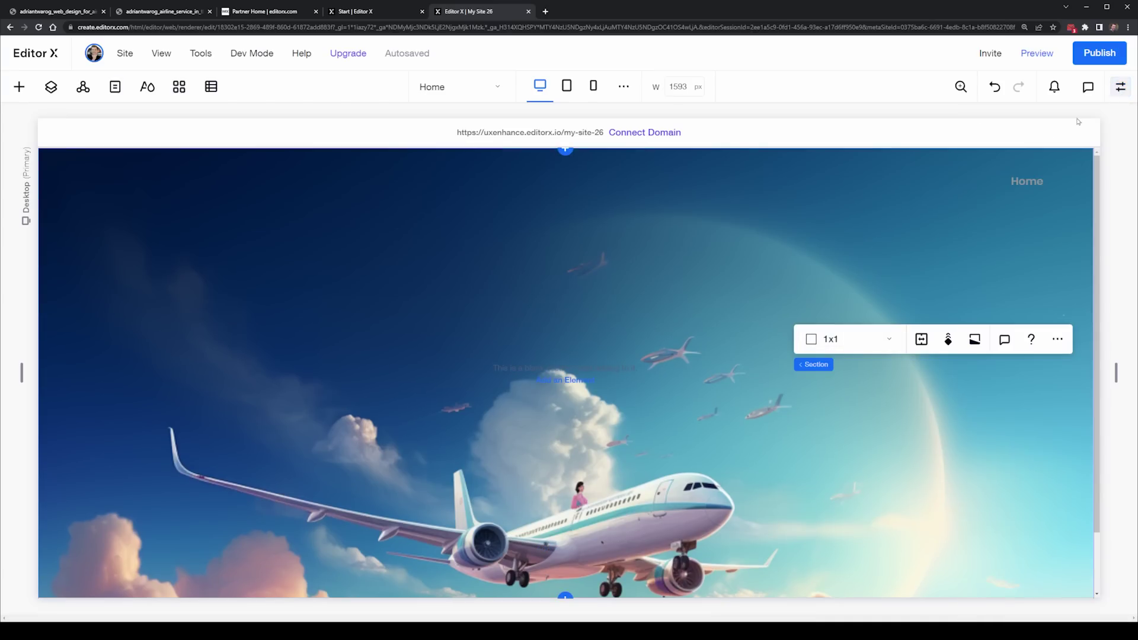
{"action": "scroll", "coordinate": [717, 299], "scroll_direction": "down", "scroll_amount": 1}
{"action": "scroll", "coordinate": [716, 308], "scroll_direction": "up", "scroll_amount": 1}
{"action": "scroll", "coordinate": [715, 318], "scroll_direction": "down", "scroll_amount": 2}
{"action": "scroll", "coordinate": [701, 372], "scroll_direction": "up", "scroll_amount": 1}
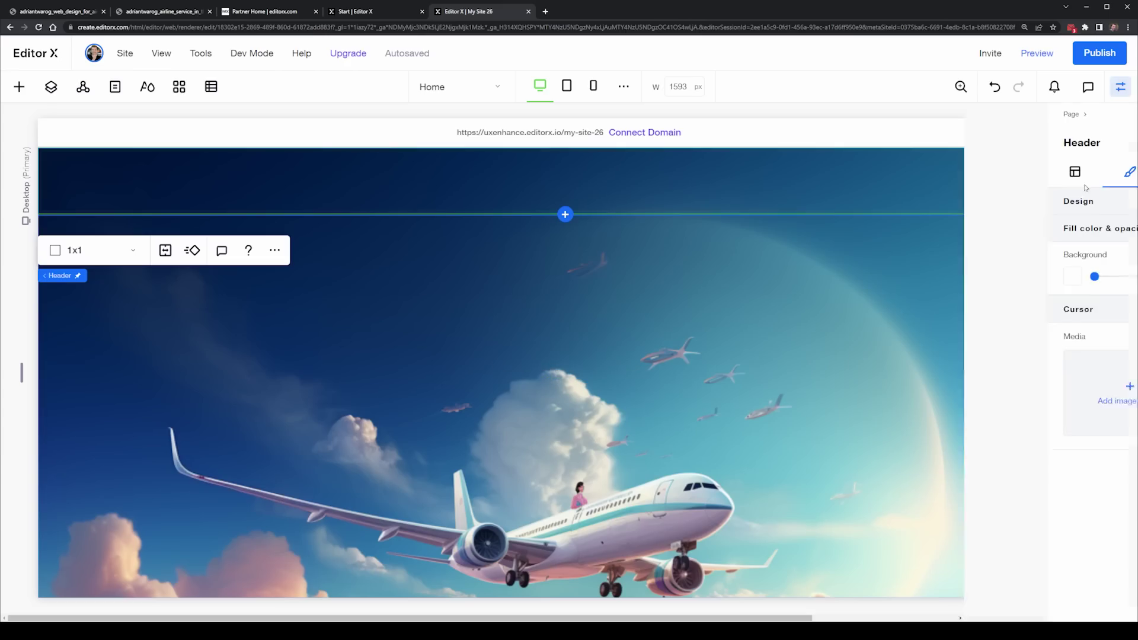
{"action": "left_click", "coordinate": [554, 375]}
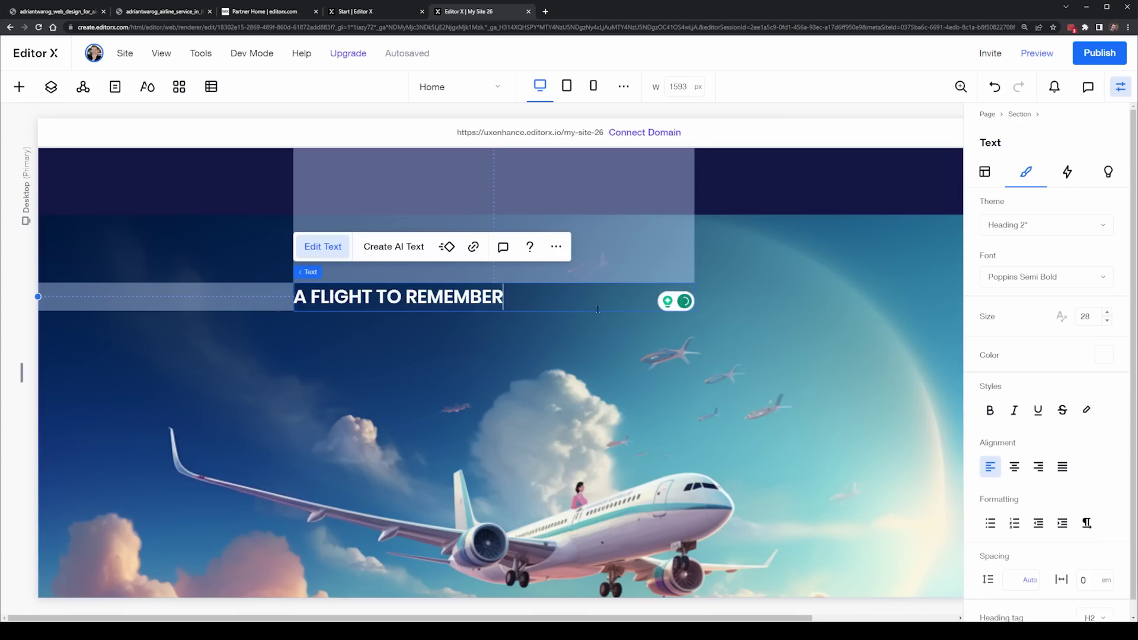
{"action": "left_click_drag", "start_coordinate": [425, 297], "coordinate": [471, 299]}
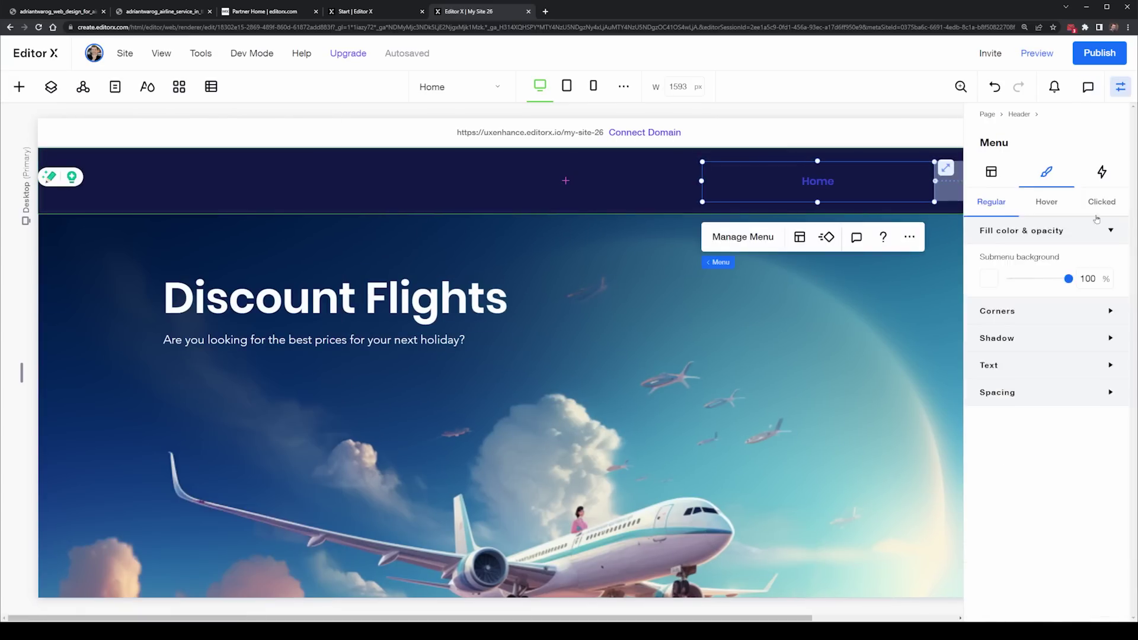
Left-align the Home menu link and add a second menu item linked to the Home page.
{"action": "left_click", "coordinate": [989, 365]}
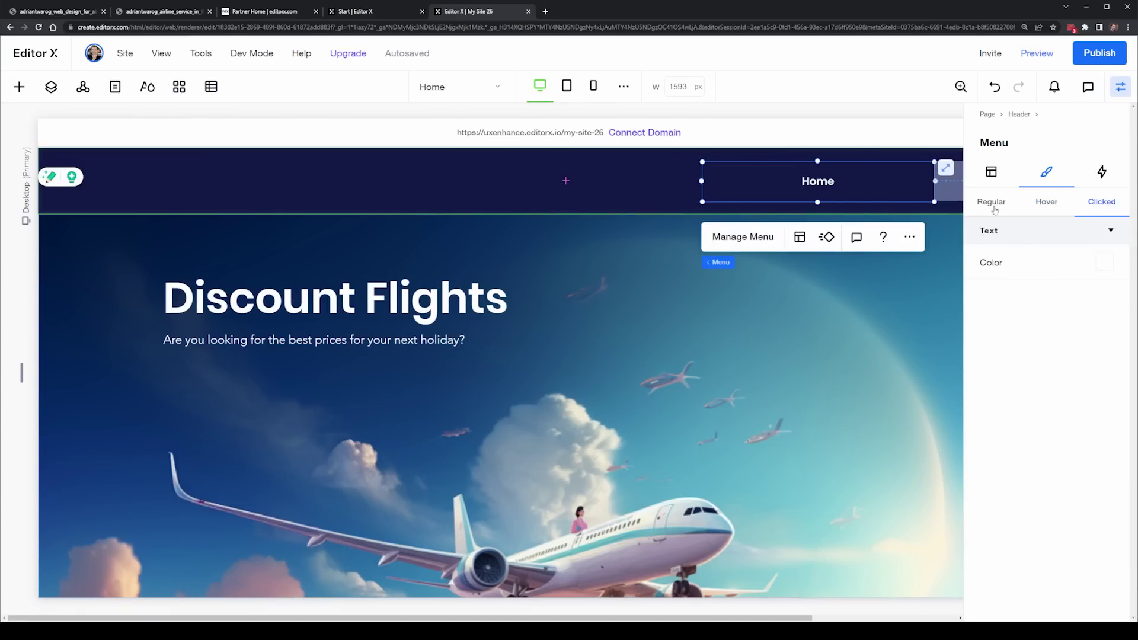
{"action": "left_click", "coordinate": [800, 237]}
{"action": "left_click", "coordinate": [521, 247]}
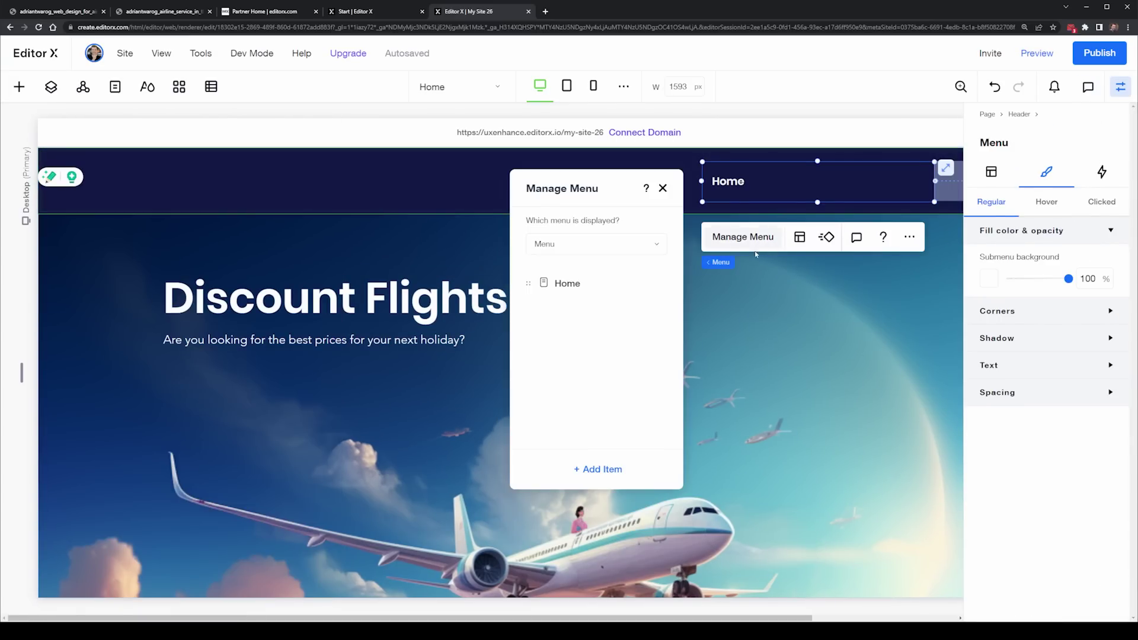
{"action": "left_click", "coordinate": [597, 469]}
{"action": "left_click", "coordinate": [613, 502]}
{"action": "left_click", "coordinate": [622, 272]}
{"action": "left_click", "coordinate": [593, 306]}
{"action": "left_click", "coordinate": [719, 434]}
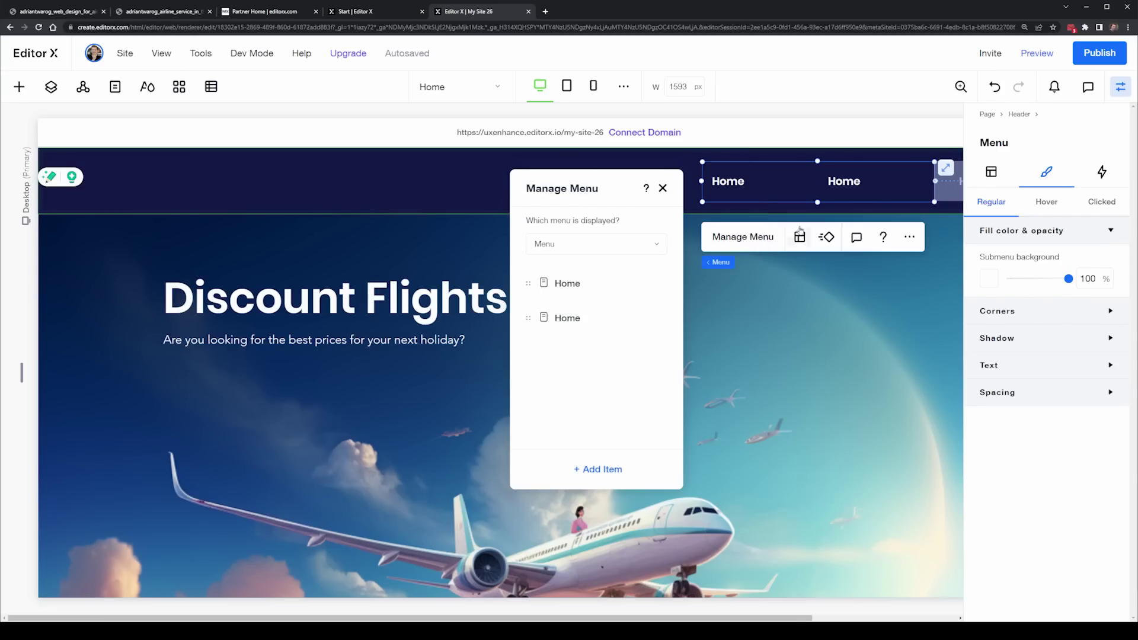
Undo the extra Home item and select the Flightcenter header title text.
{"action": "key", "text": "Escape"}
{"action": "key", "text": "ctrl+z"}
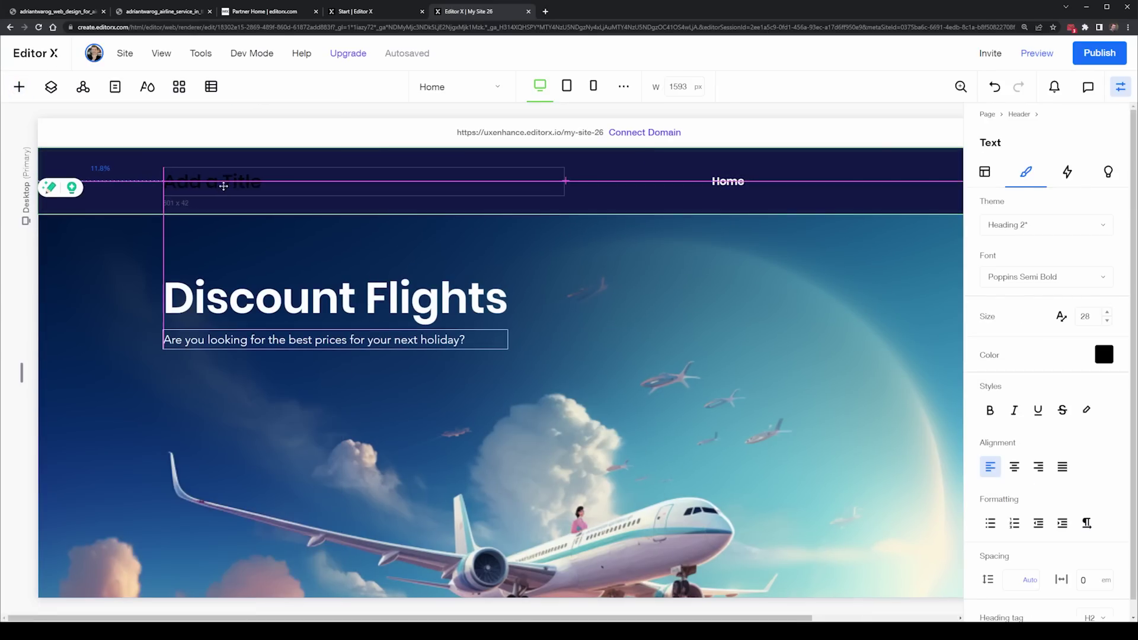
{"action": "left_click_drag", "start_coordinate": [164, 181], "coordinate": [302, 185]}
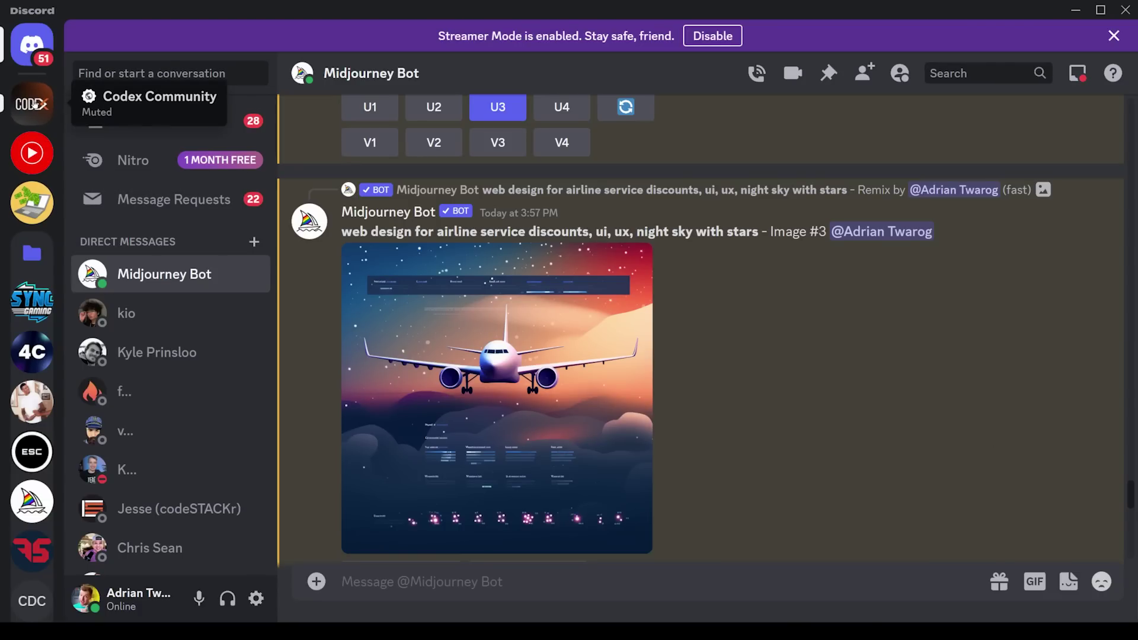
Go to the Codex Community server and open its #midjourney channel.
{"action": "left_click", "coordinate": [35, 103]}
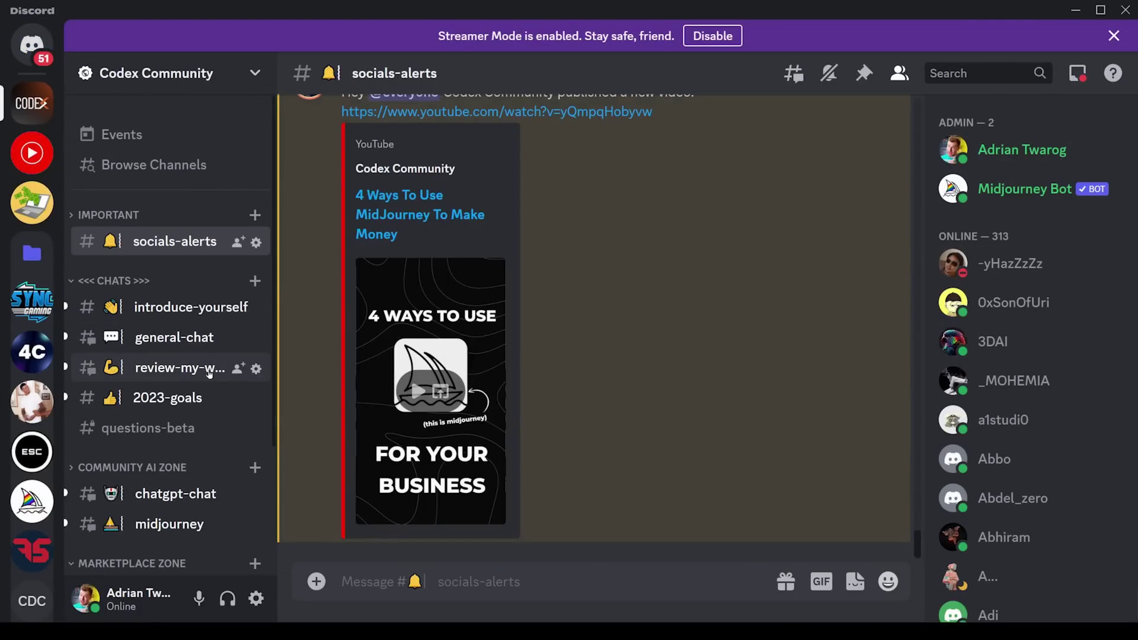
{"action": "scroll", "coordinate": [209, 373], "scroll_direction": "down", "scroll_amount": 3}
{"action": "left_click", "coordinate": [172, 361]}
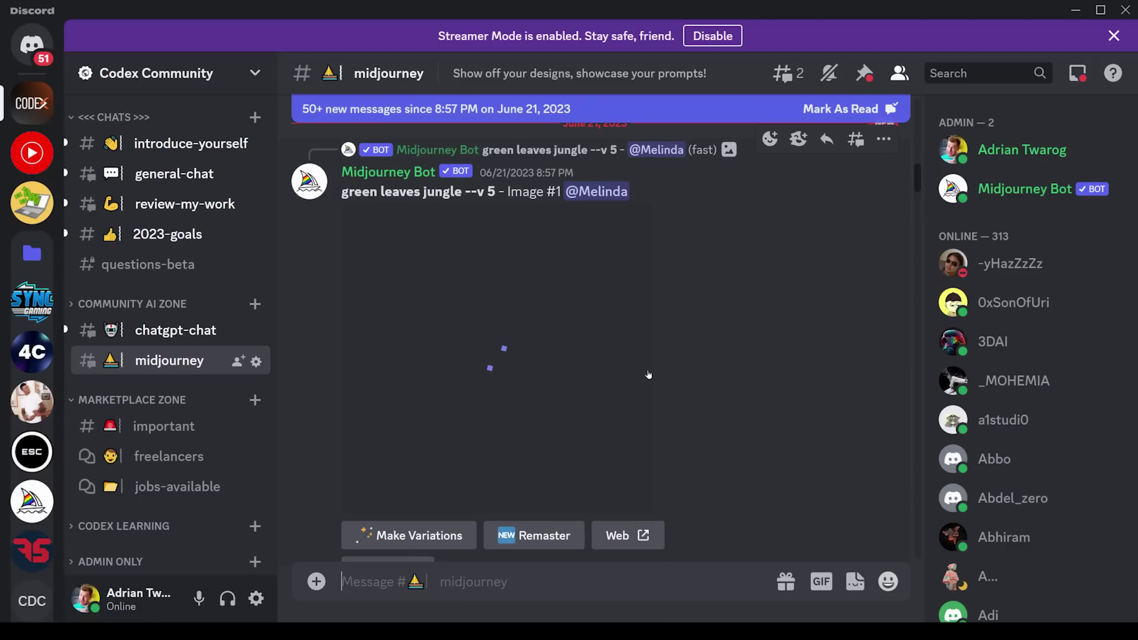
{"action": "left_click_drag", "start_coordinate": [288, 361], "coordinate": [436, 354]}
{"action": "left_click_drag", "start_coordinate": [330, 345], "coordinate": [288, 362]}
{"action": "left_click_drag", "start_coordinate": [289, 361], "coordinate": [362, 386]}
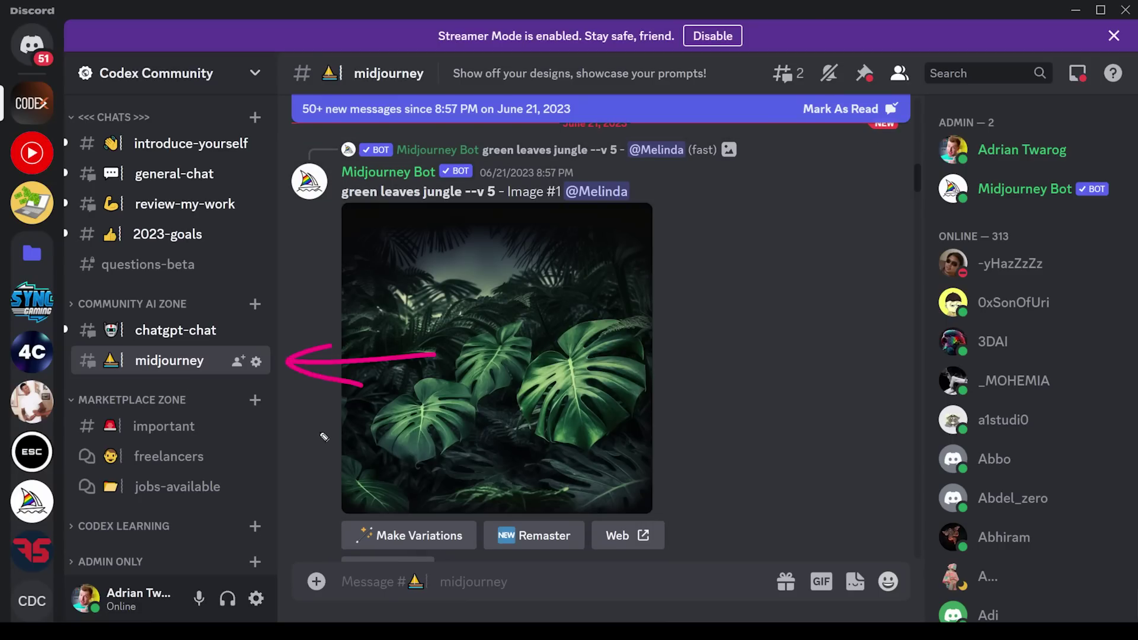
Switch to #general-chat and scroll down to its newest posts about Editor X features.
{"action": "scroll", "coordinate": [213, 403], "scroll_direction": "up", "scroll_amount": 3}
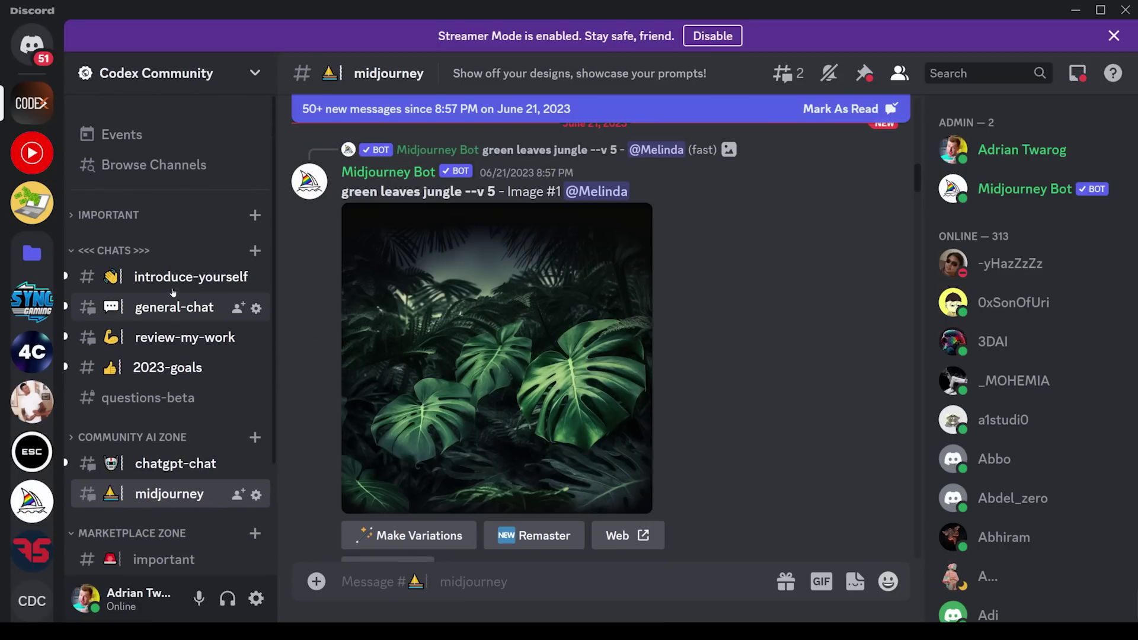
{"action": "left_click", "coordinate": [174, 307]}
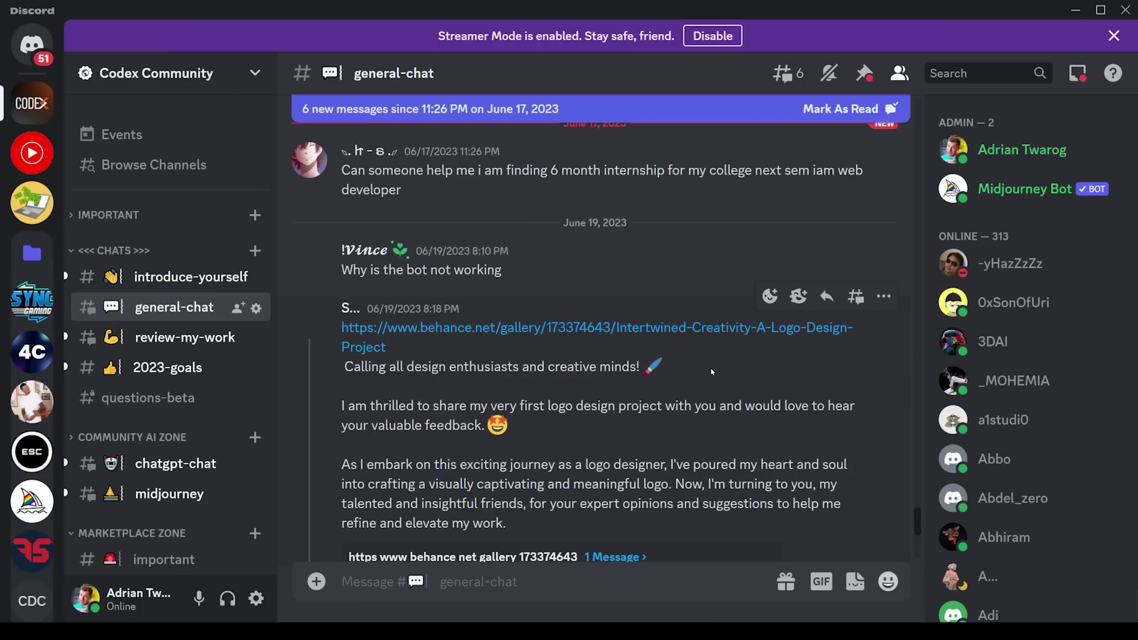
{"action": "left_click_drag", "start_coordinate": [918, 519], "coordinate": [918, 554]}
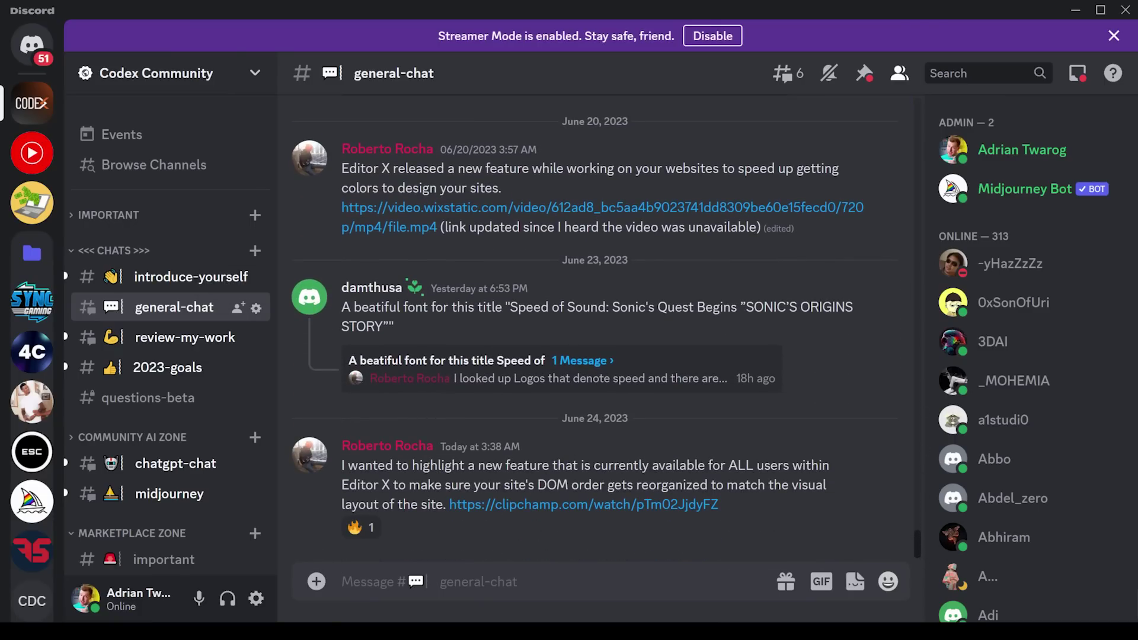